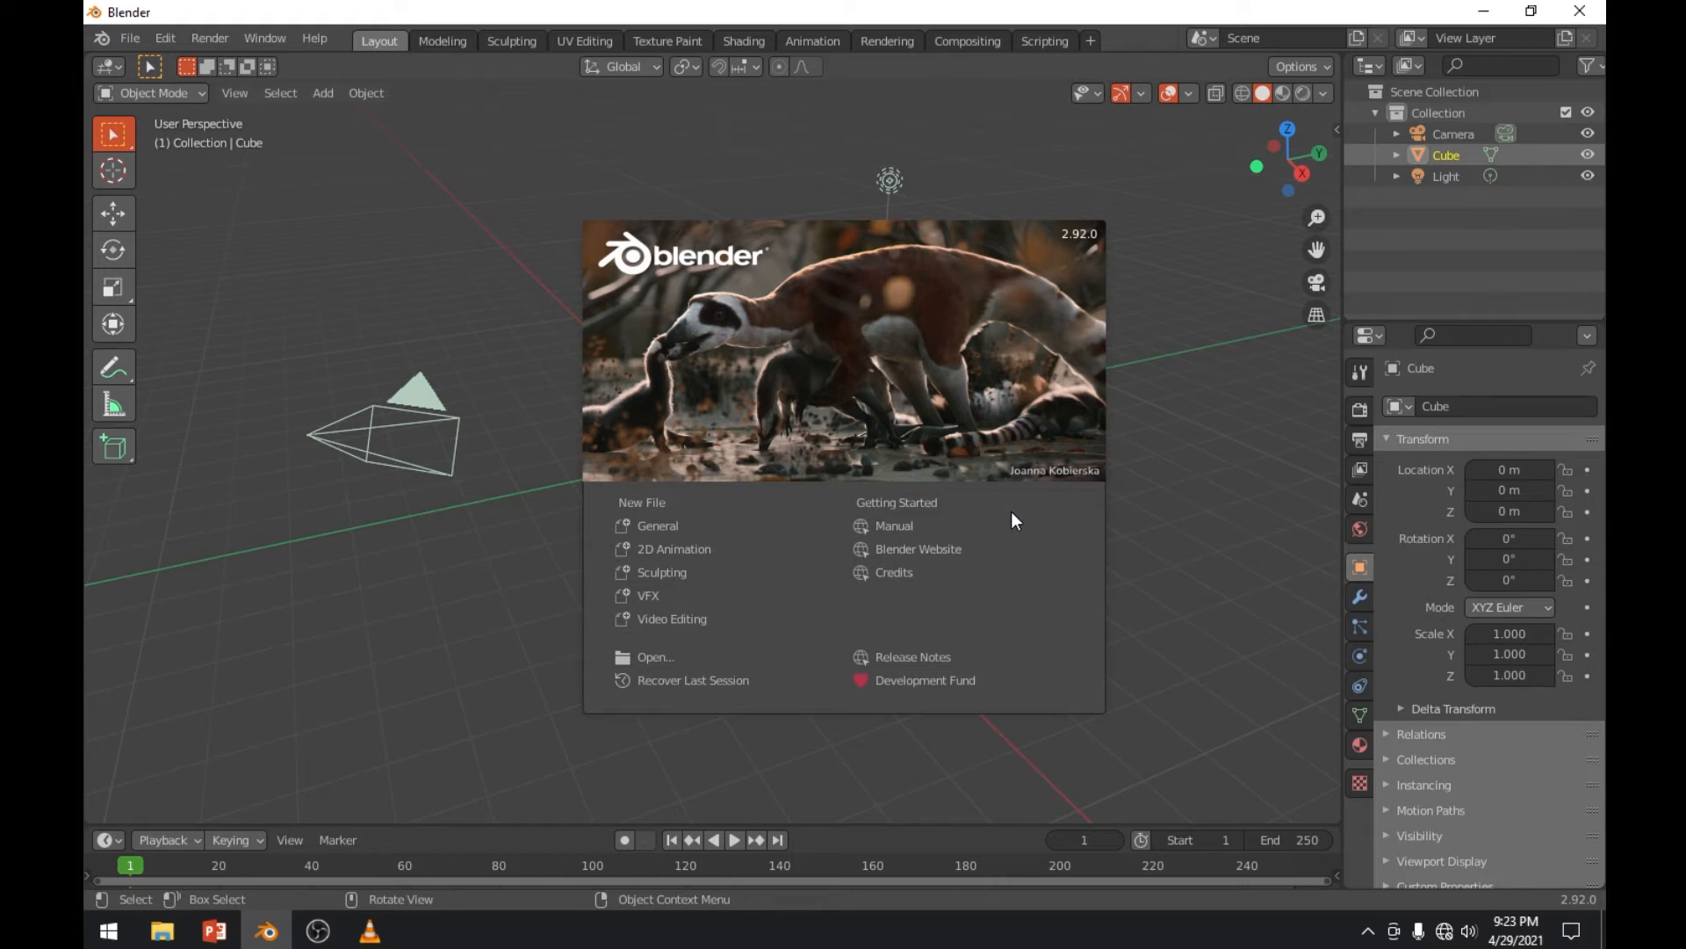
Dismiss the splash screen, view the Modeling and Sculpting workspaces, and return to the Layout workspace
{"action": "left_click", "coordinate": [391, 227]}
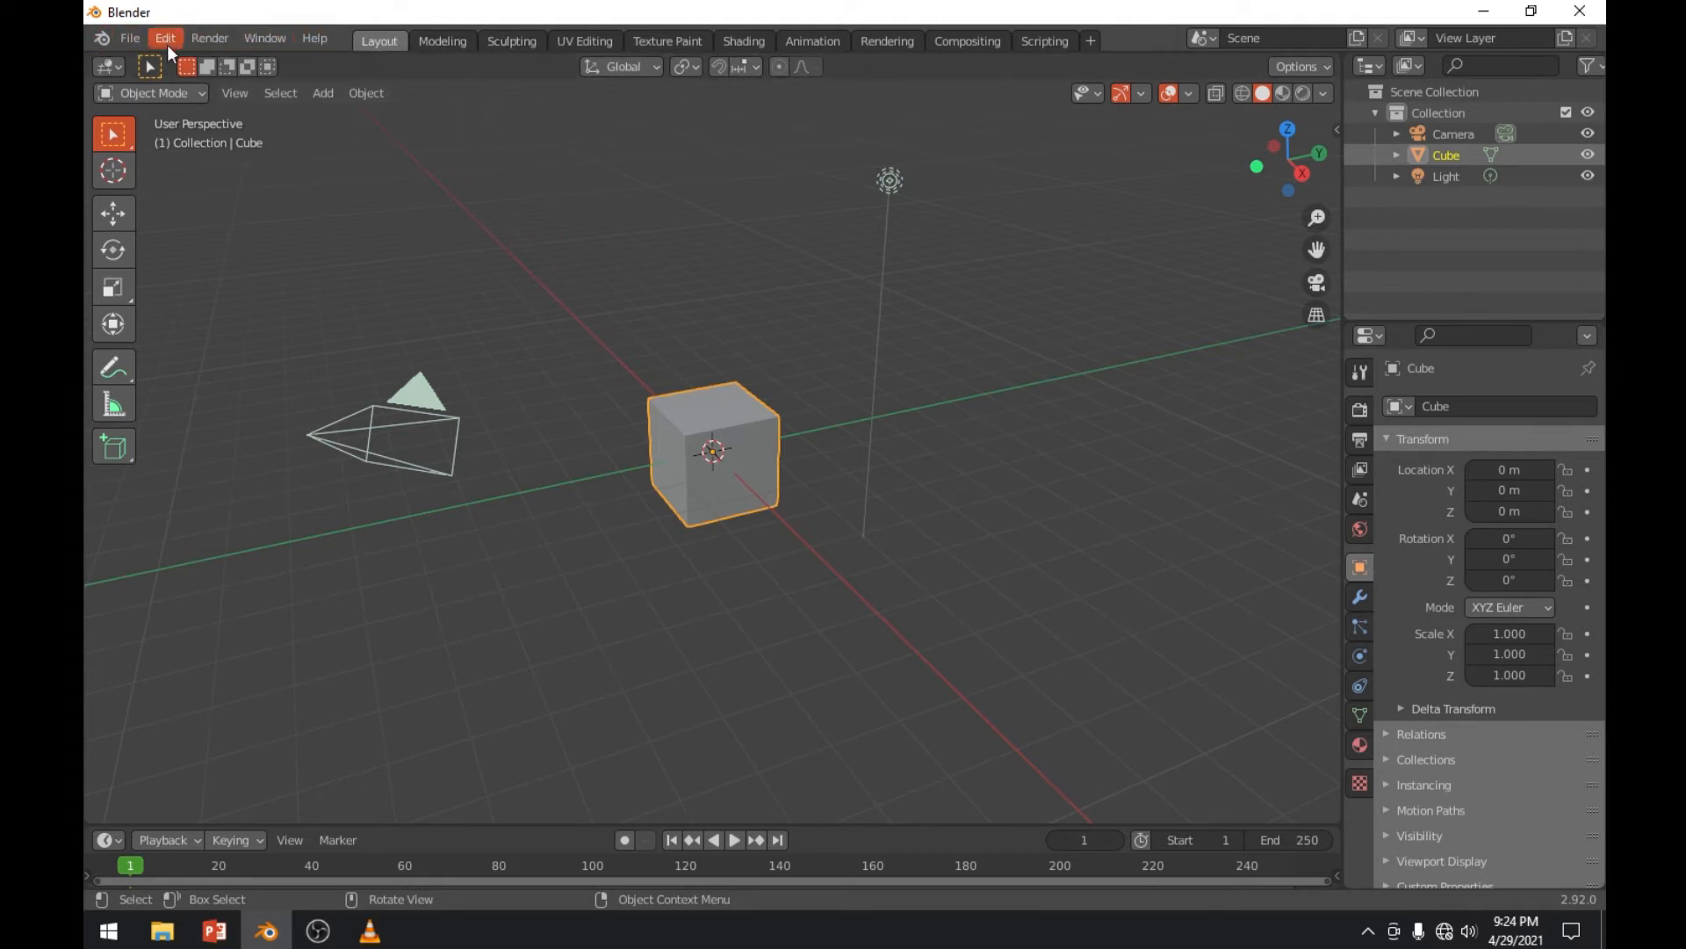
{"action": "left_click", "coordinate": [444, 40]}
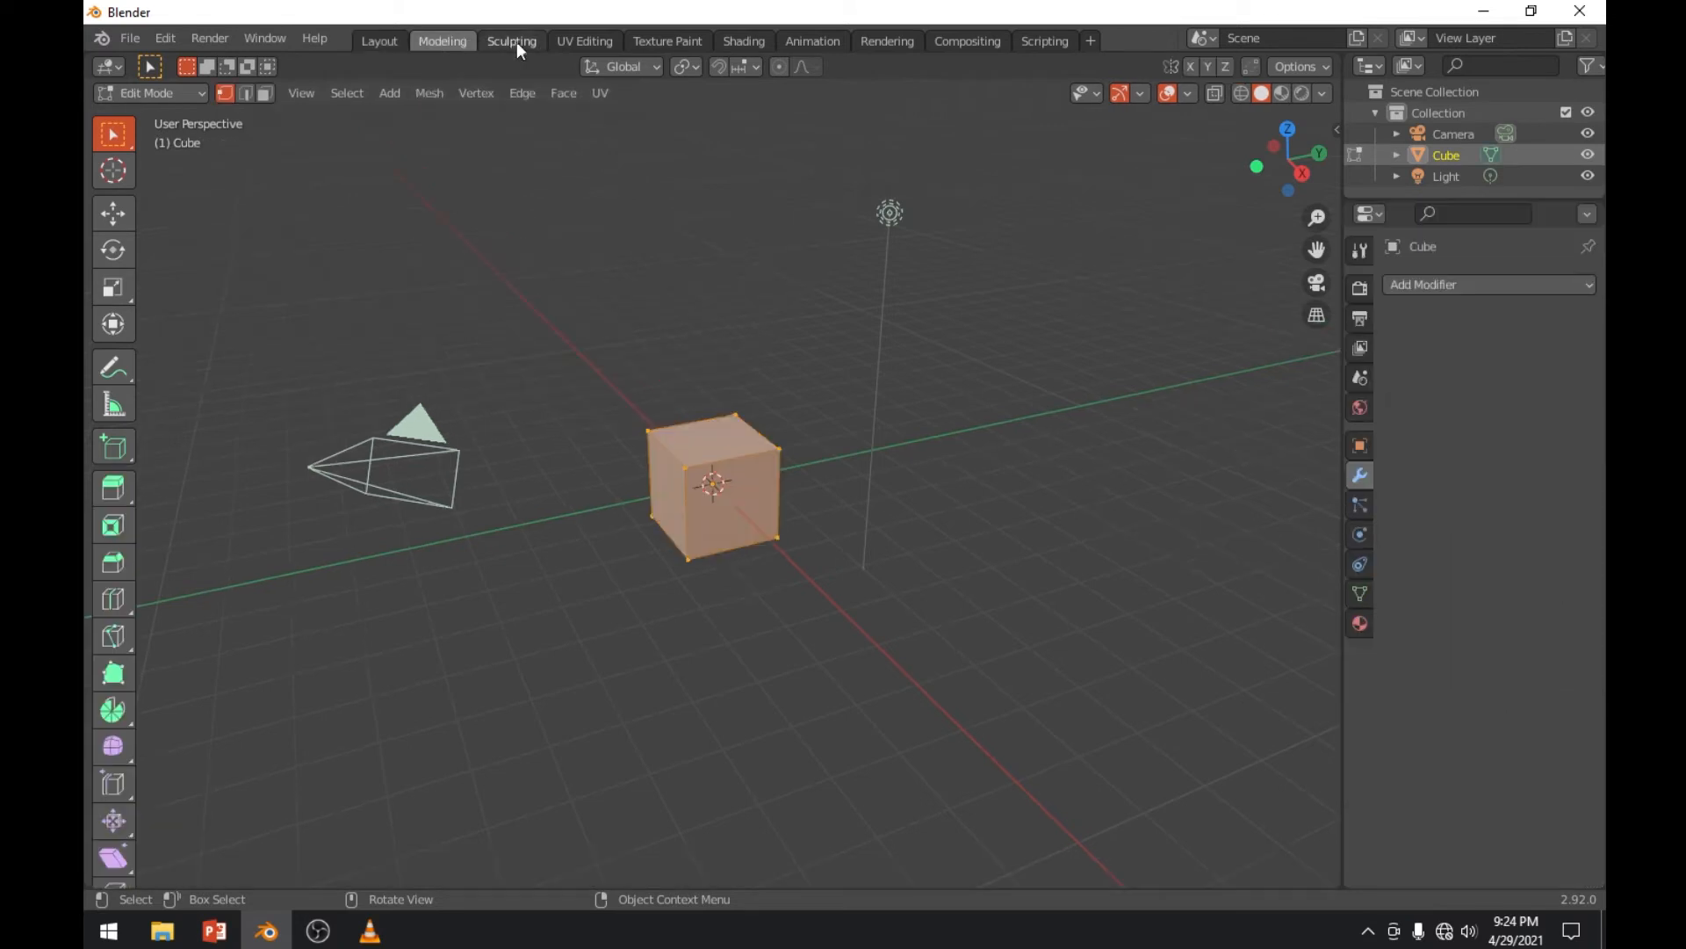
{"action": "left_click", "coordinate": [512, 41]}
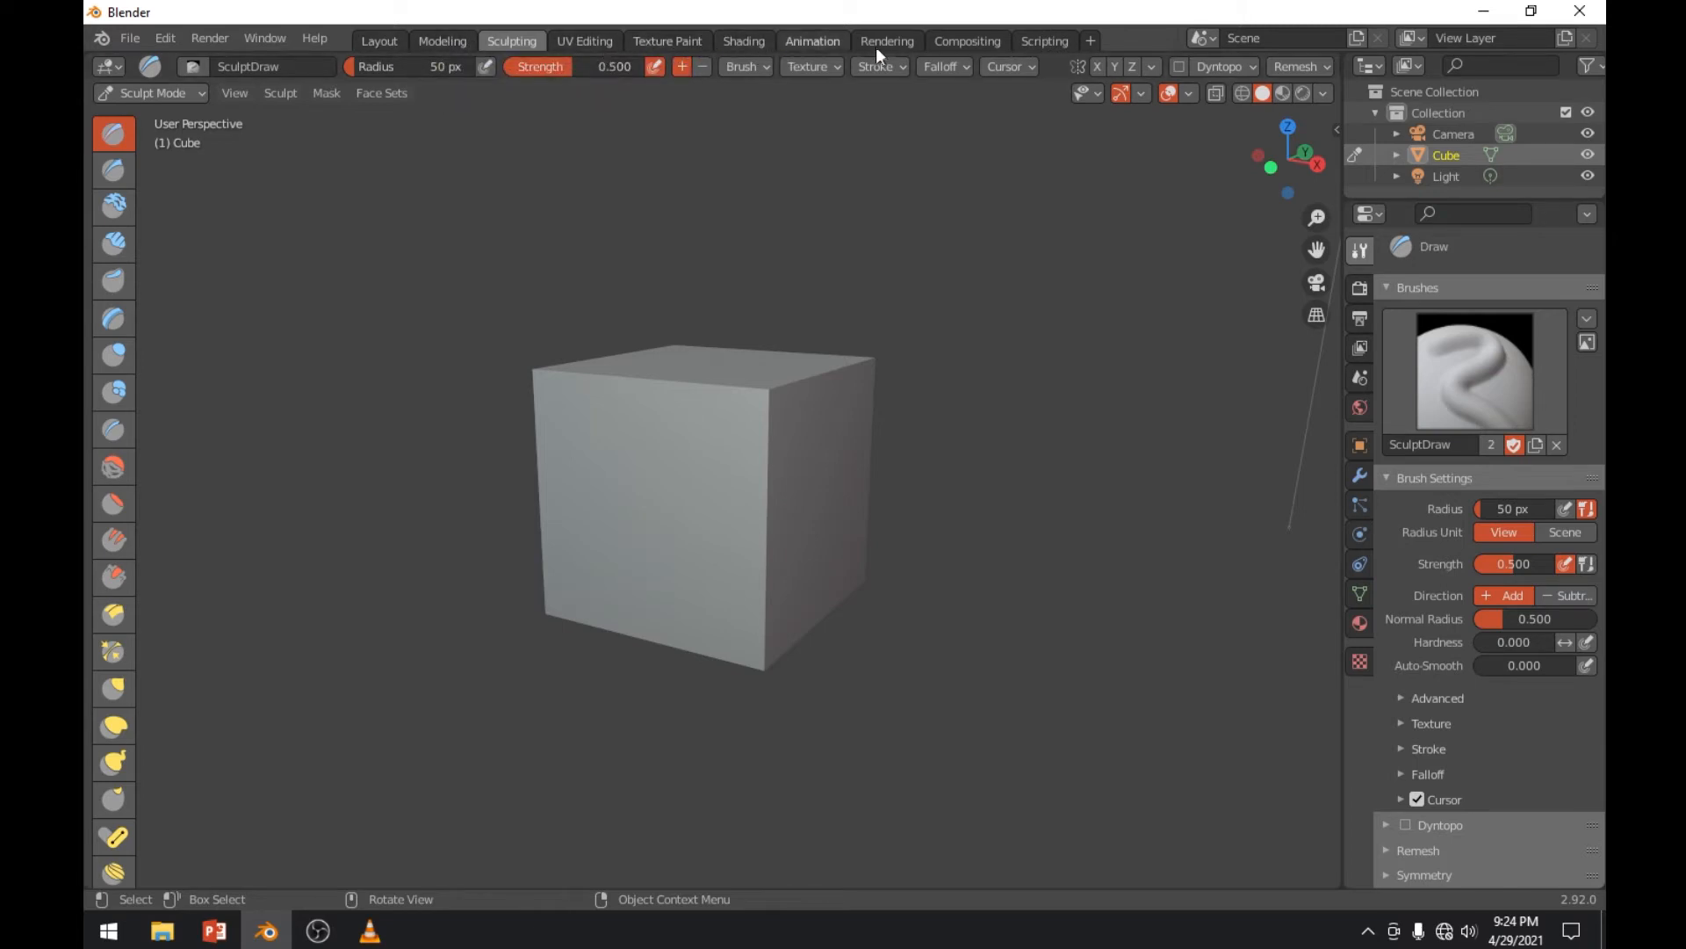
{"action": "left_click", "coordinate": [399, 41]}
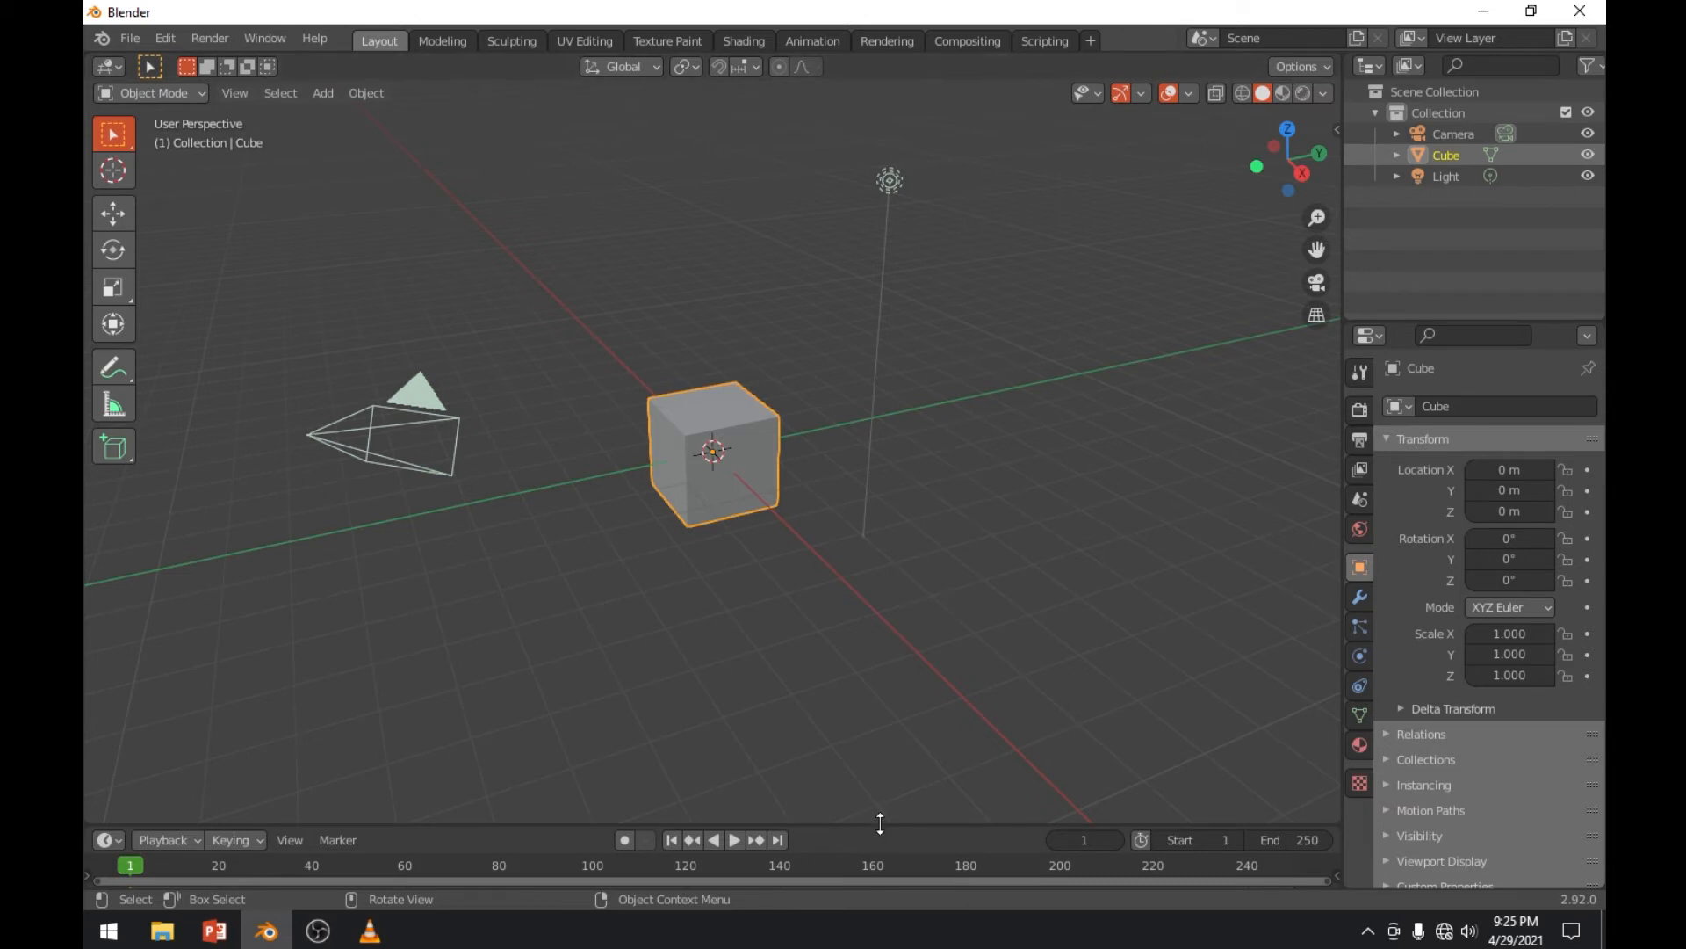
Enlarge the timeline area beneath the 3D viewport and view the list of available object interaction modes
{"action": "left_click_drag", "start_coordinate": [880, 831], "coordinate": [857, 526]}
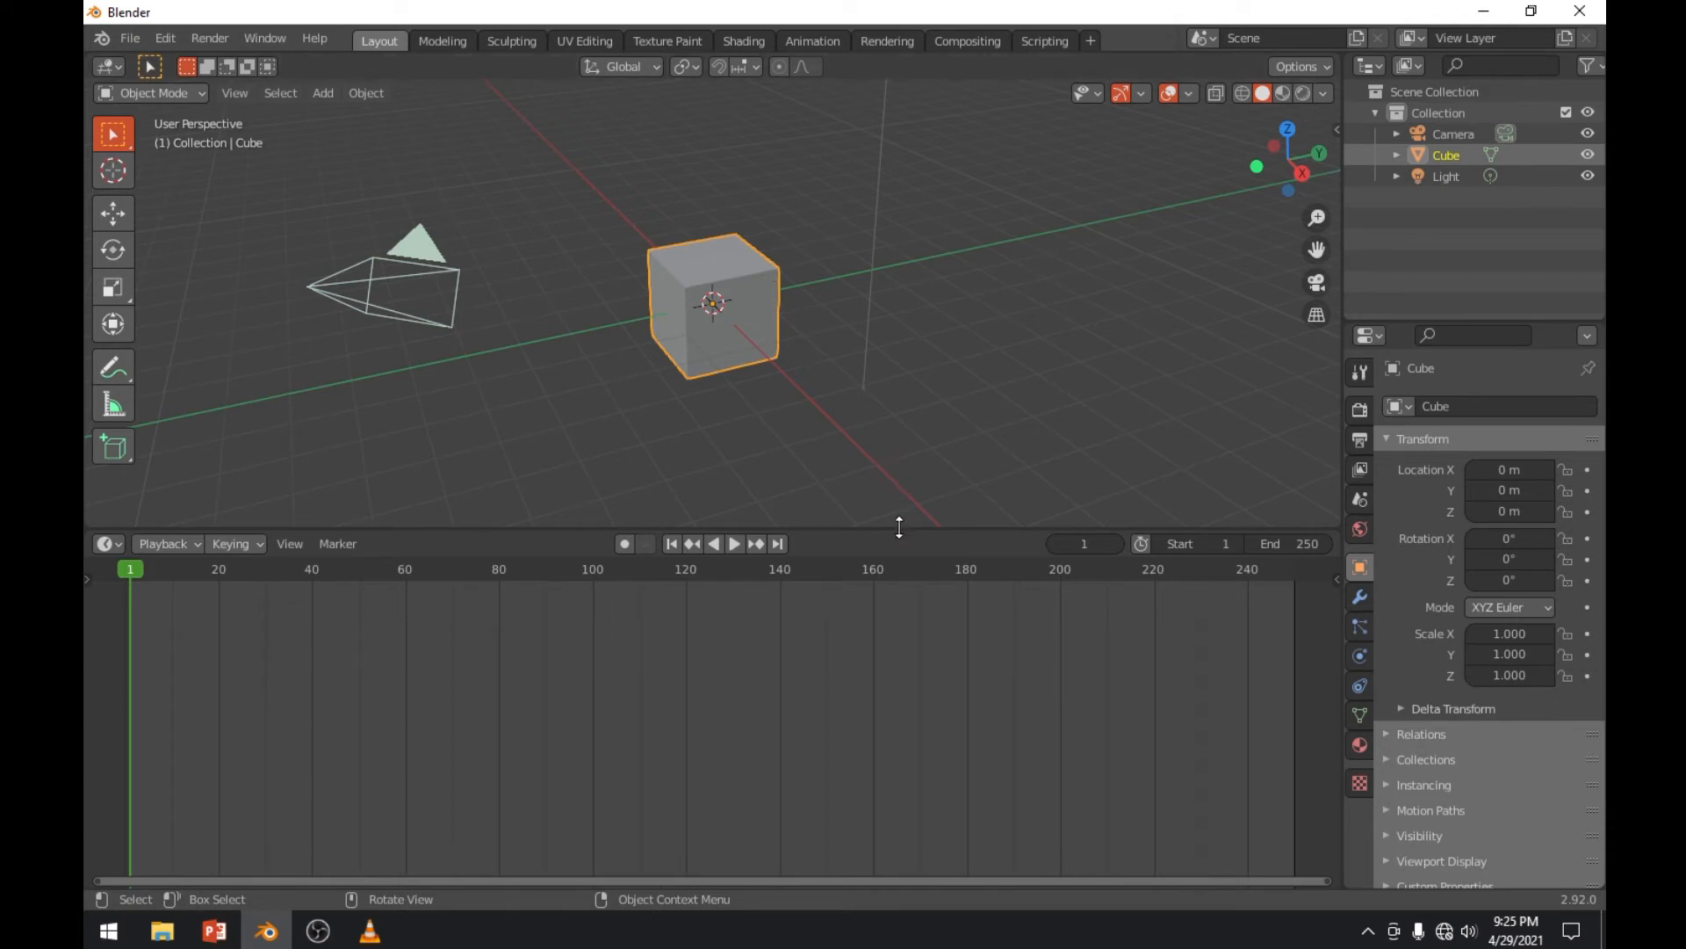
{"action": "left_click_drag", "start_coordinate": [905, 529], "coordinate": [916, 741]}
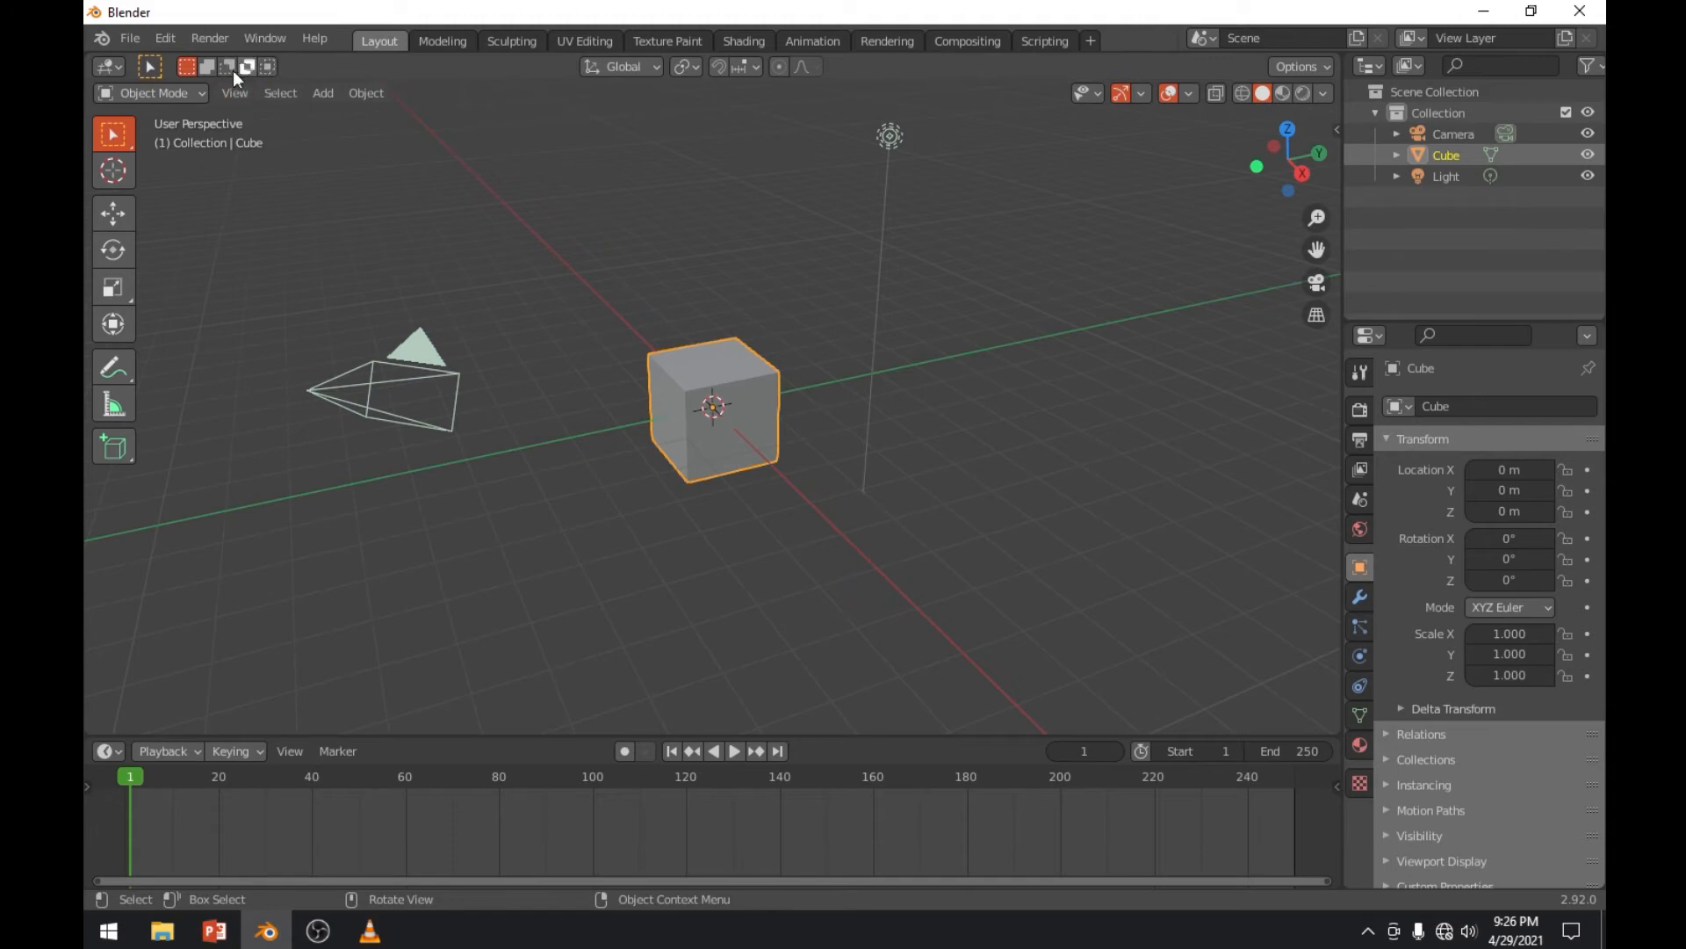
{"action": "left_click", "coordinate": [181, 92]}
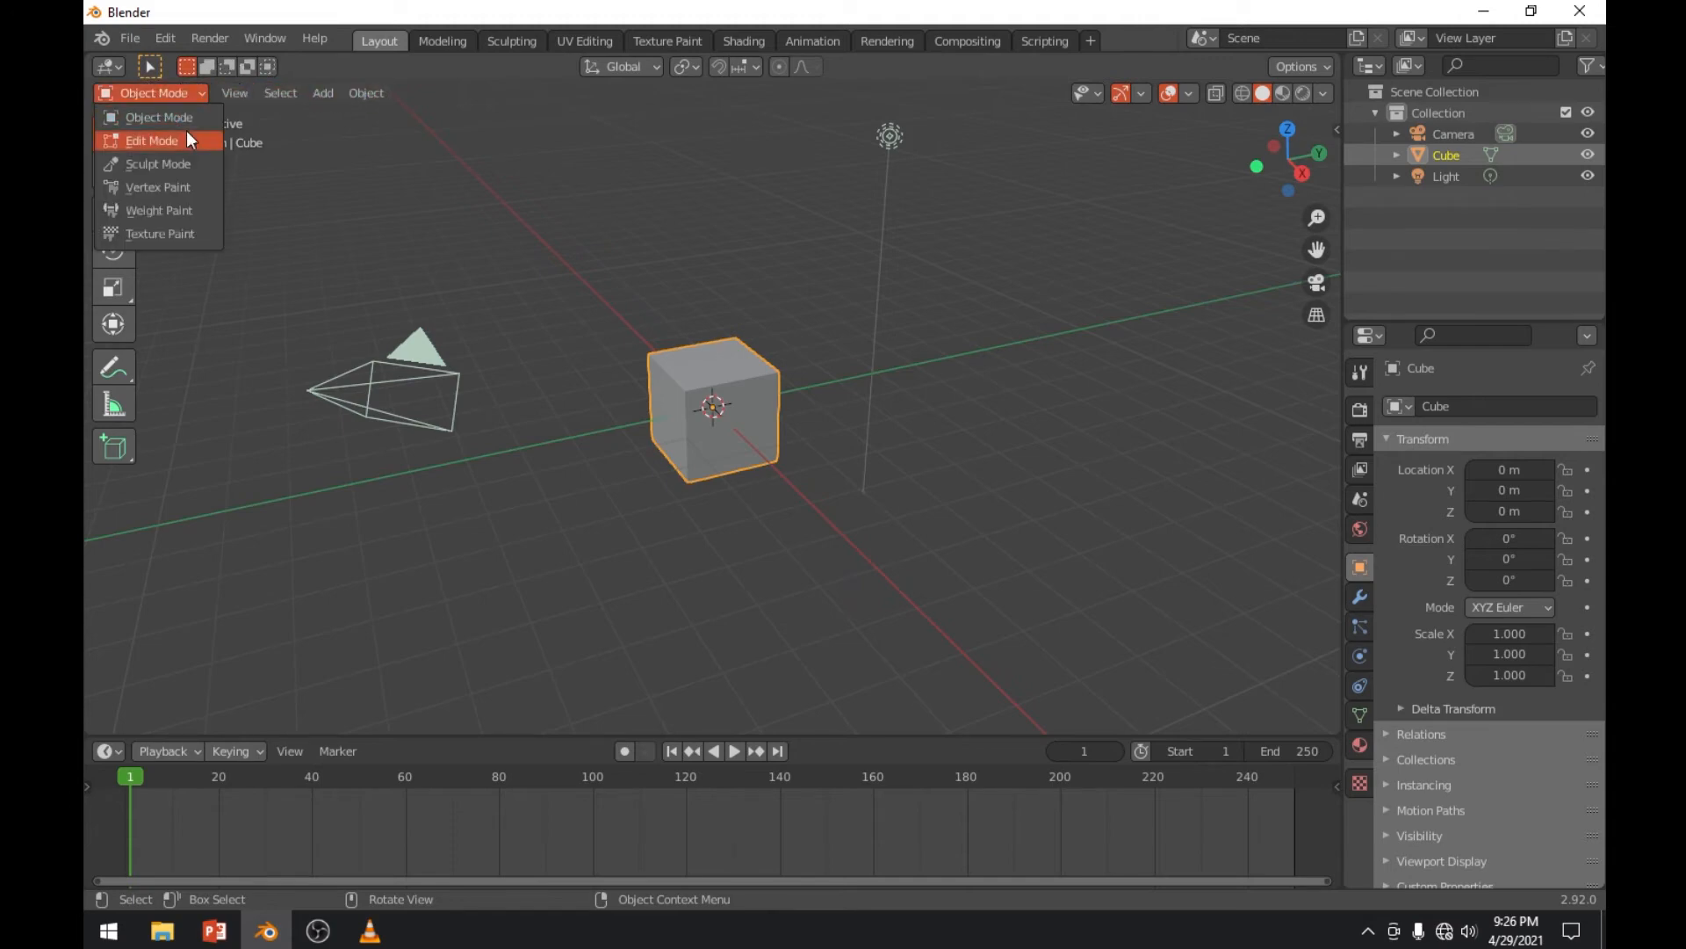
{"action": "left_click", "coordinate": [360, 186]}
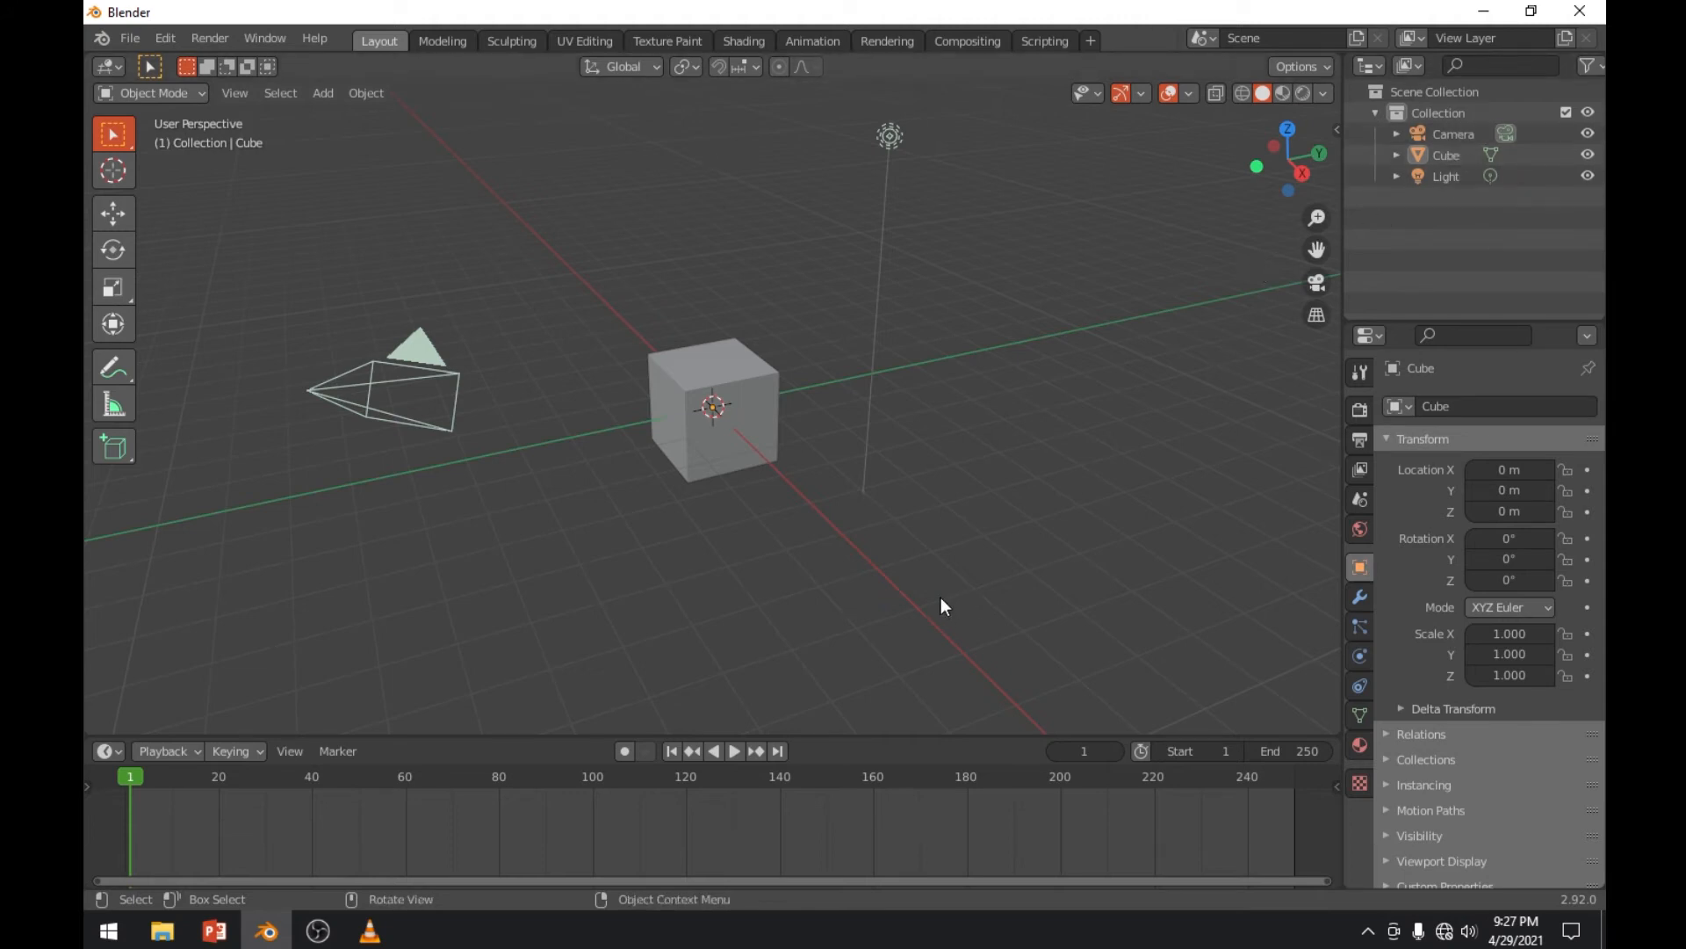
{"action": "mouse_move", "coordinate": [882, 738]}
{"action": "left_mouse_down"}
{"action": "mouse_move", "coordinate": [873, 618]}
{"action": "mouse_move", "coordinate": [873, 743]}
{"action": "left_mouse_up"}
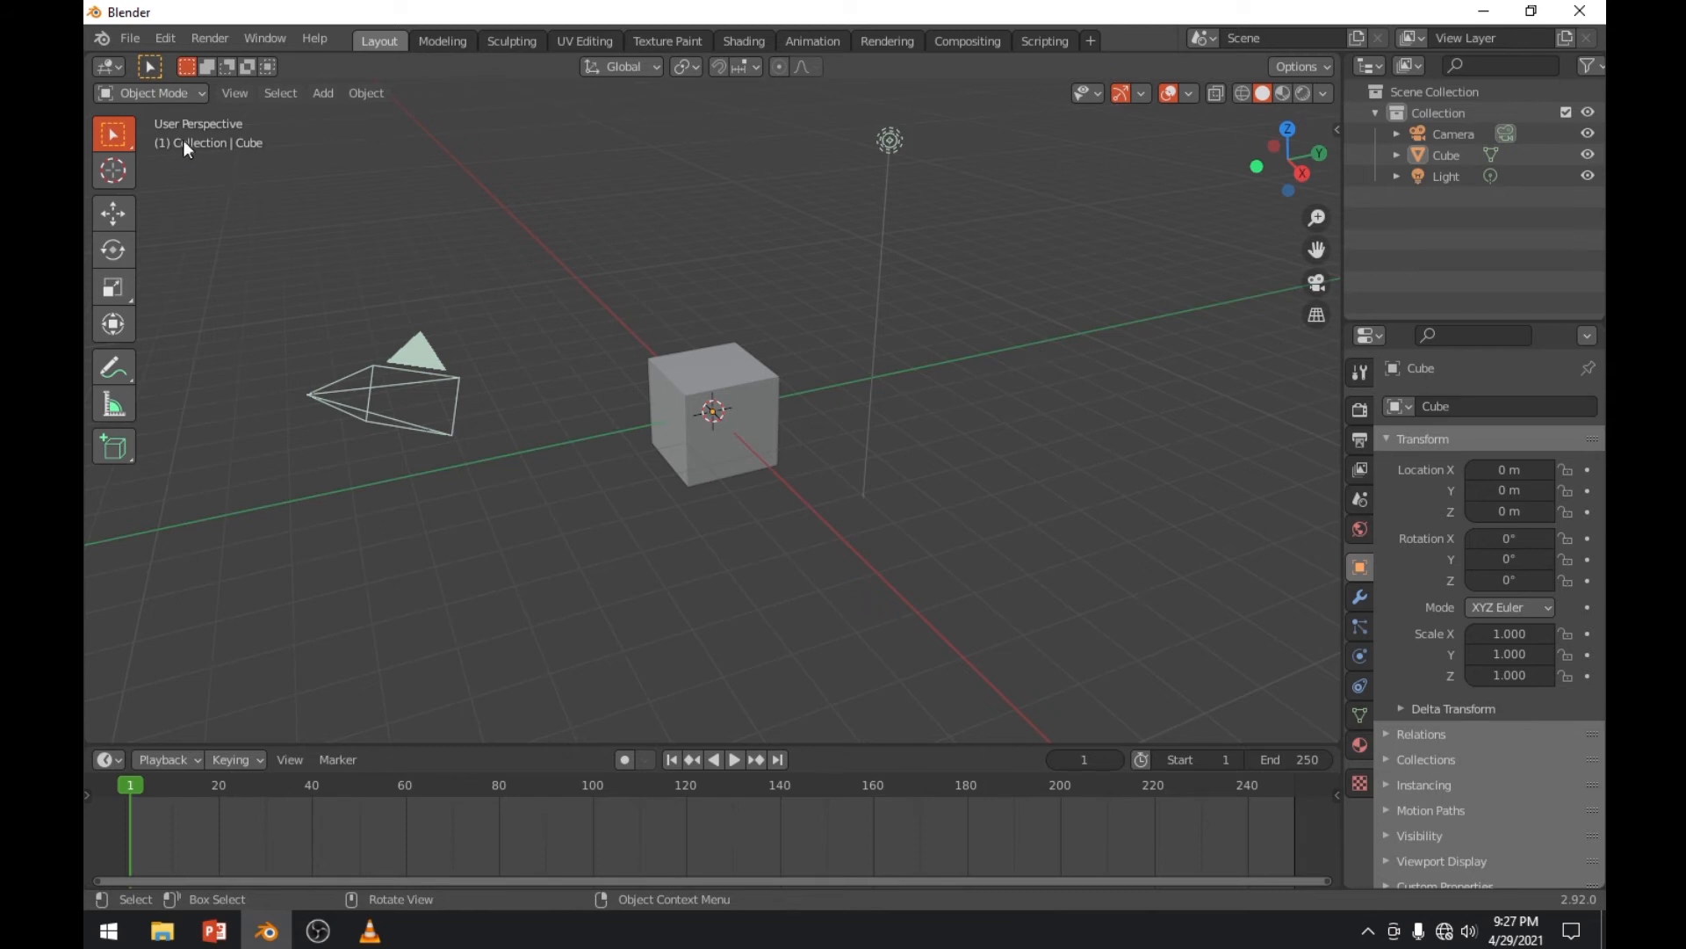
Load the factory settings to restore the default scene and interface
{"action": "left_click", "coordinate": [132, 39]}
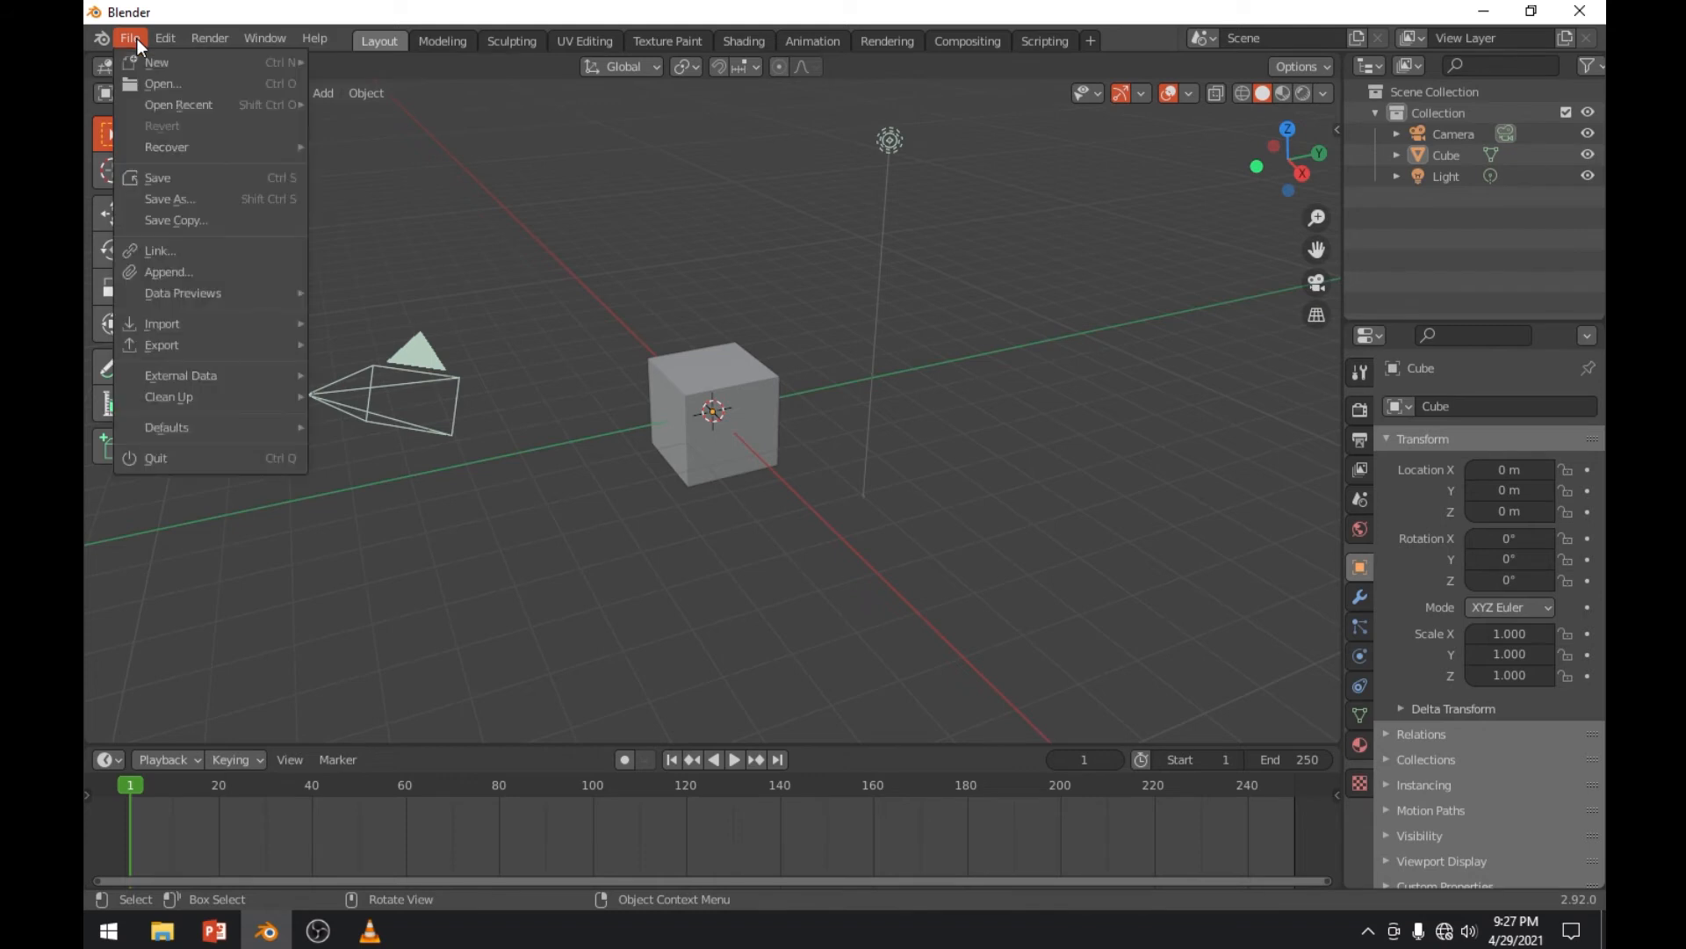
{"action": "mouse_move", "coordinate": [234, 427]}
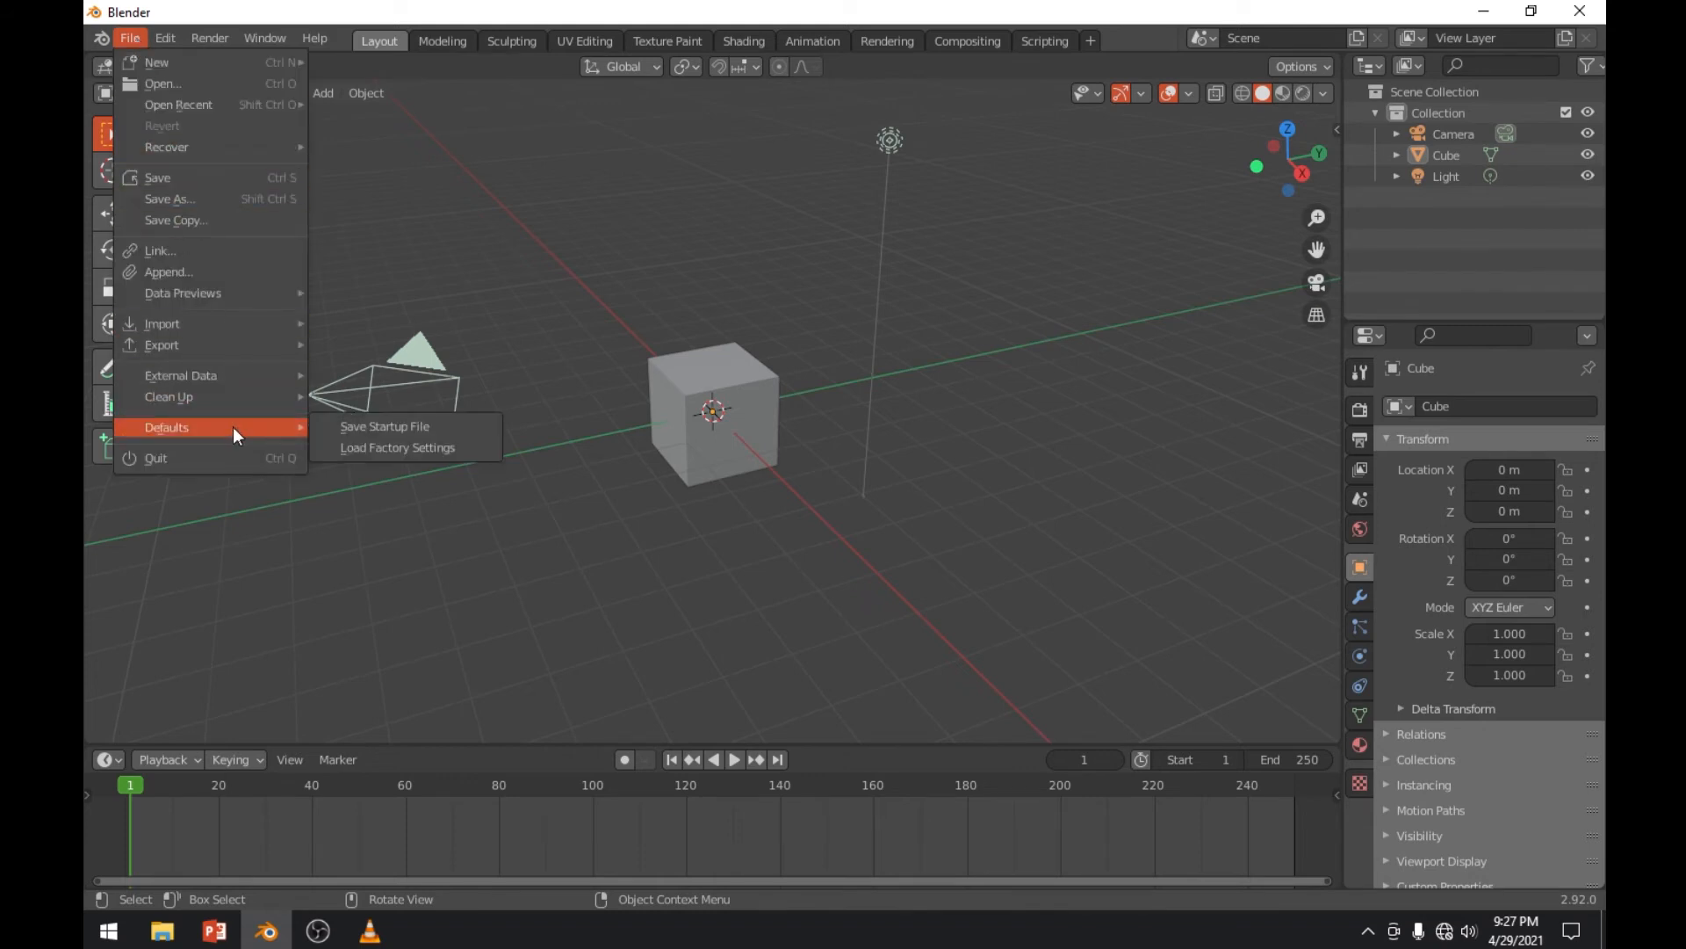
{"action": "left_click", "coordinate": [437, 449]}
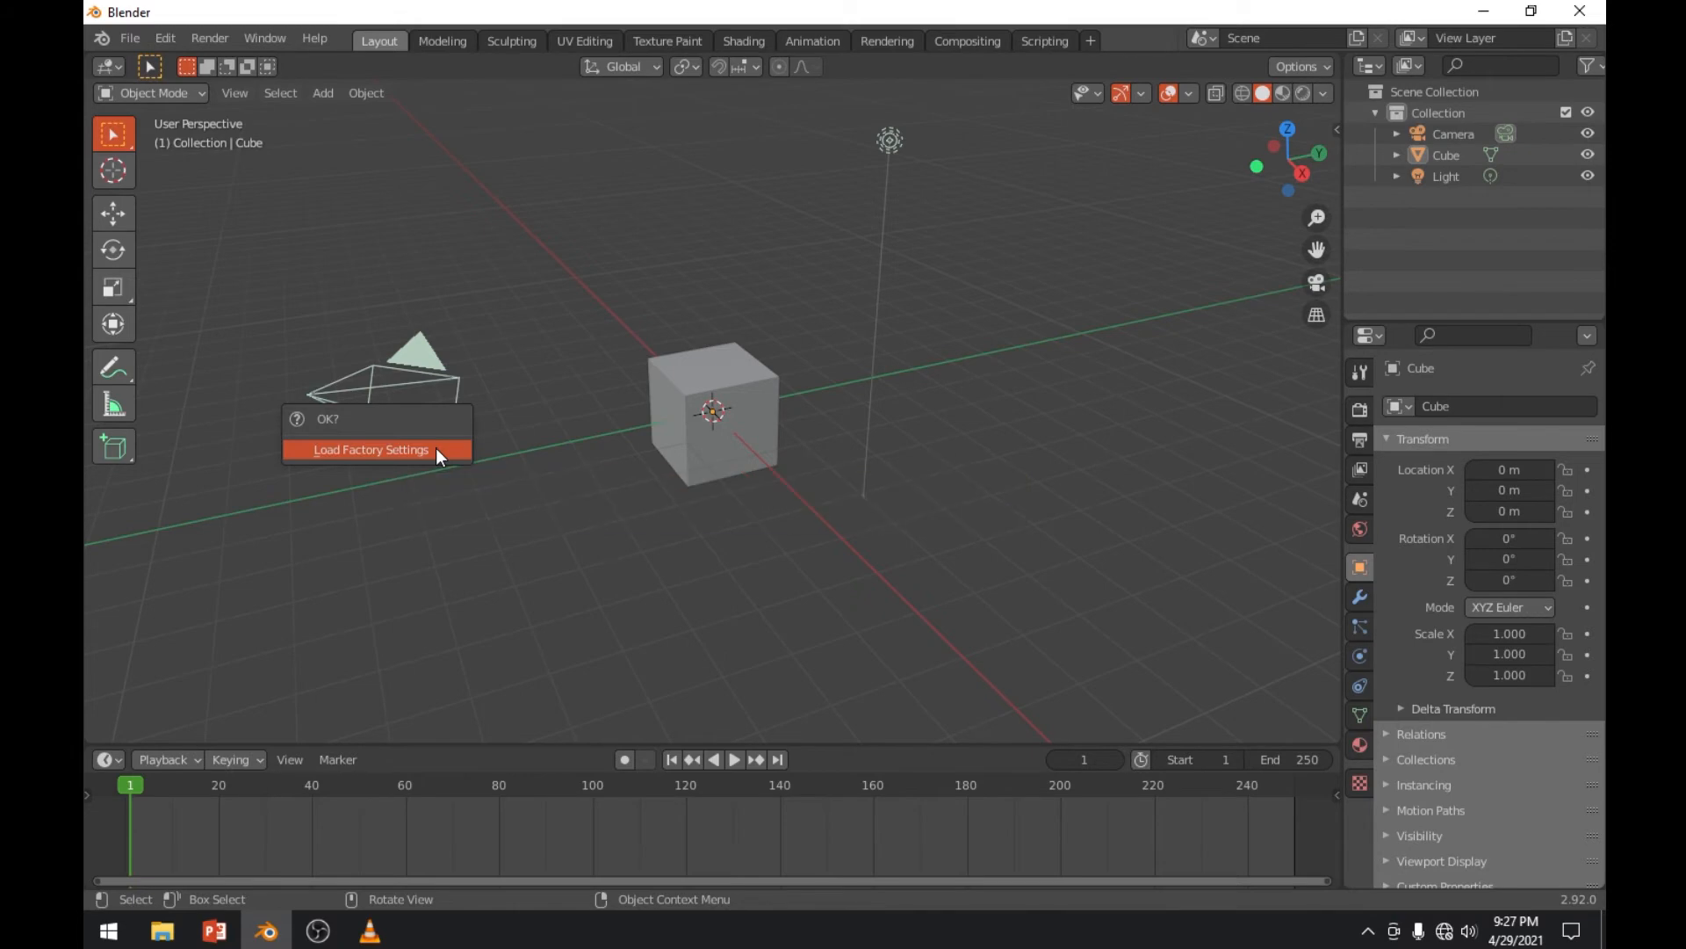
{"action": "left_click", "coordinate": [436, 448]}
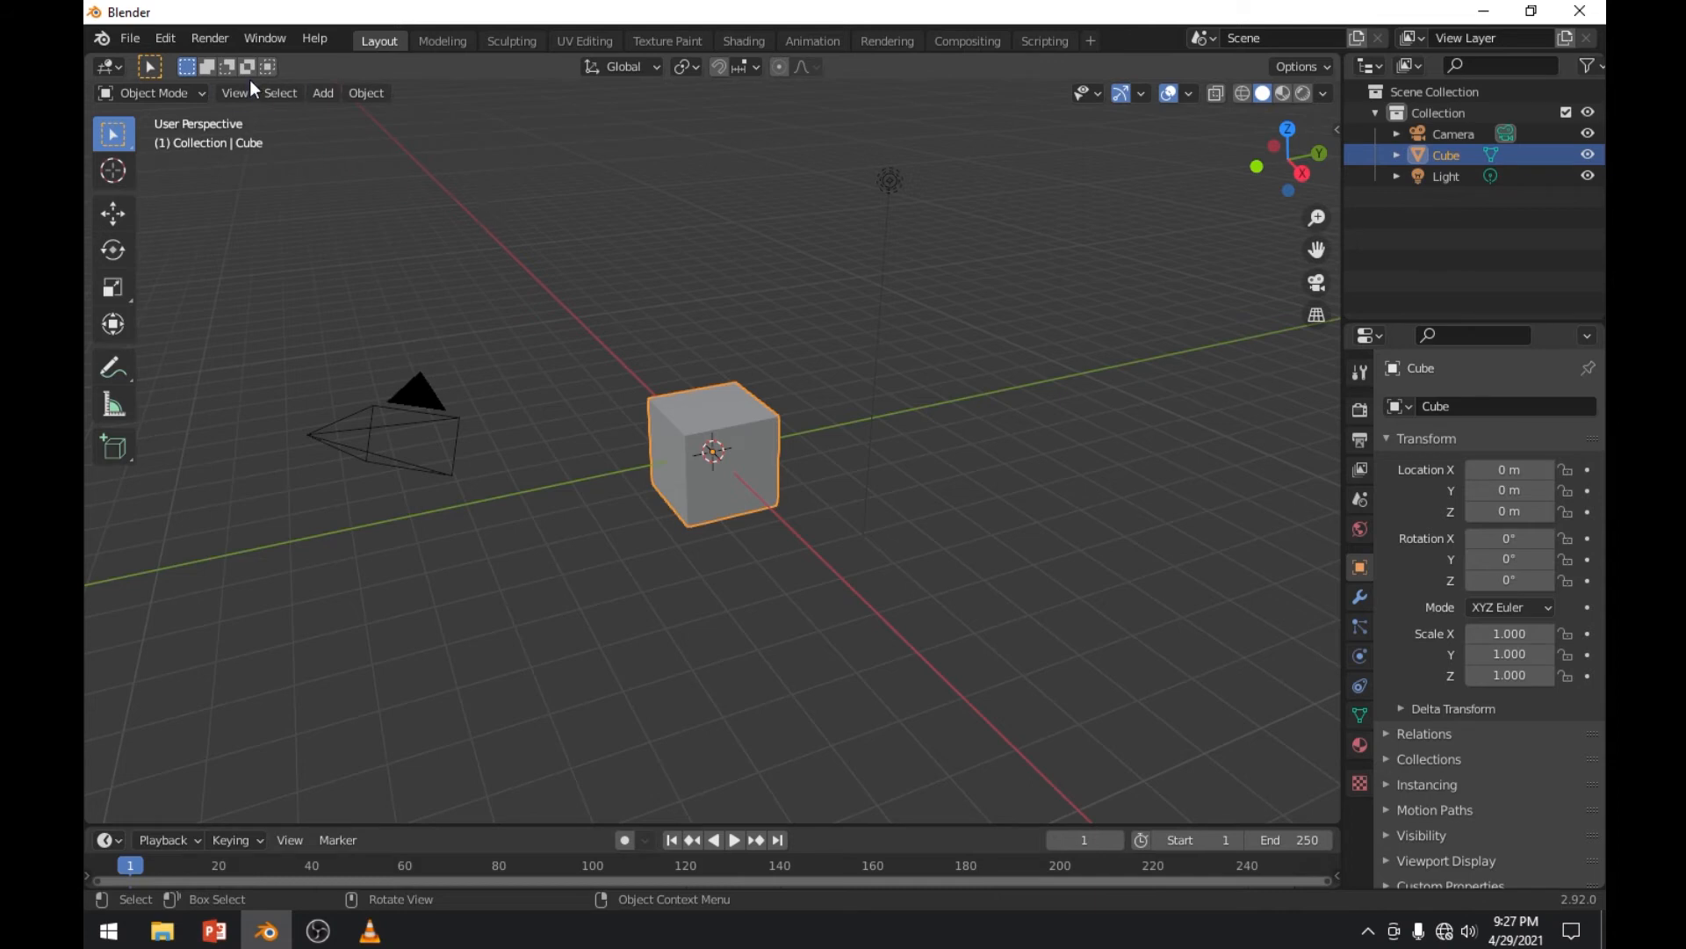
Open the Preferences window and move it closer to the middle of the 3D viewport
{"action": "left_click", "coordinate": [166, 39]}
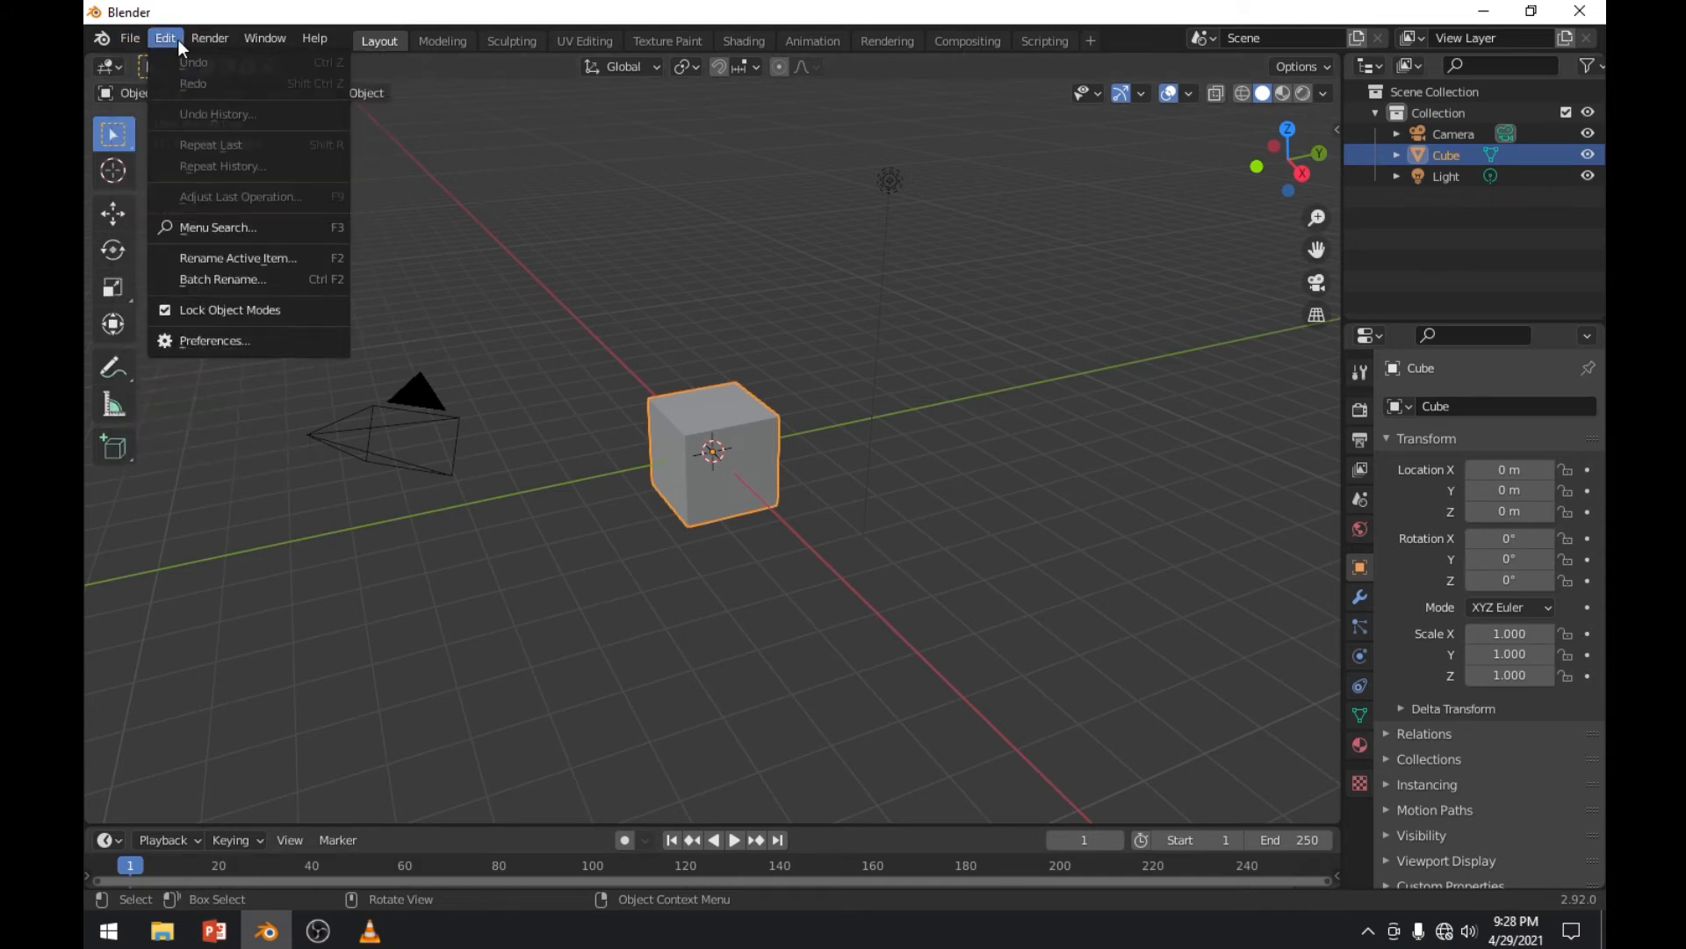
{"action": "left_click", "coordinate": [237, 336]}
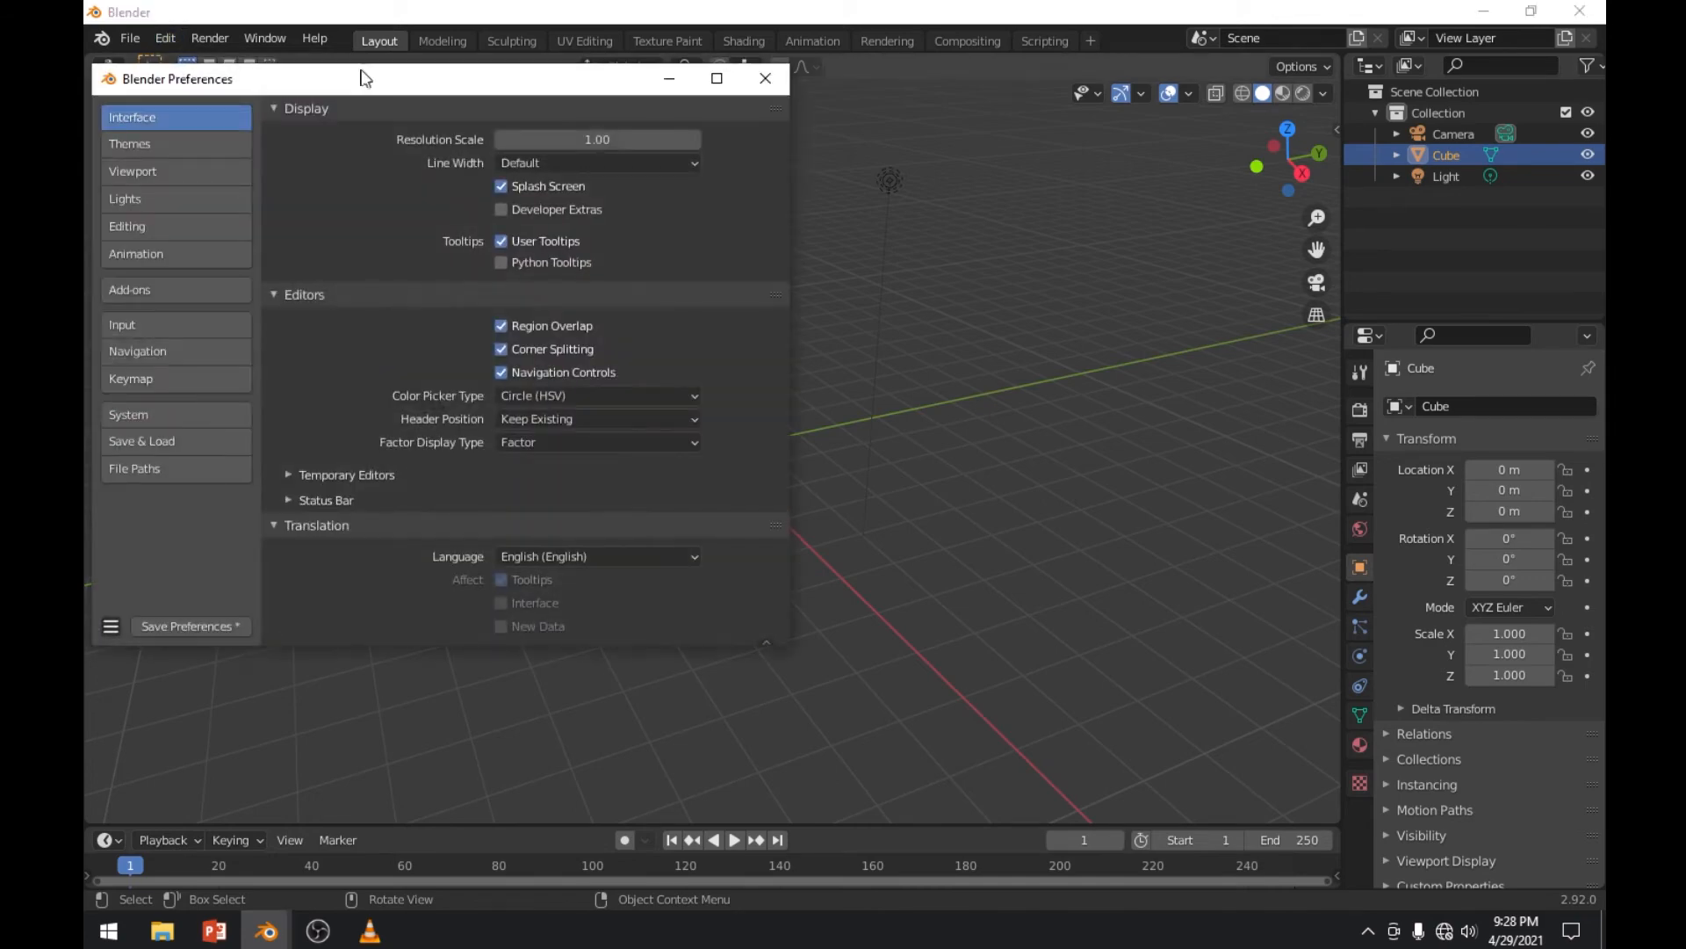
{"action": "left_click_drag", "start_coordinate": [360, 78], "coordinate": [576, 169]}
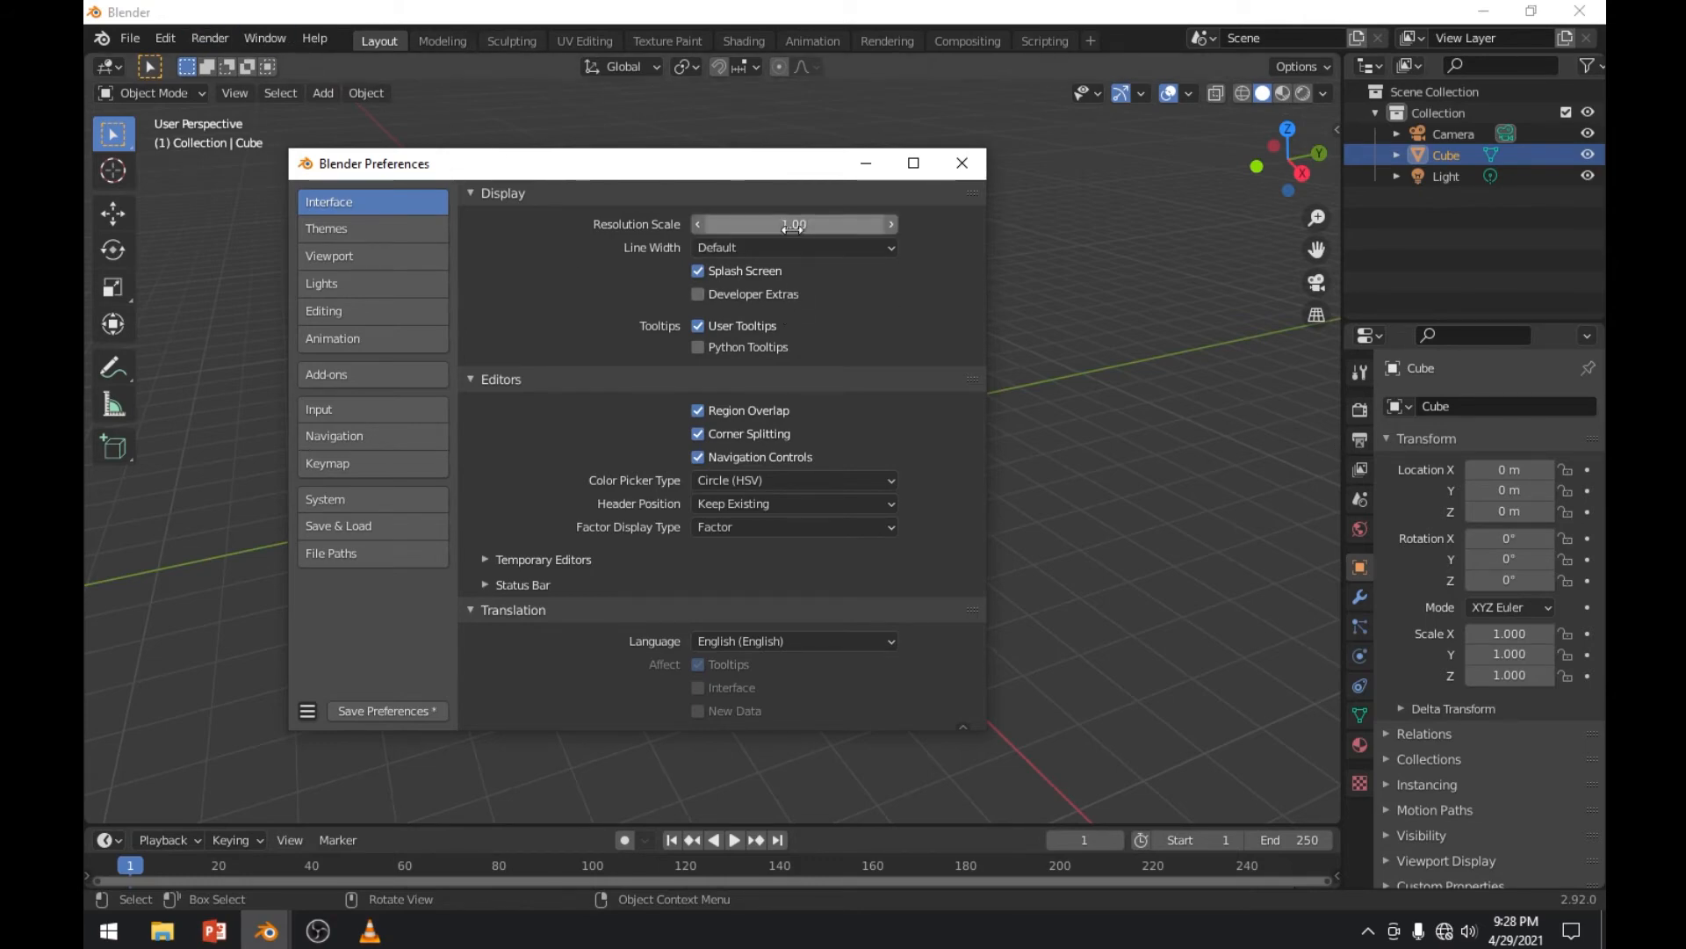
Try an interface resolution scale of 1.10 and set it back to 1.00
{"action": "mouse_move", "coordinate": [793, 225]}
{"action": "left_mouse_down"}
{"action": "mouse_move", "coordinate": [859, 226]}
{"action": "mouse_move", "coordinate": [817, 237]}
{"action": "left_mouse_up"}
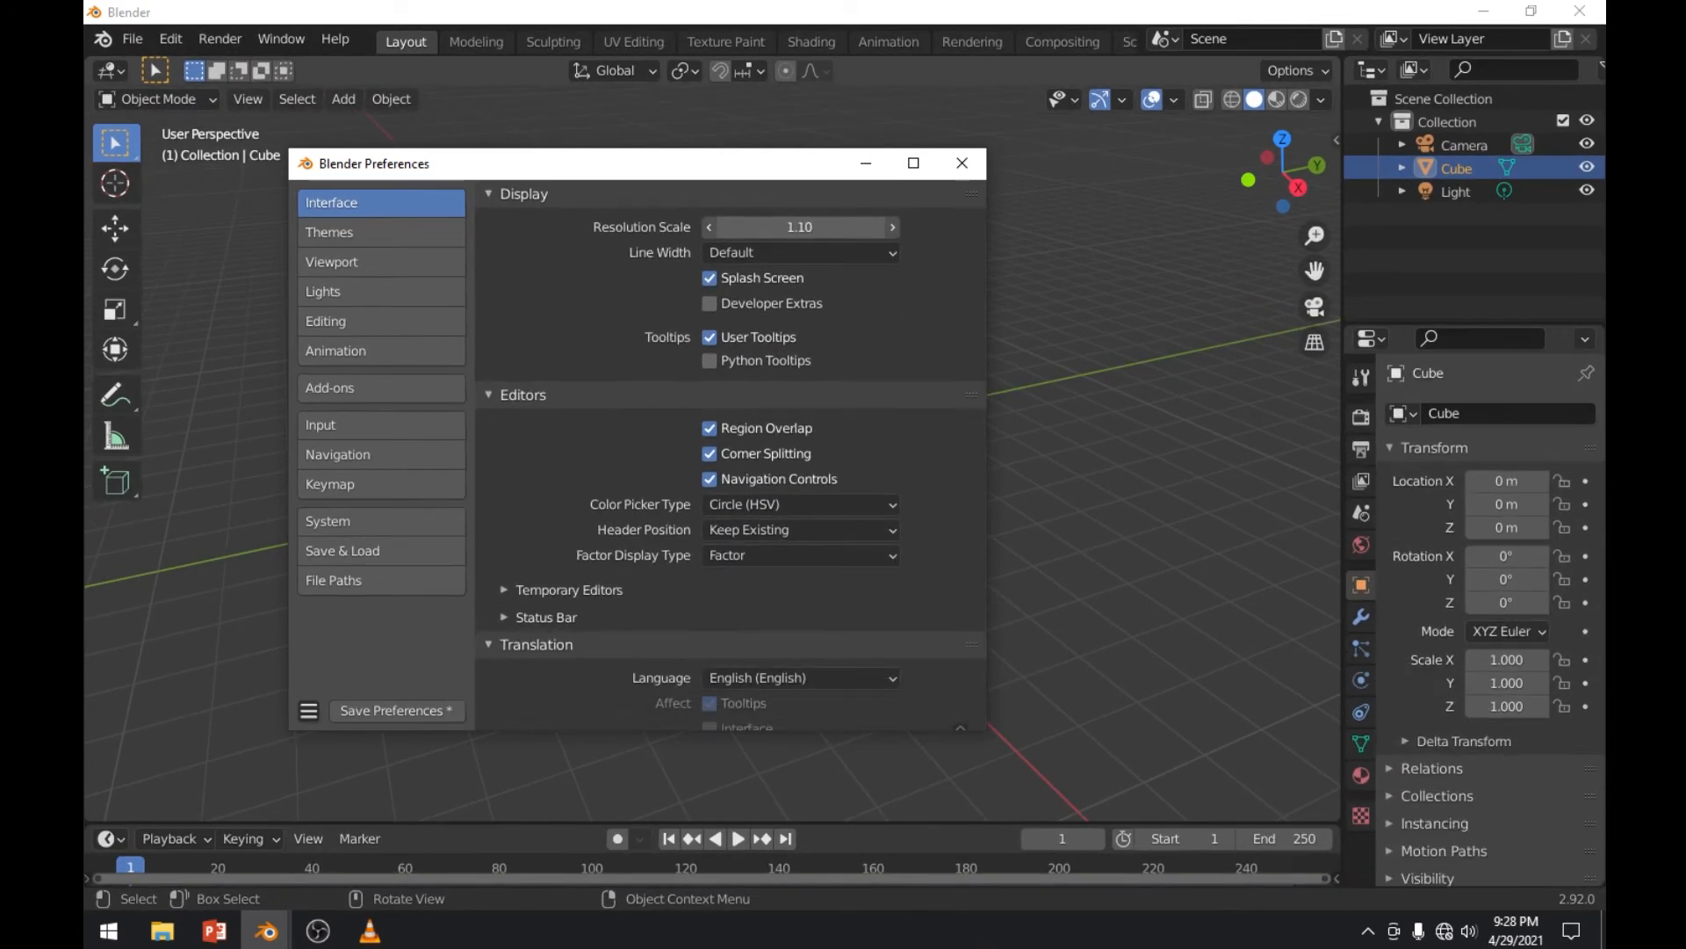
{"action": "left_click", "coordinate": [817, 227]}
{"action": "left_click", "coordinate": [736, 225]}
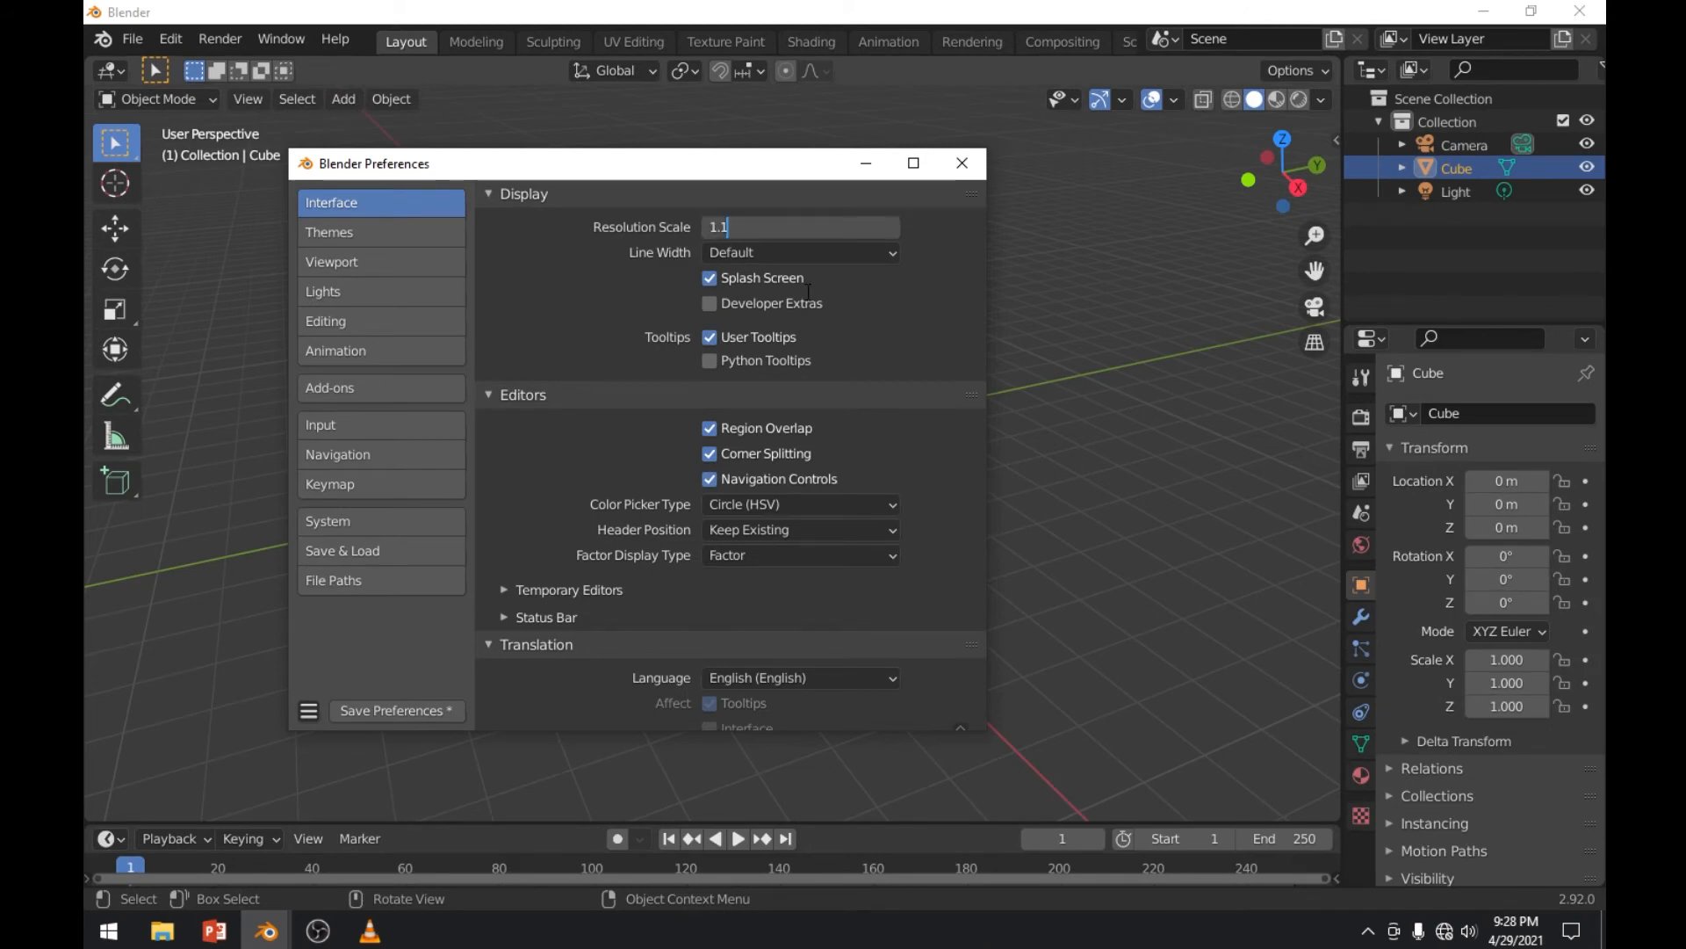
{"action": "key", "text": "BackSpace"}
{"action": "key", "text": "Return"}
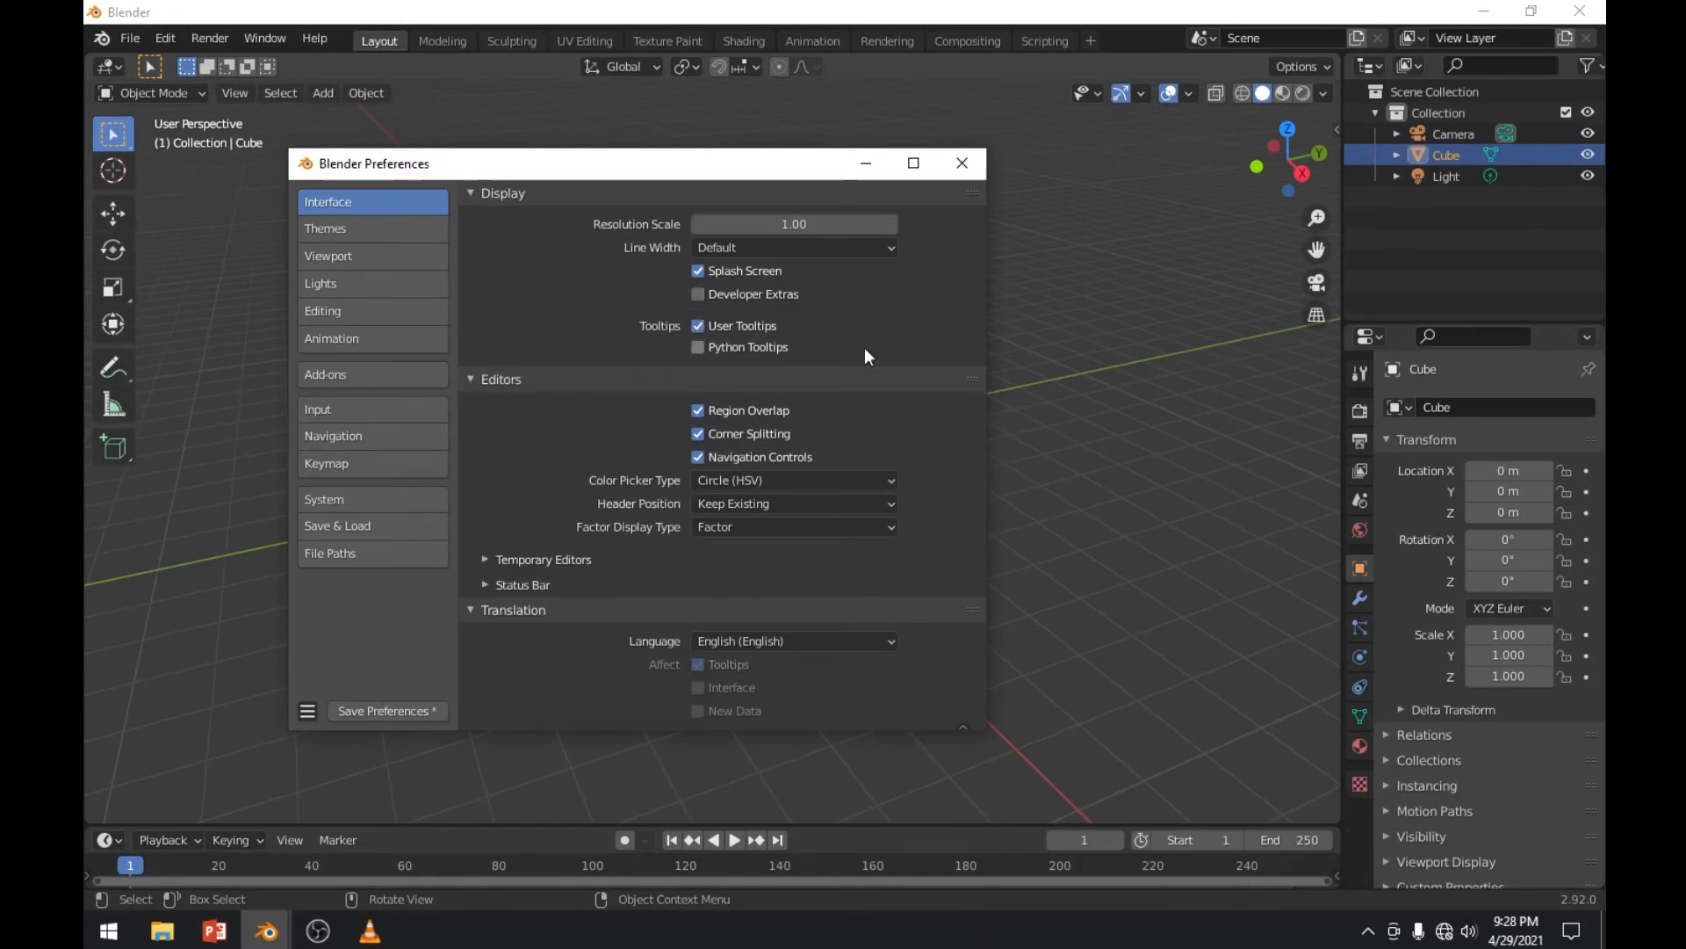
View the Themes preferences, expanding and collapsing the User Interface section, and reposition the Preferences window
{"action": "left_click", "coordinate": [404, 232]}
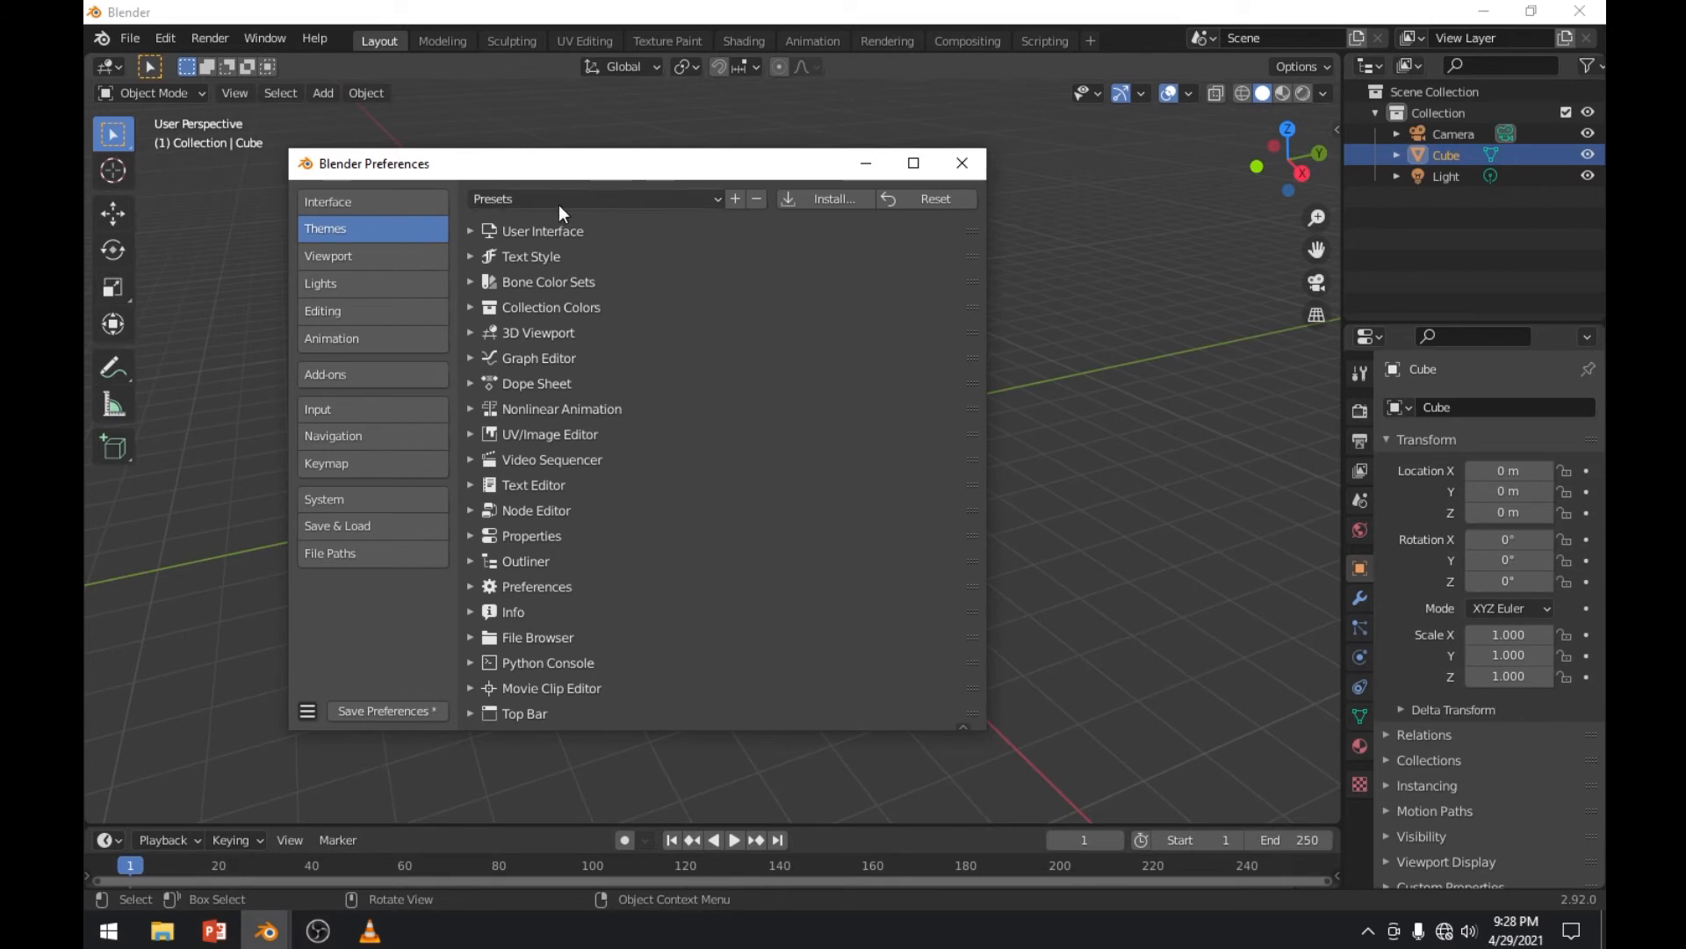
{"action": "left_click", "coordinate": [471, 230]}
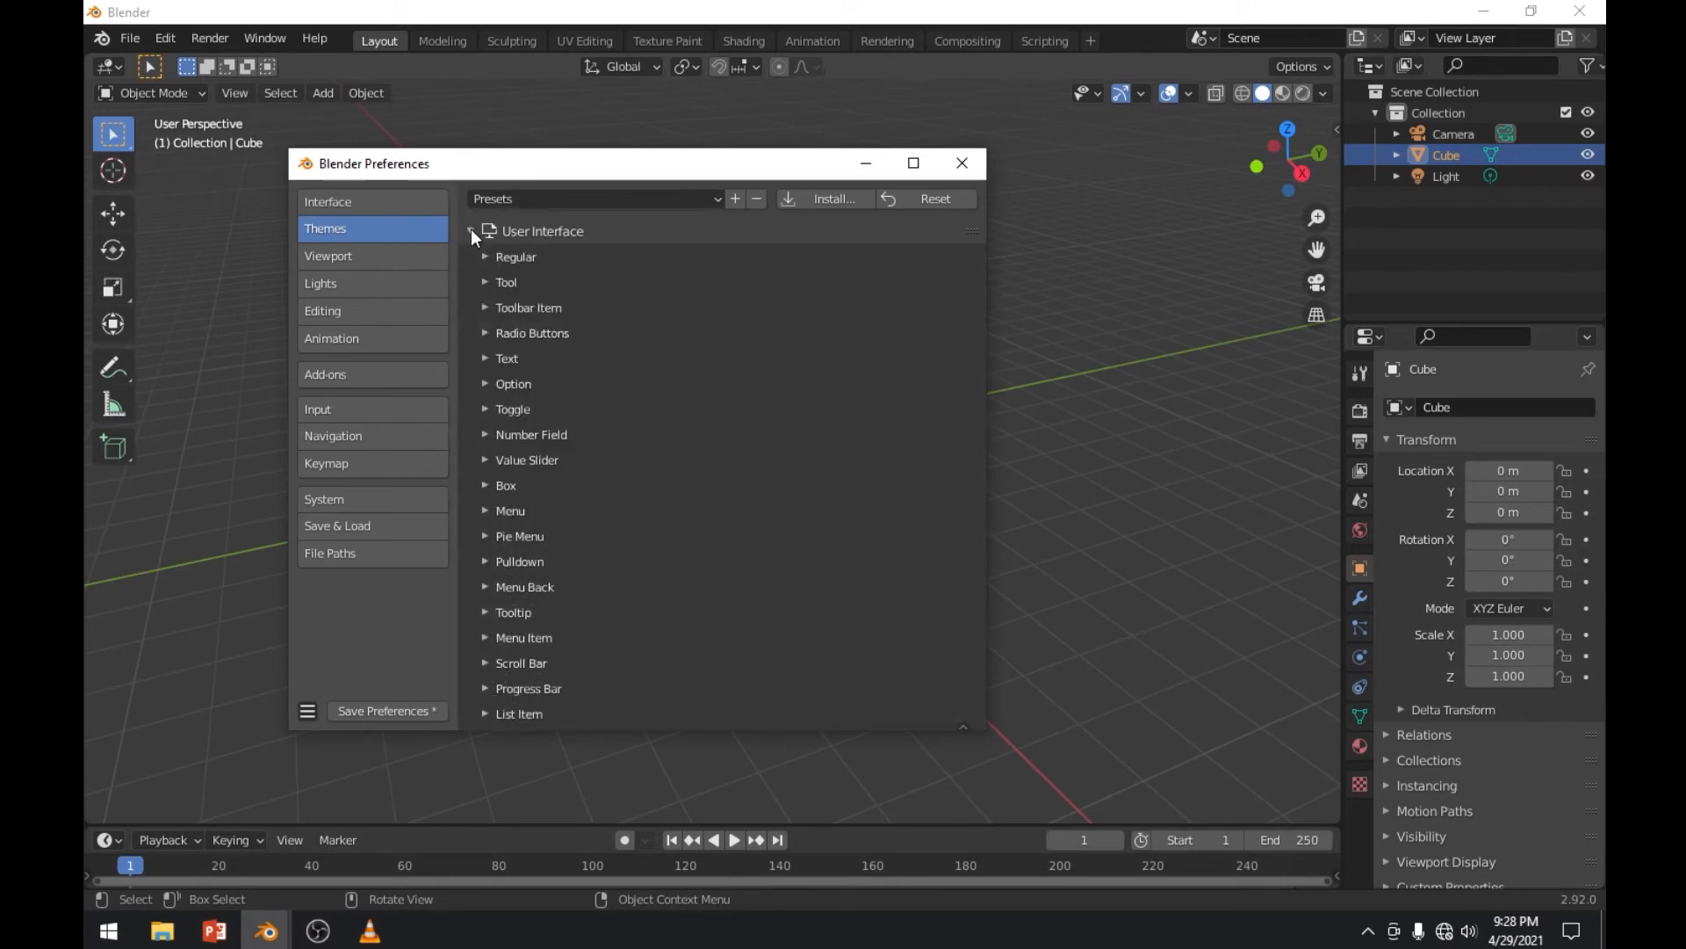
{"action": "left_click", "coordinate": [471, 230]}
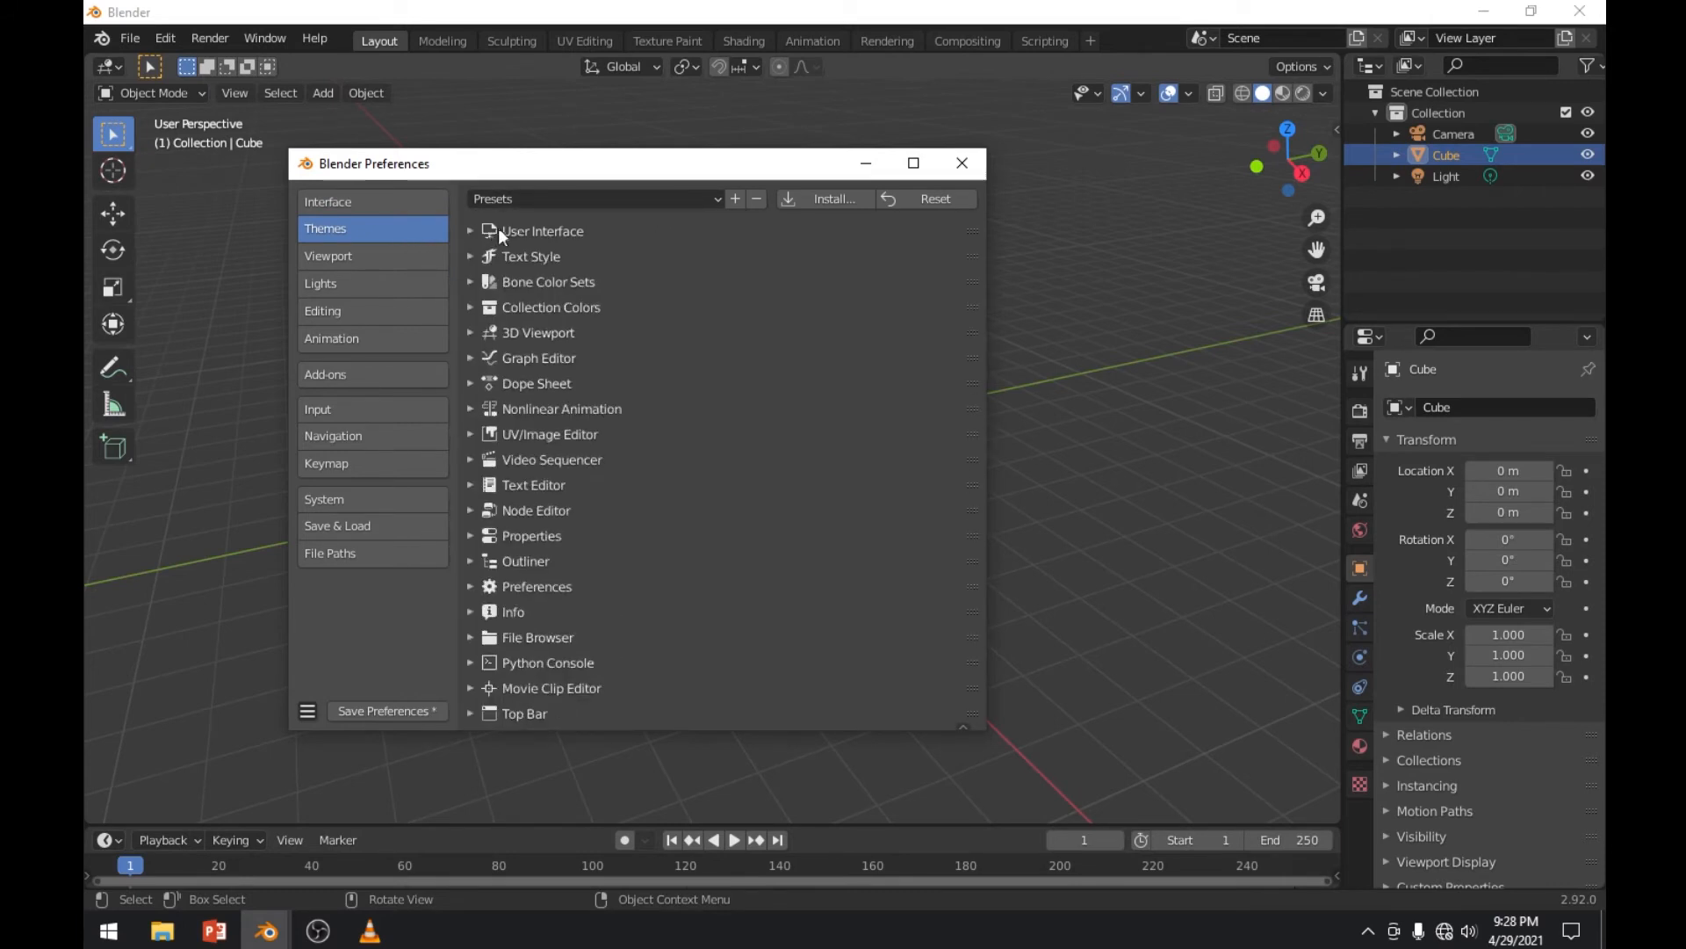
{"action": "left_click_drag", "start_coordinate": [600, 163], "coordinate": [746, 151]}
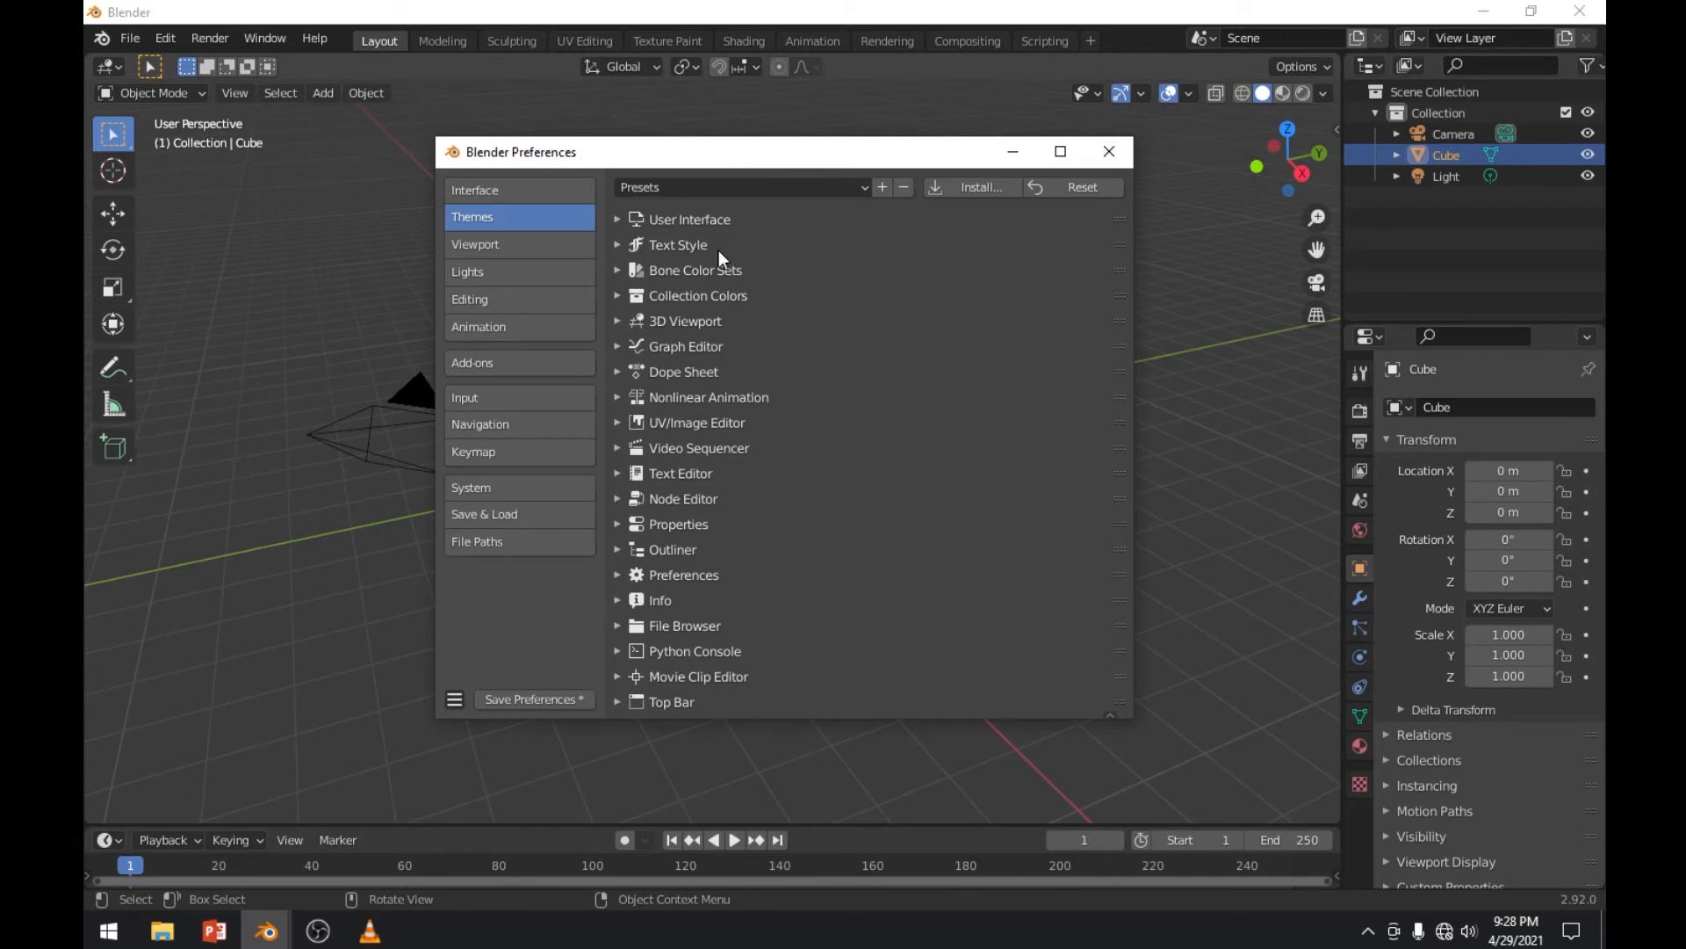
Try the Xsi, Blender Light and Maya theme presets one after another
{"action": "left_click", "coordinate": [851, 188]}
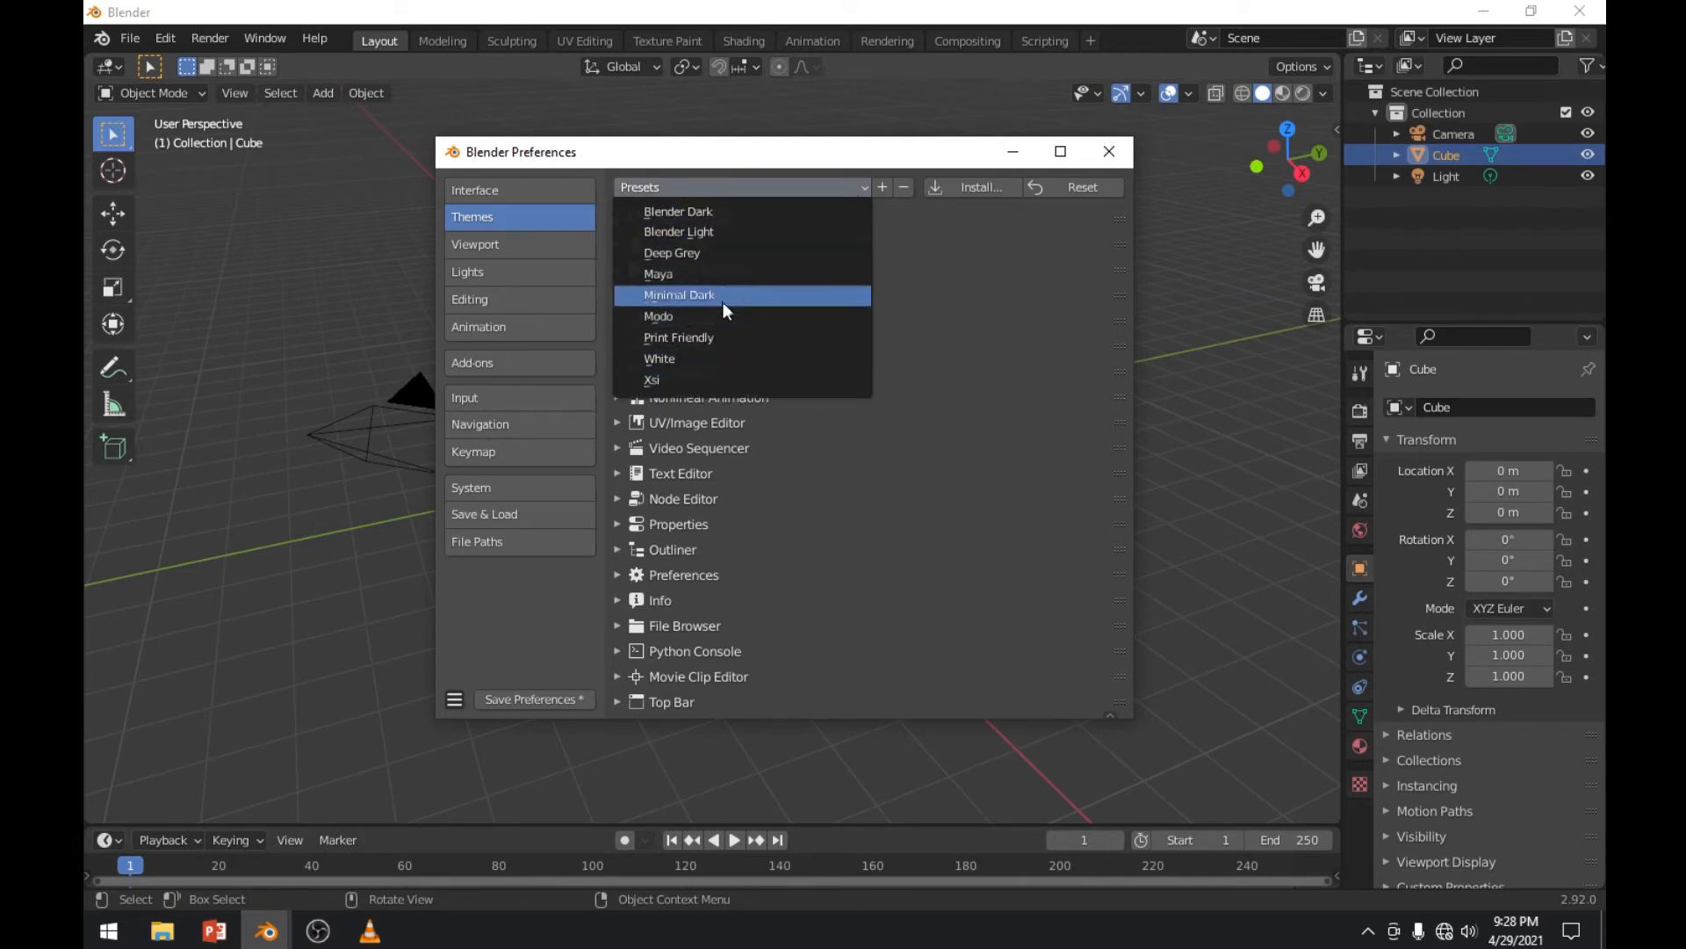
{"action": "left_click", "coordinate": [682, 374]}
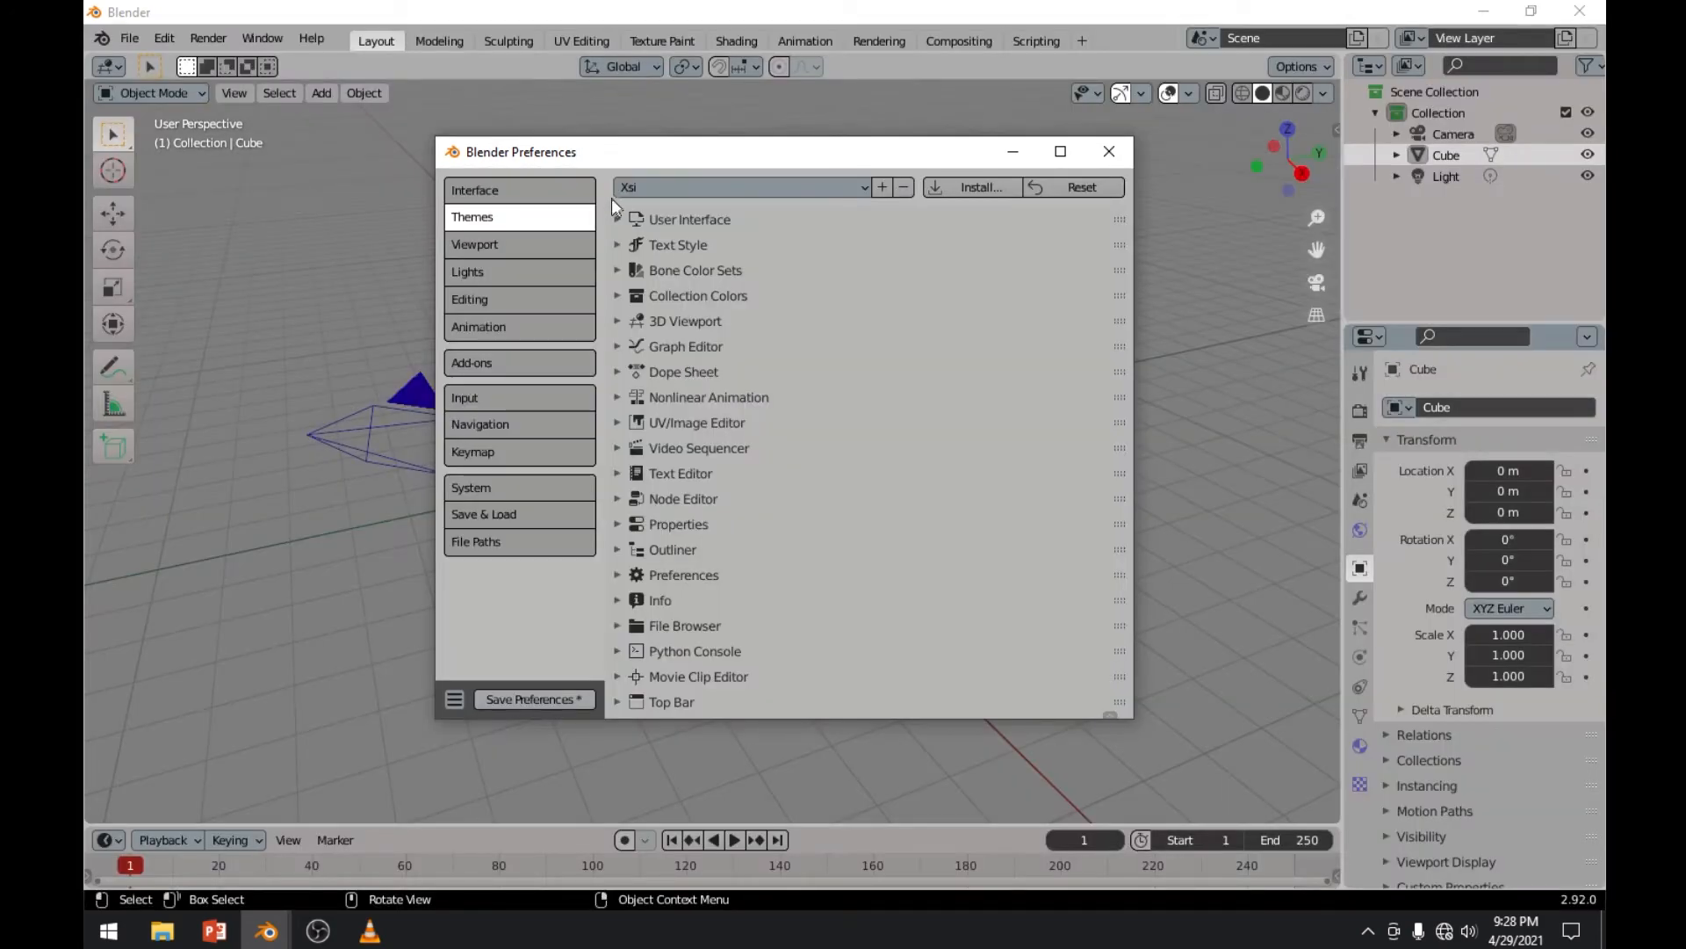
{"action": "left_click", "coordinate": [645, 188]}
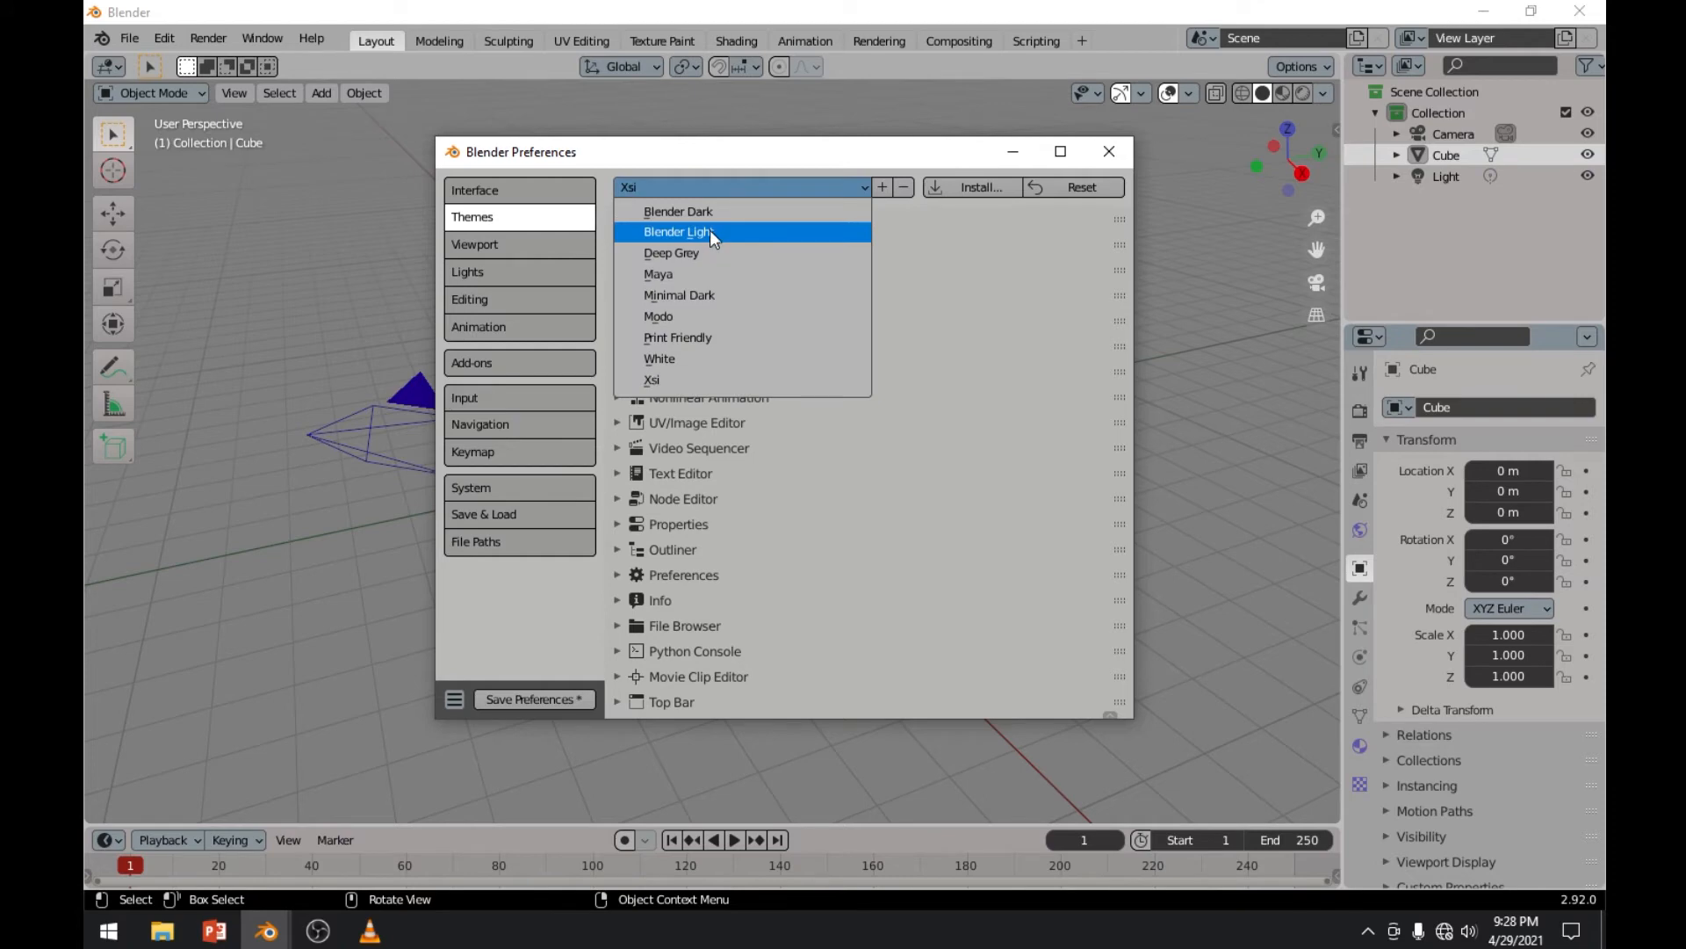
{"action": "left_click", "coordinate": [730, 230]}
{"action": "left_click", "coordinate": [728, 187]}
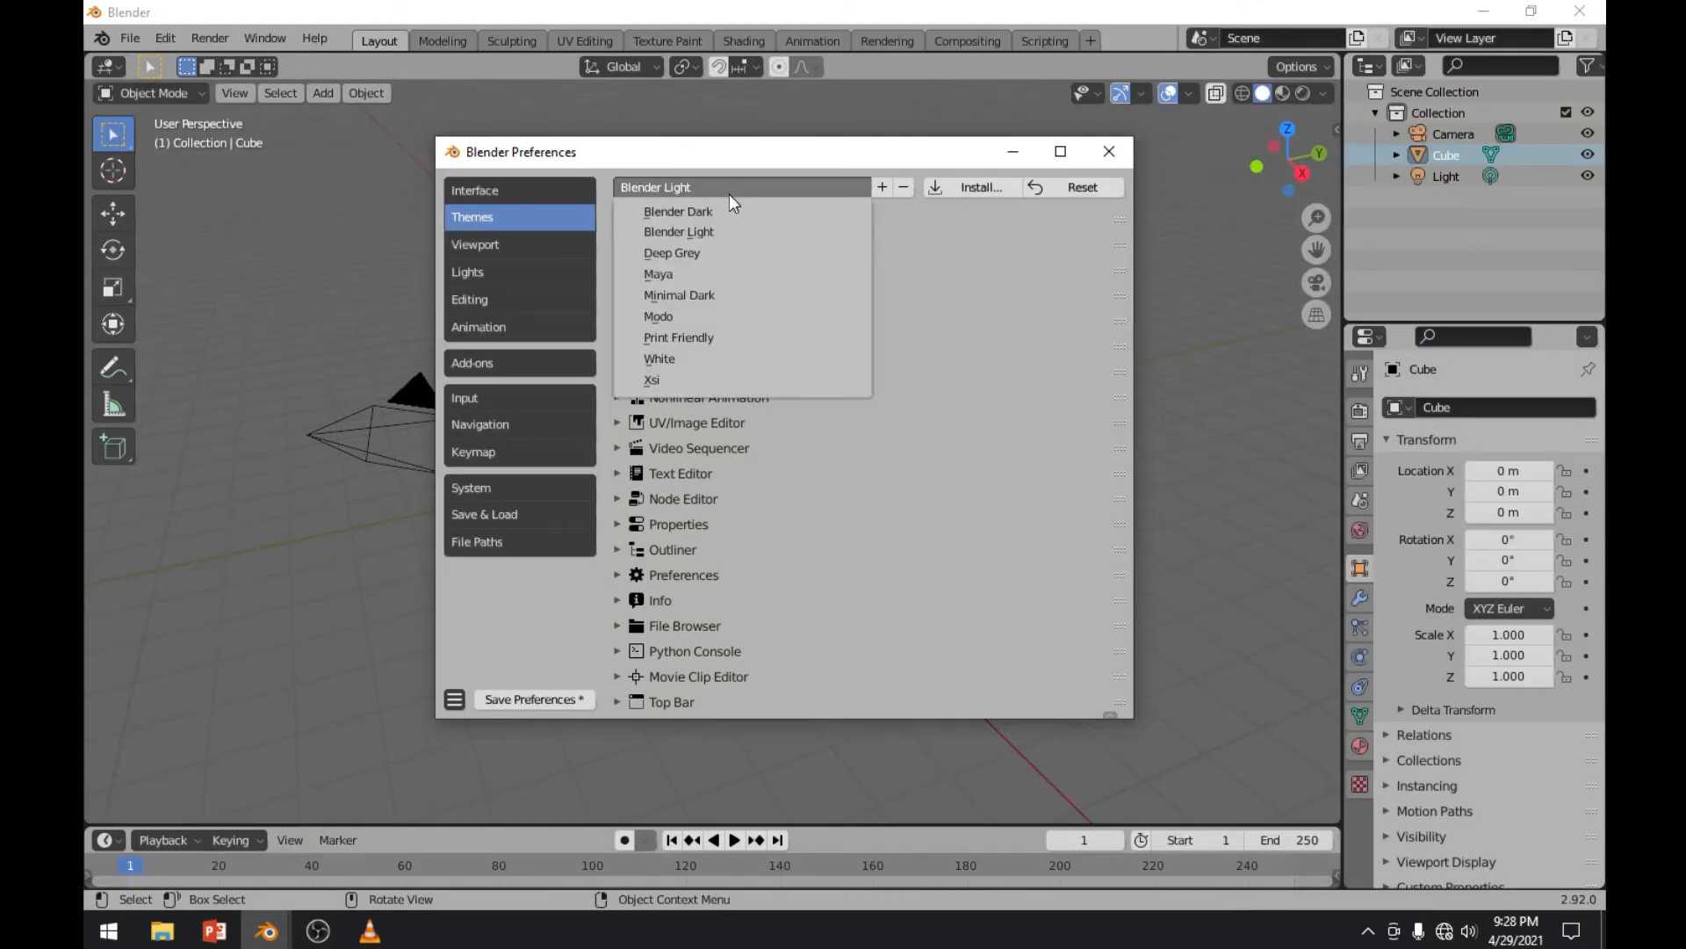
{"action": "left_click", "coordinate": [704, 273]}
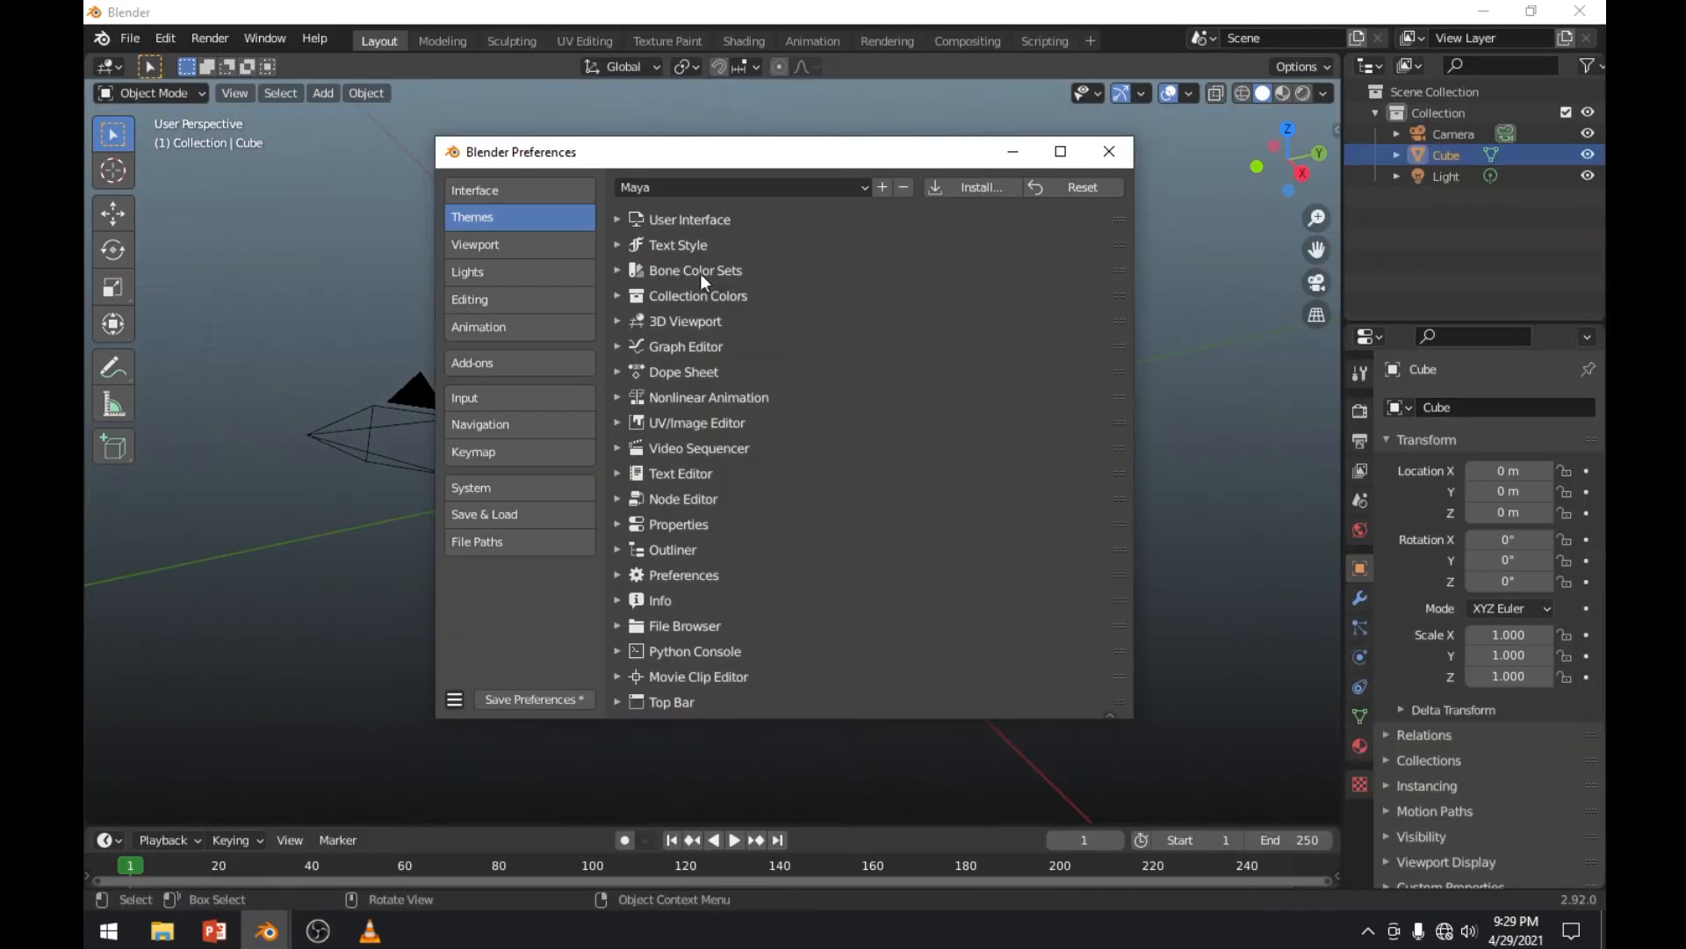
Reposition the Preferences window slightly and apply the Blender Dark theme preset
{"action": "mouse_move", "coordinate": [782, 158]}
{"action": "left_mouse_down"}
{"action": "mouse_move", "coordinate": [967, 449]}
{"action": "mouse_move", "coordinate": [625, 409]}
{"action": "mouse_move", "coordinate": [771, 114]}
{"action": "mouse_move", "coordinate": [750, 169]}
{"action": "left_mouse_up"}
{"action": "left_click", "coordinate": [735, 204]}
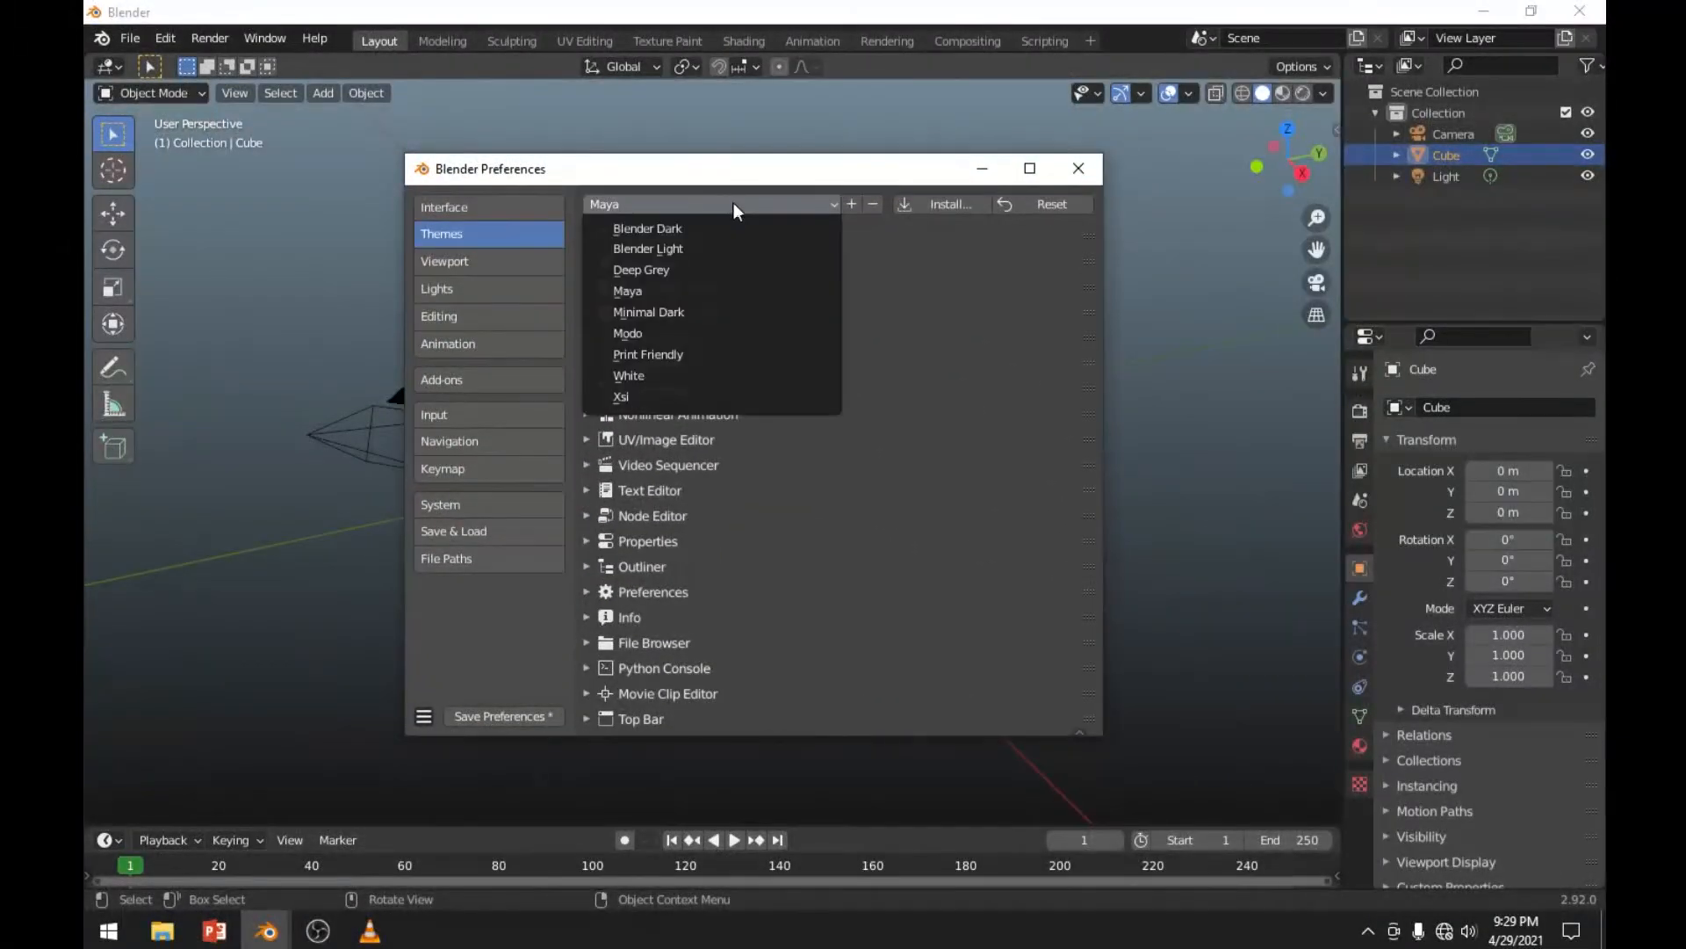
{"action": "left_click", "coordinate": [735, 228]}
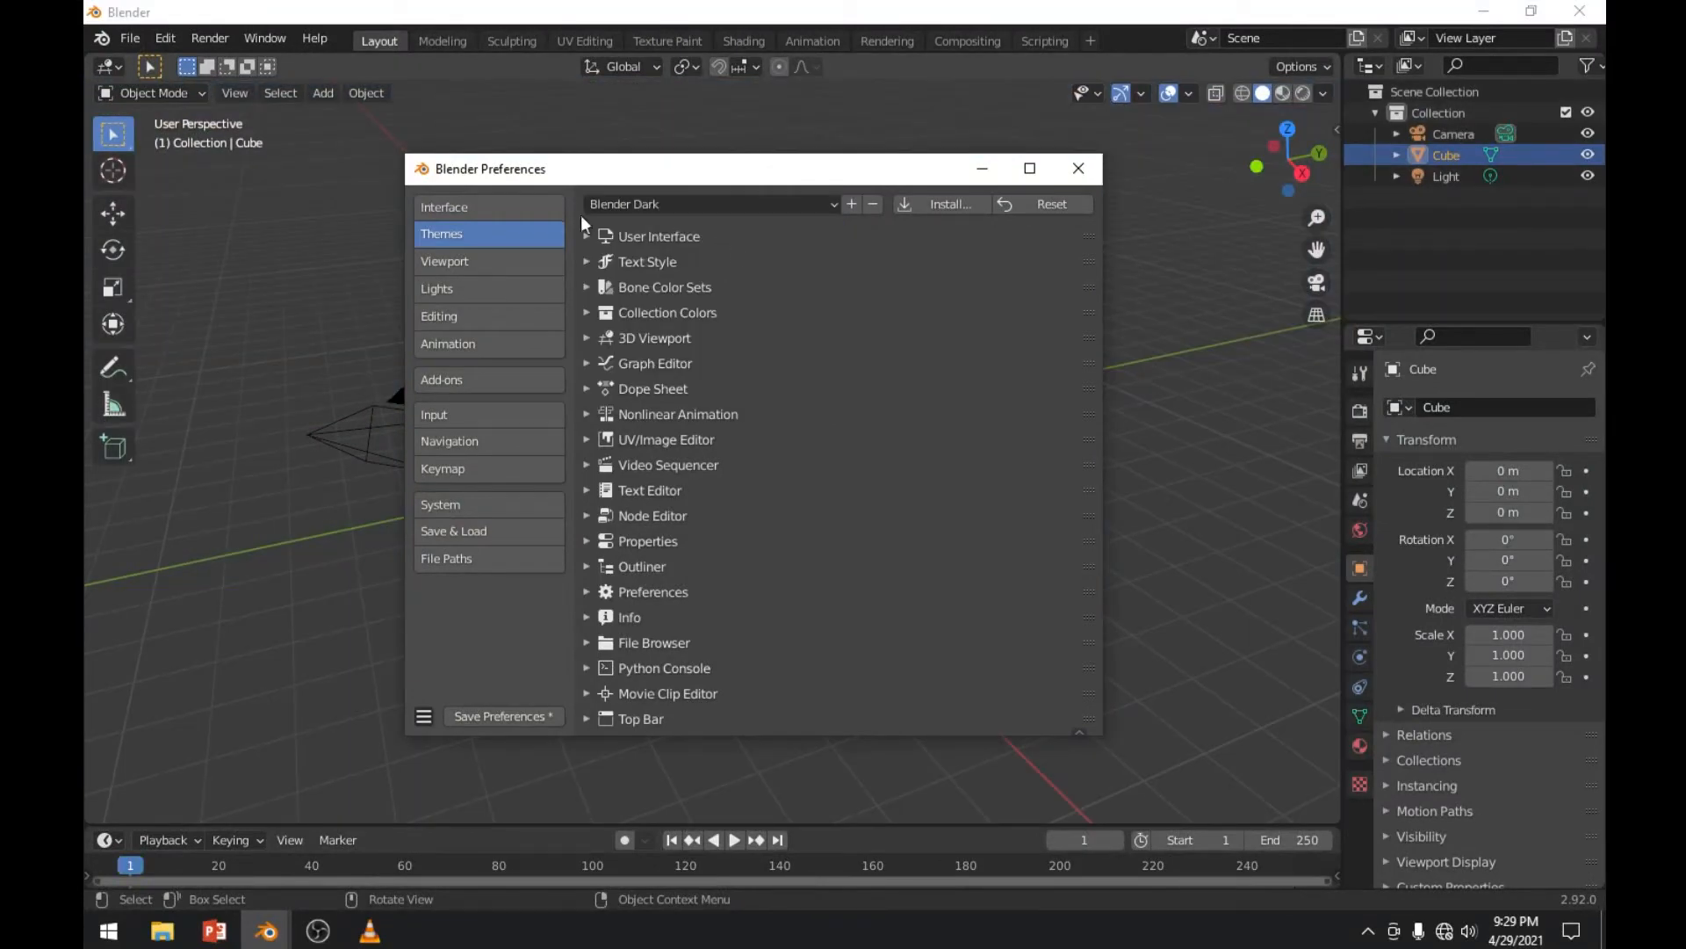
Switch the theme to Blender Light for comparison and return to Blender Dark
{"action": "left_click", "coordinate": [725, 204]}
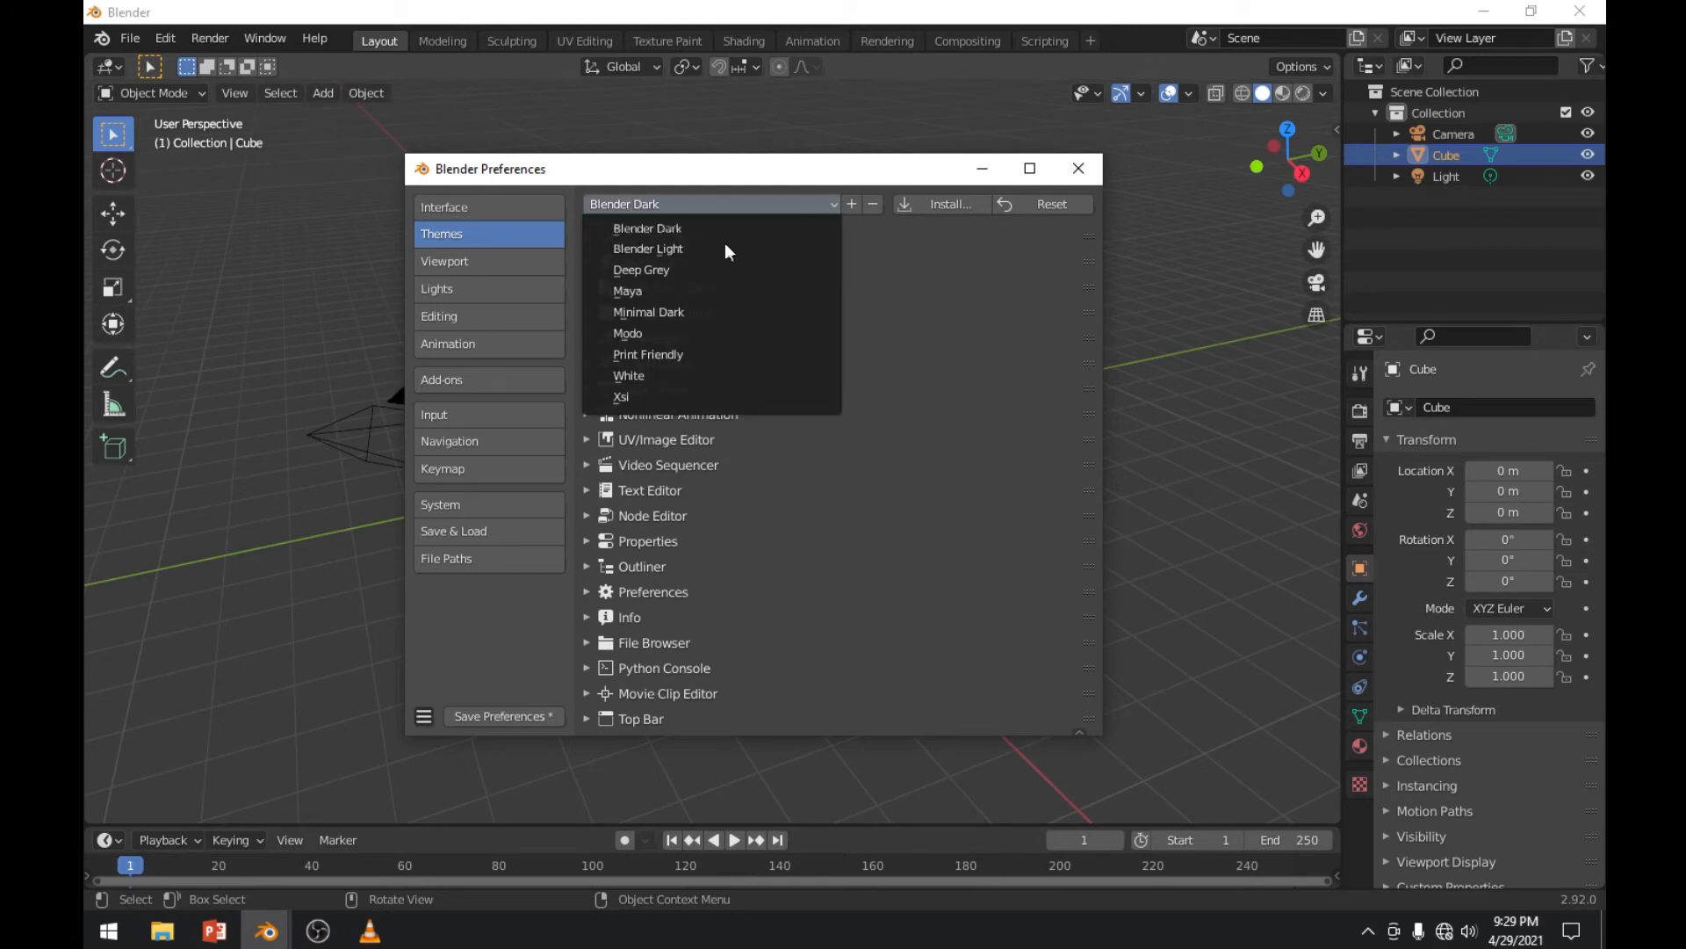
{"action": "left_click", "coordinate": [725, 249]}
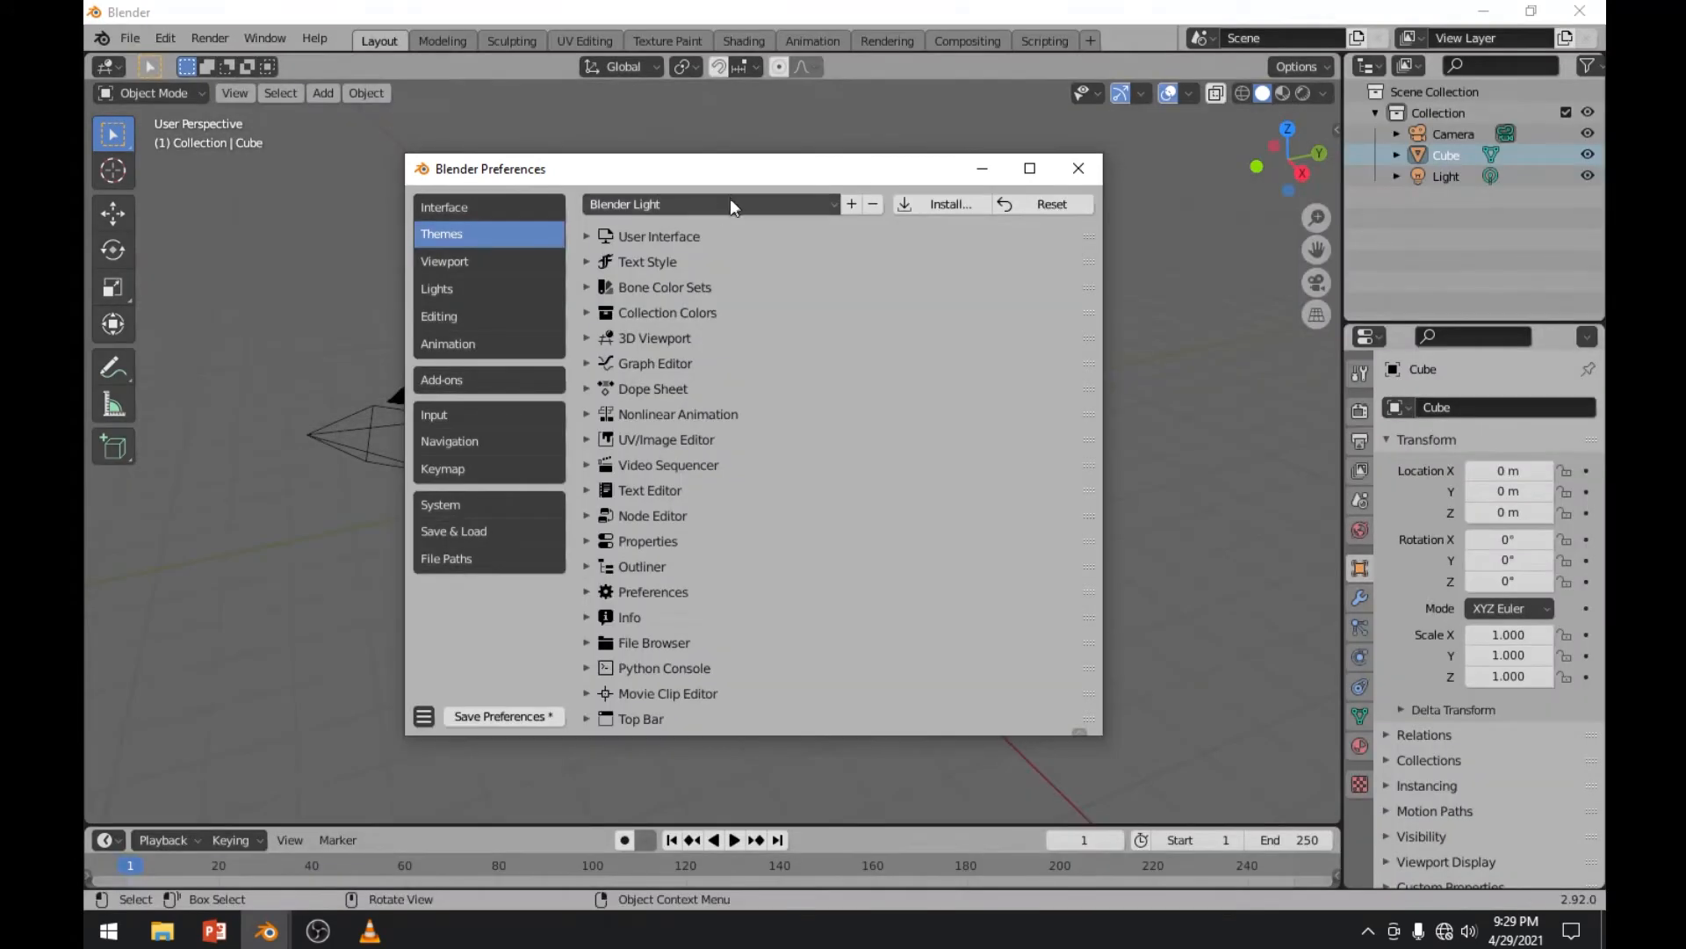
{"action": "left_click", "coordinate": [734, 198]}
{"action": "left_click", "coordinate": [735, 227]}
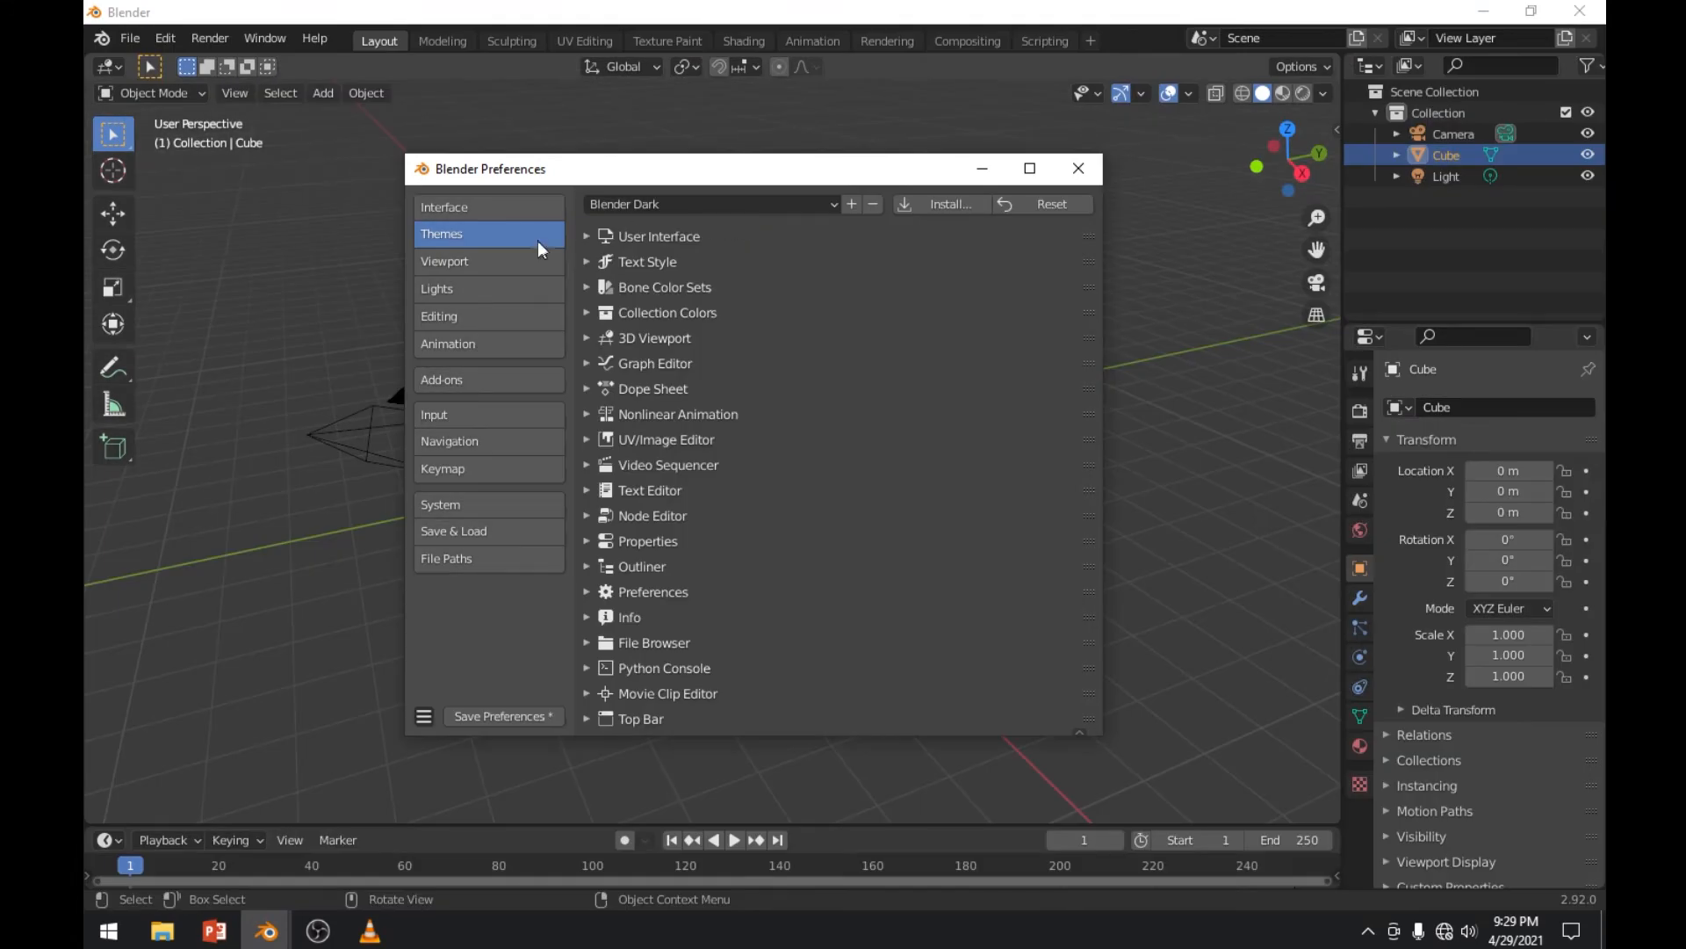
Look through the preferences categories from Viewport to System, return to the Interface settings, and close the Preferences window
{"action": "left_click", "coordinate": [511, 264]}
{"action": "left_click", "coordinate": [518, 285]}
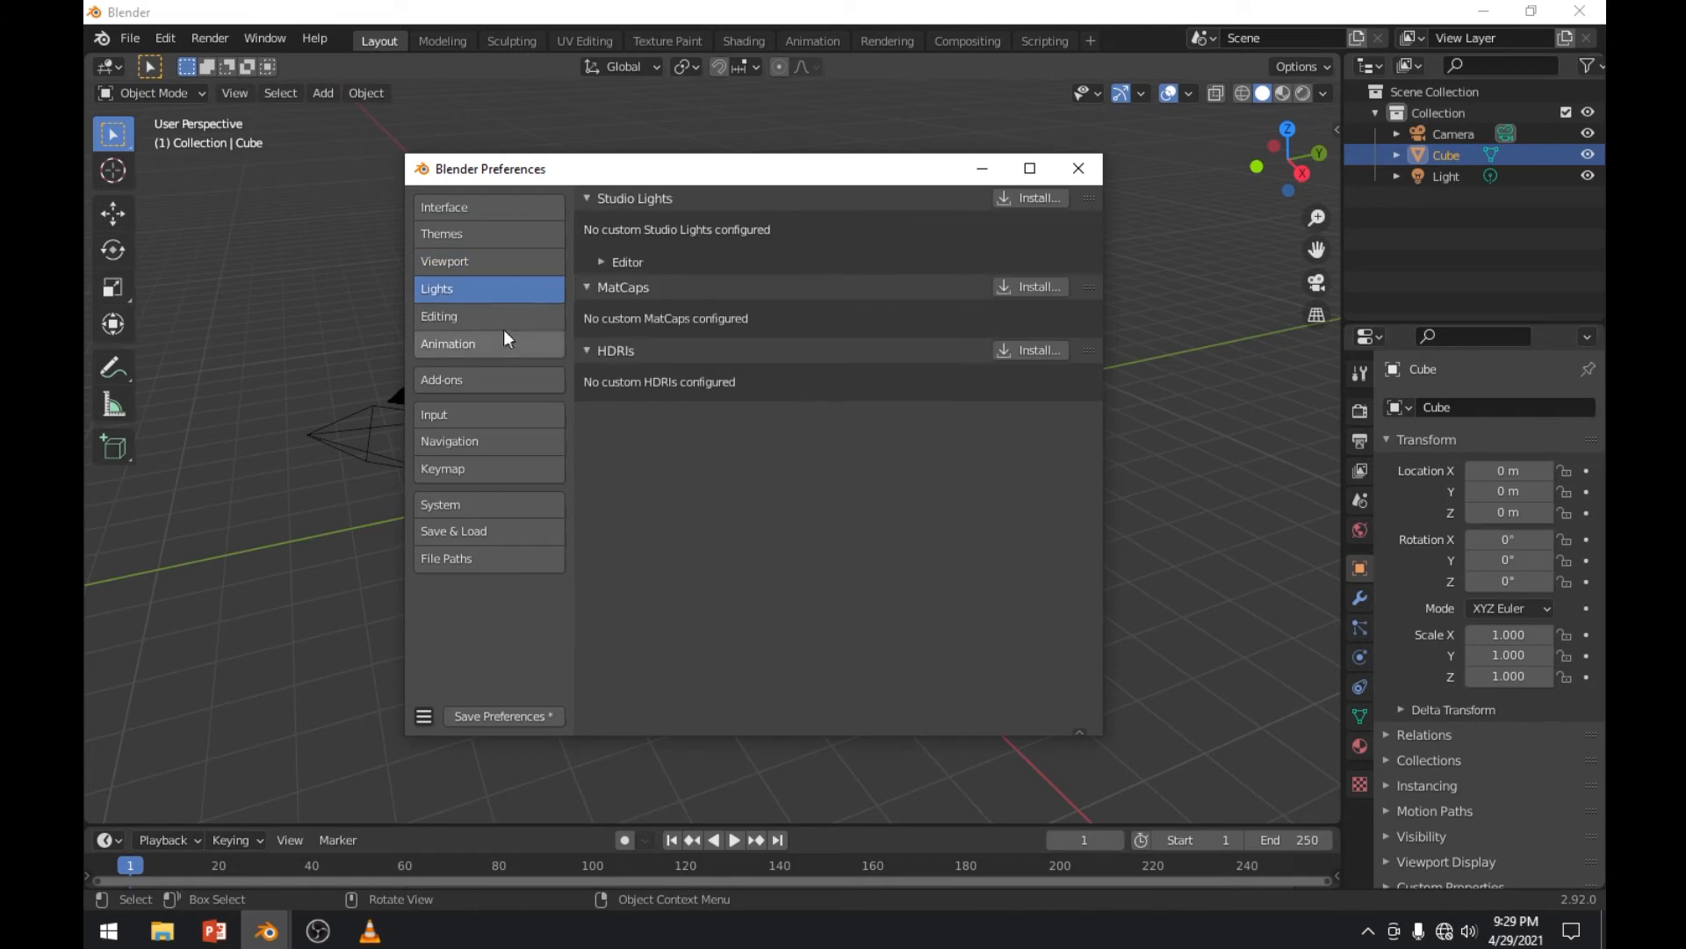
{"action": "left_click", "coordinate": [503, 325]}
{"action": "left_click", "coordinate": [507, 348]}
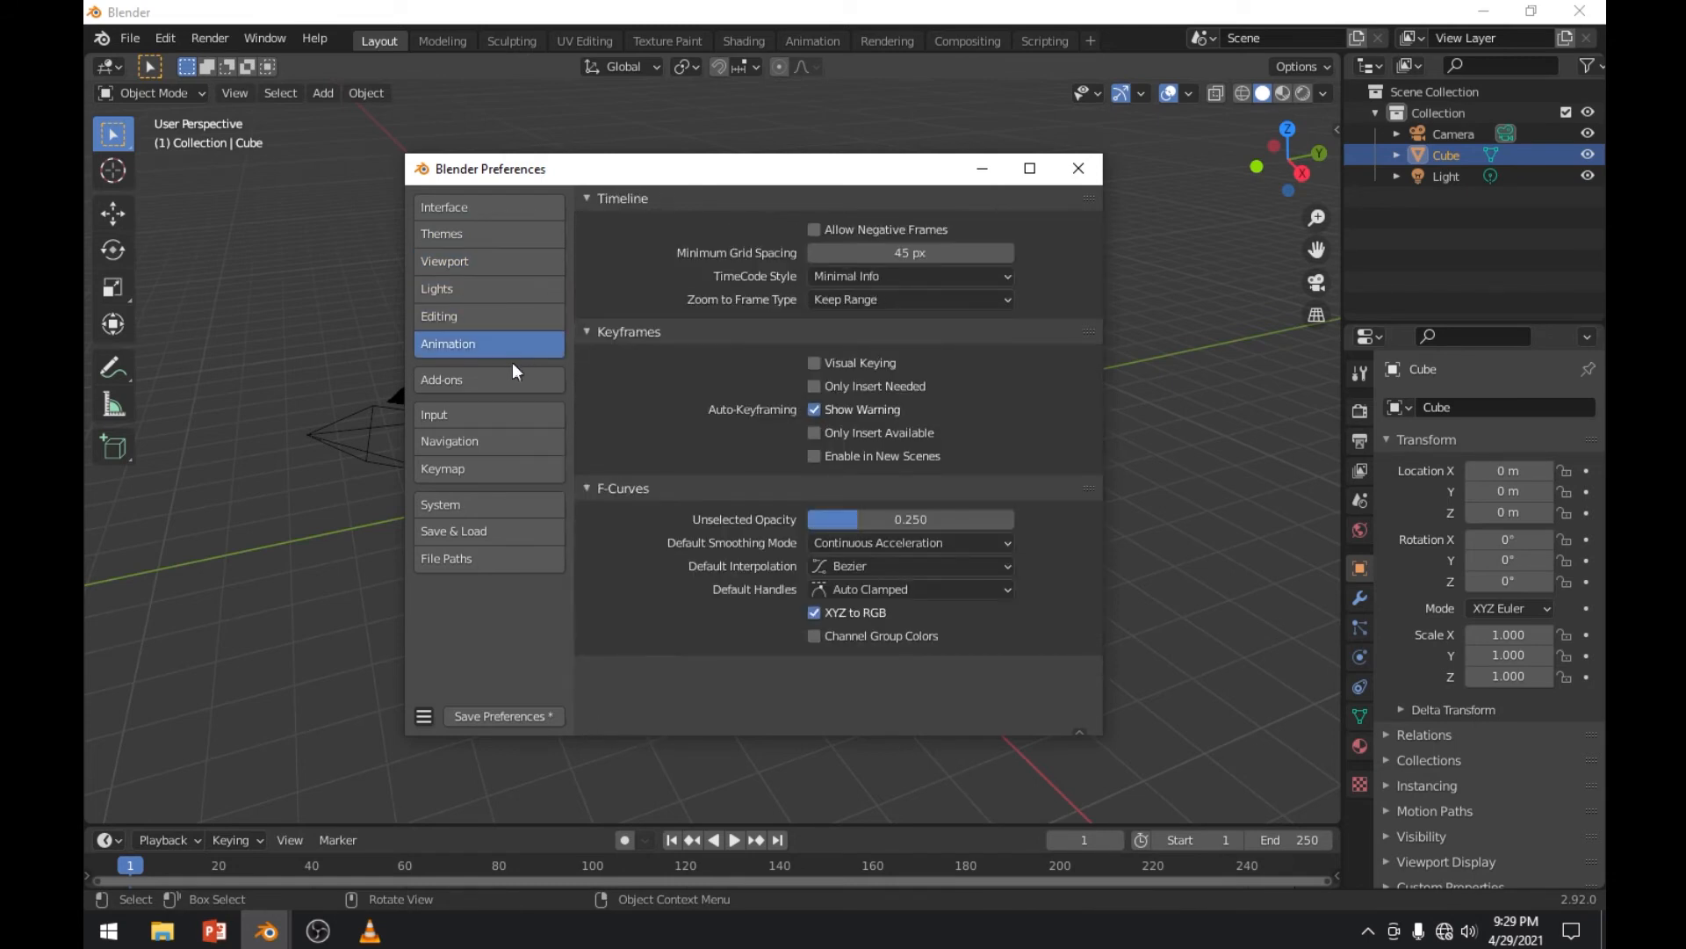
{"action": "left_click", "coordinate": [510, 411]}
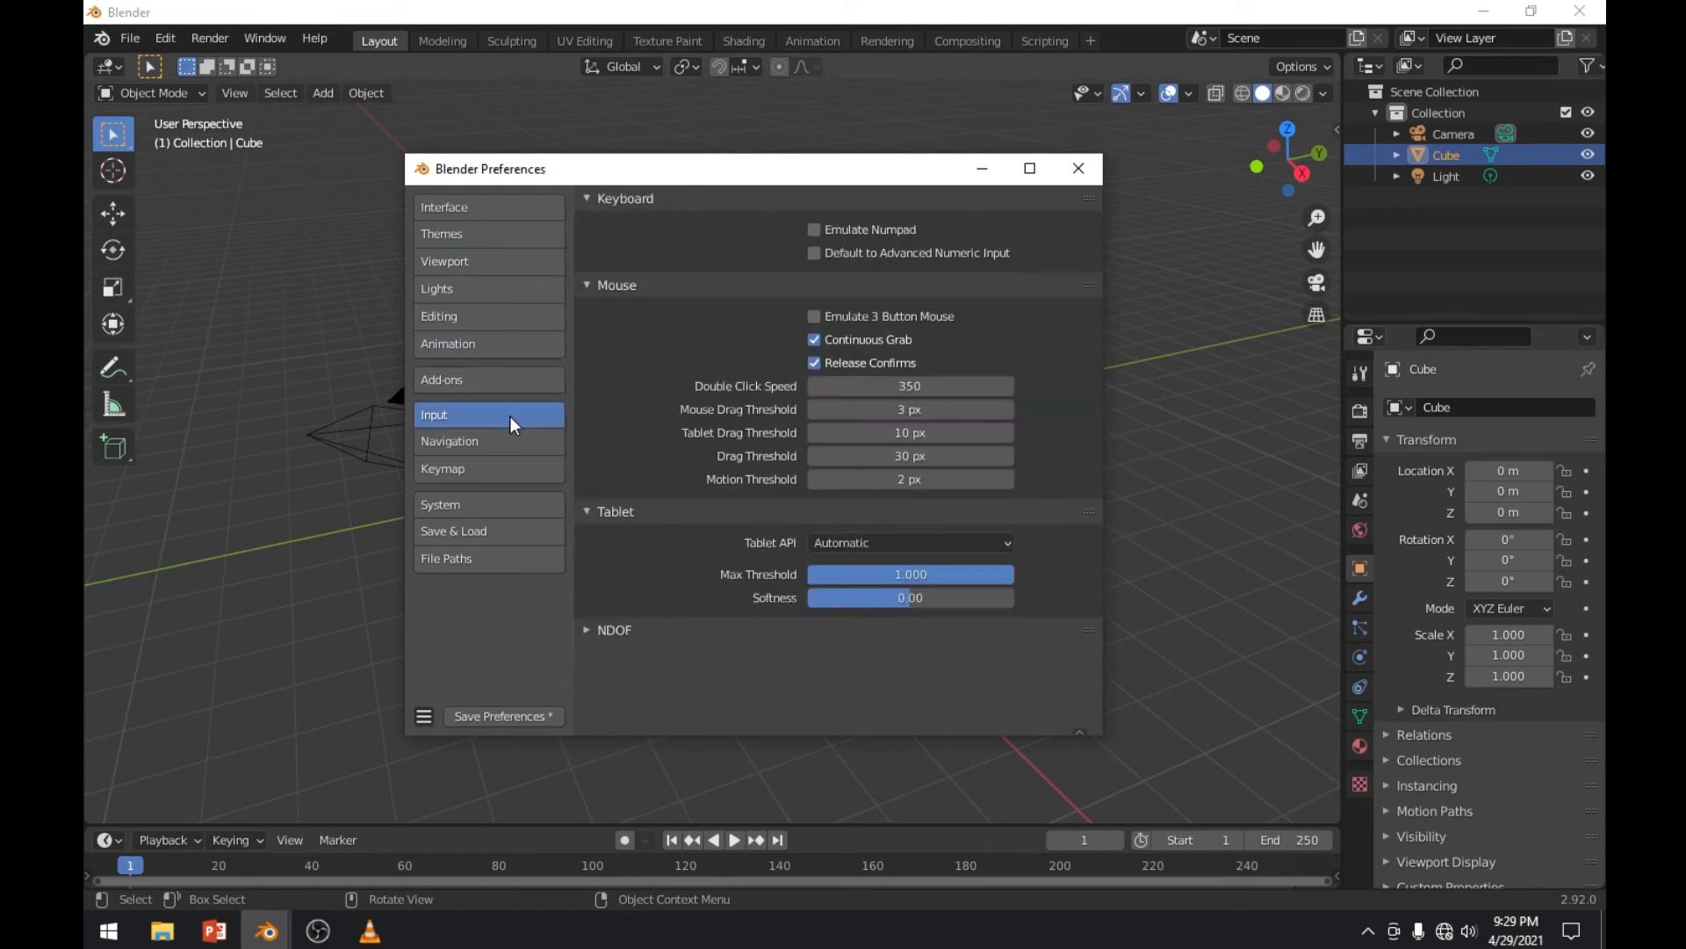
{"action": "left_click", "coordinate": [507, 441]}
{"action": "left_click", "coordinate": [508, 465]}
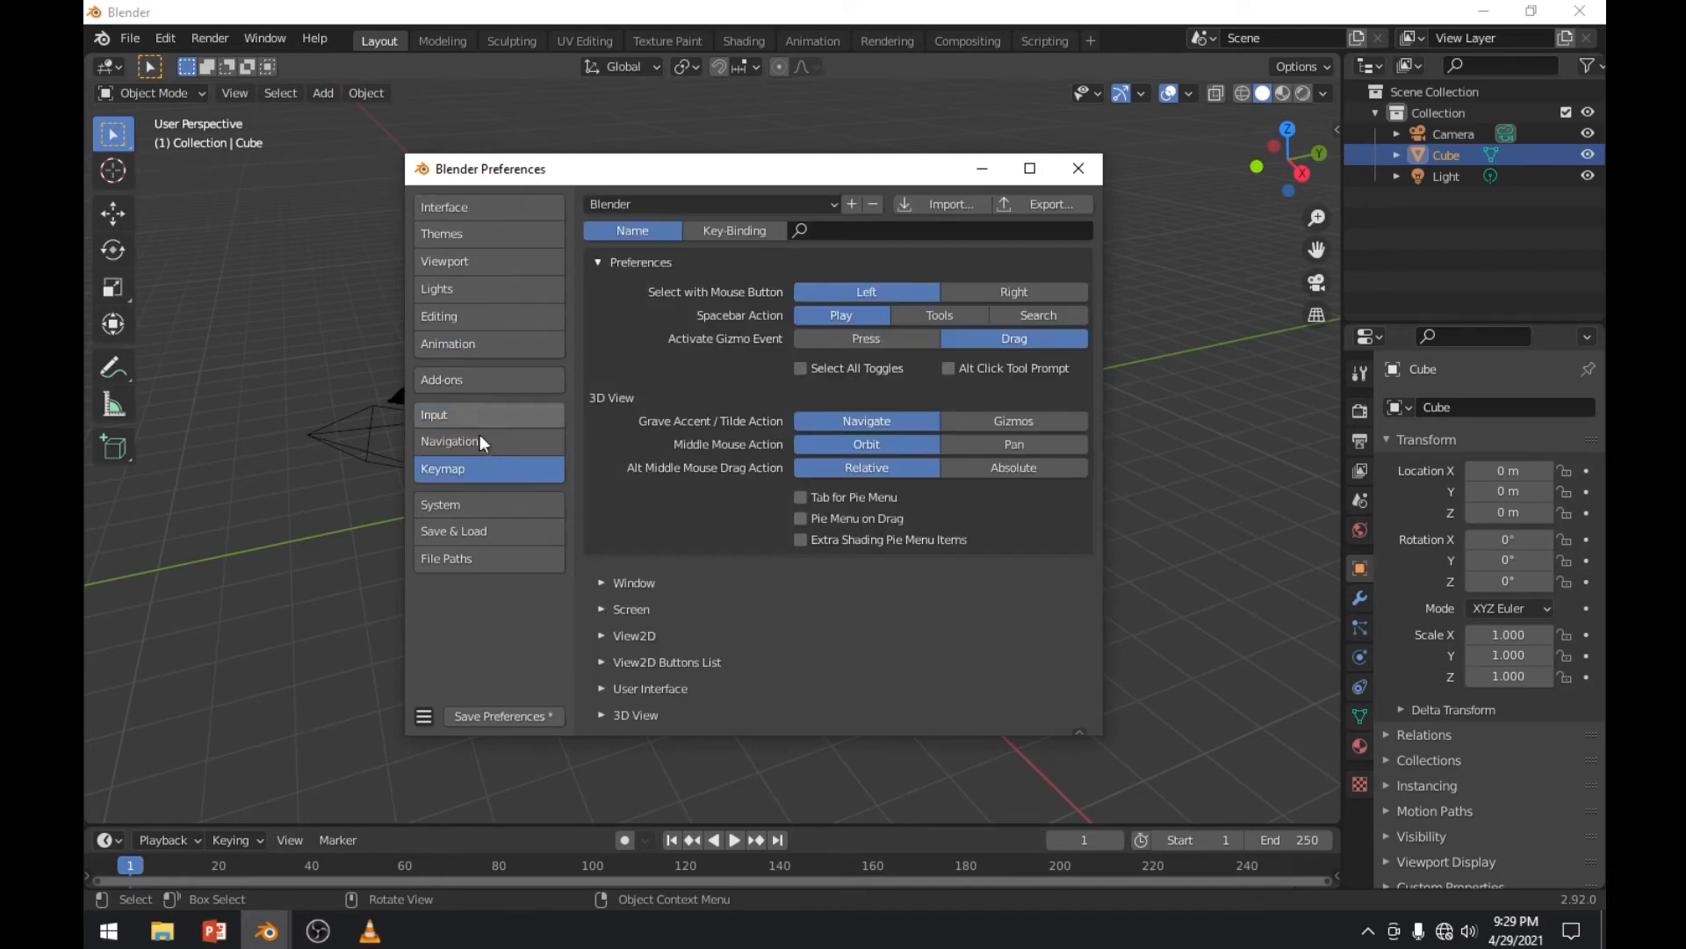
{"action": "left_click", "coordinate": [494, 497]}
{"action": "left_click", "coordinate": [470, 211]}
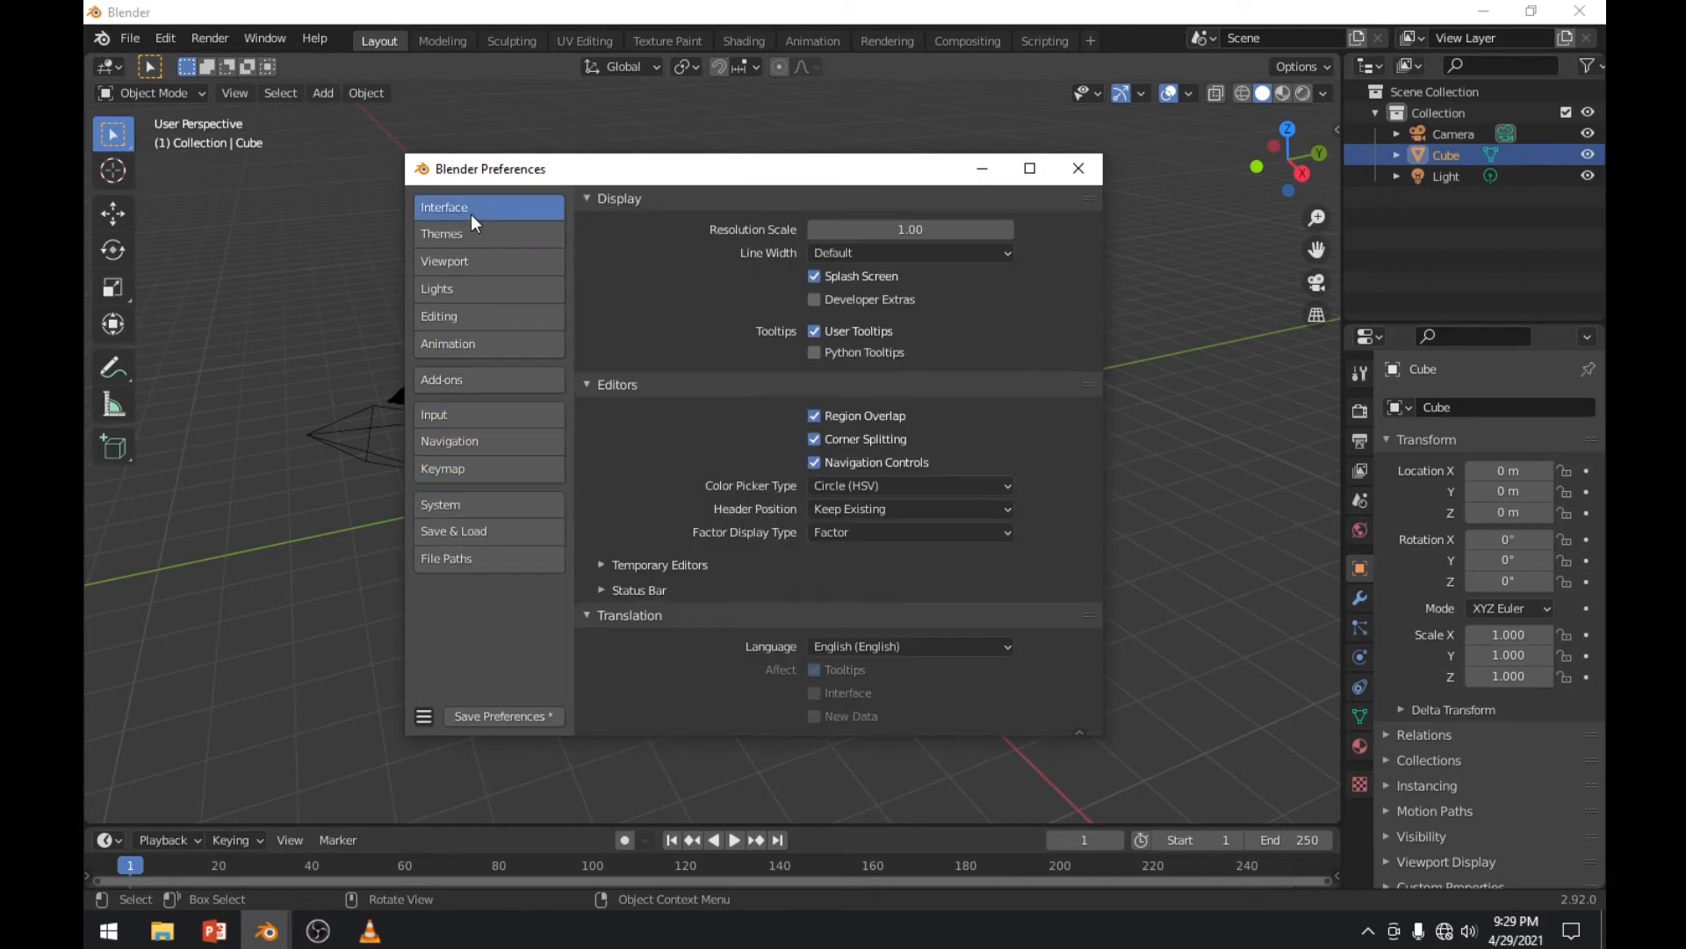
{"action": "left_click", "coordinate": [1078, 169]}
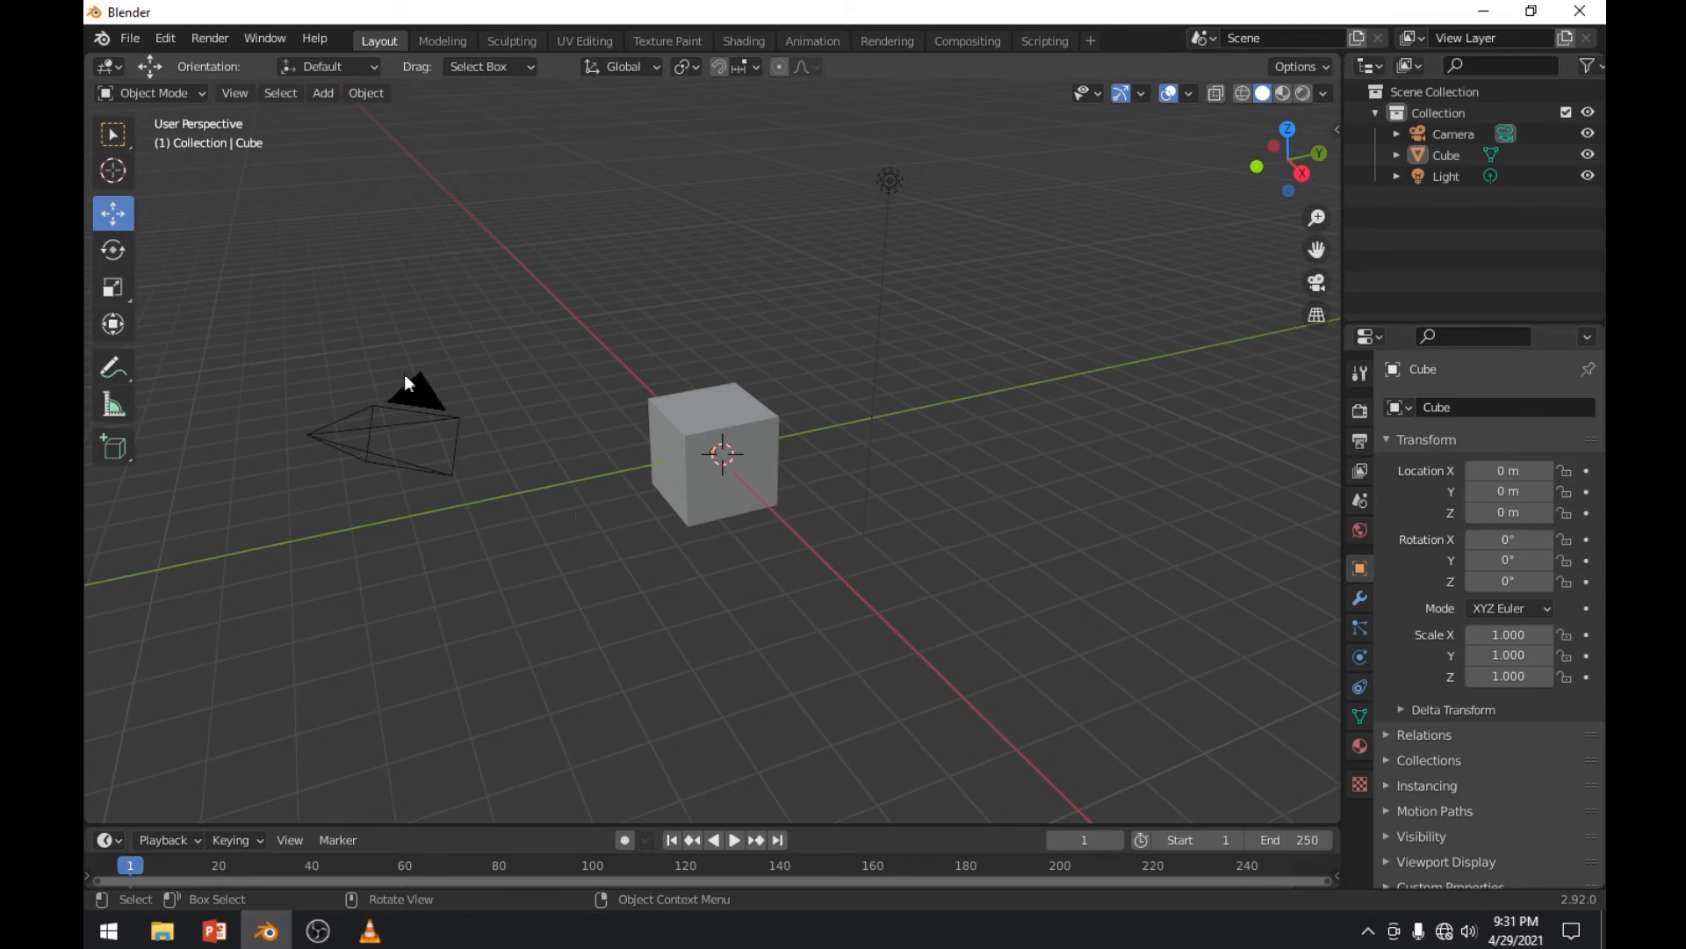
Activate the Select Box tool and practise selecting the cube, camera and light in turn, finishing with the cube
{"action": "left_click", "coordinate": [119, 136]}
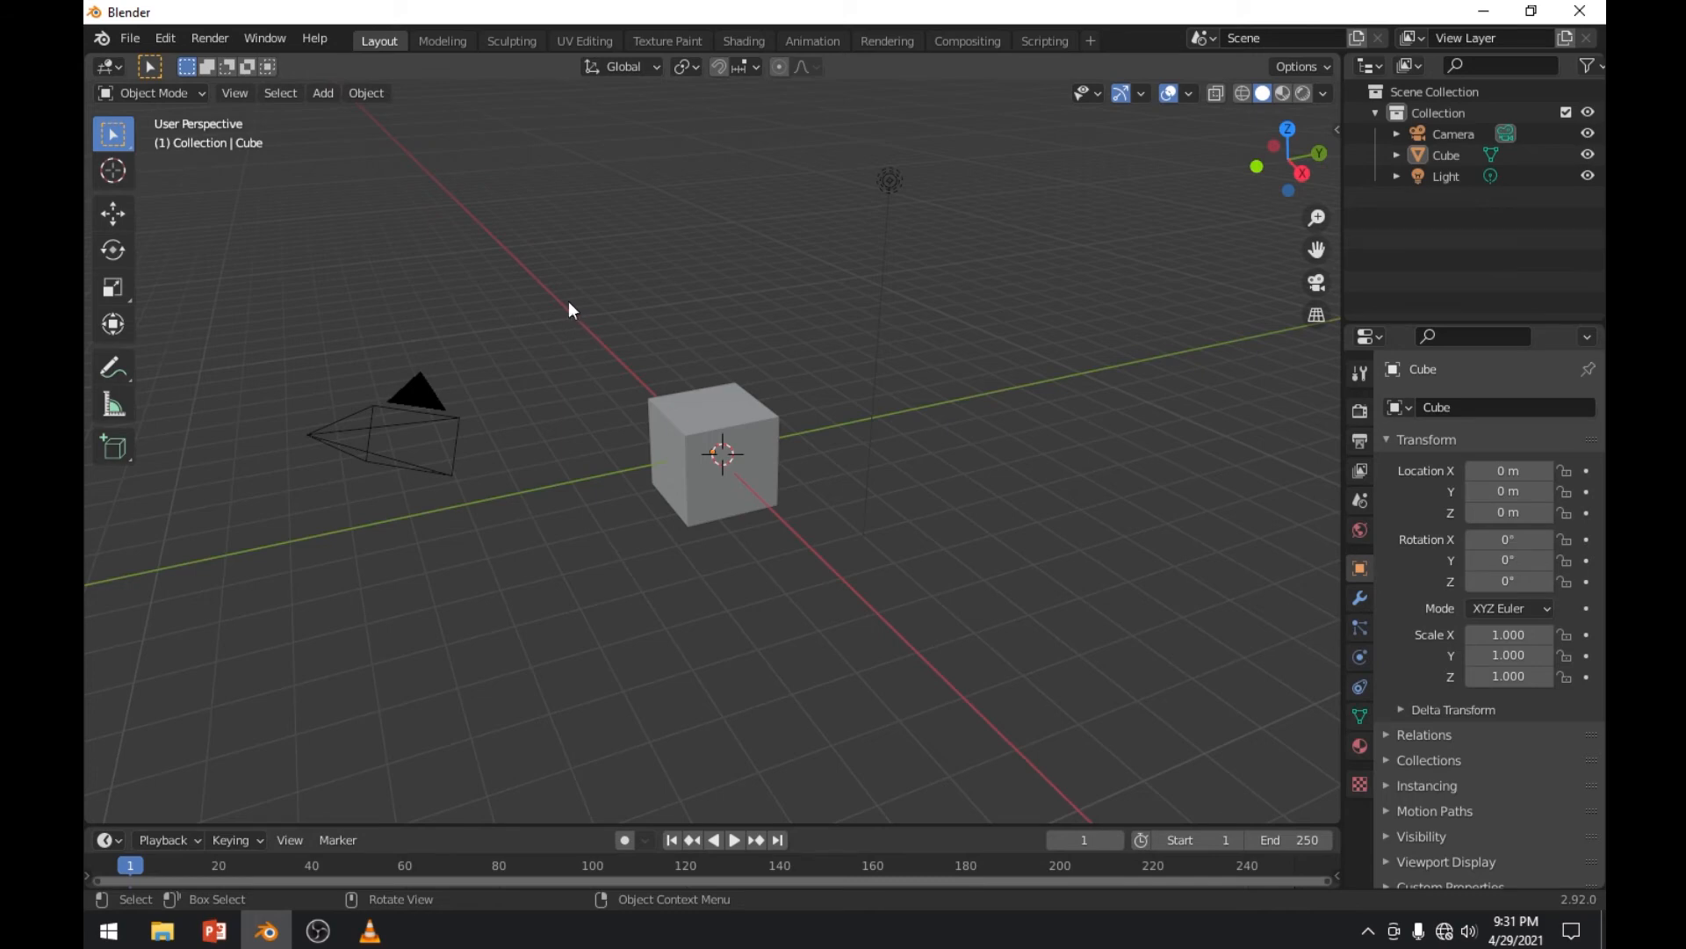
{"action": "left_click", "coordinate": [723, 403]}
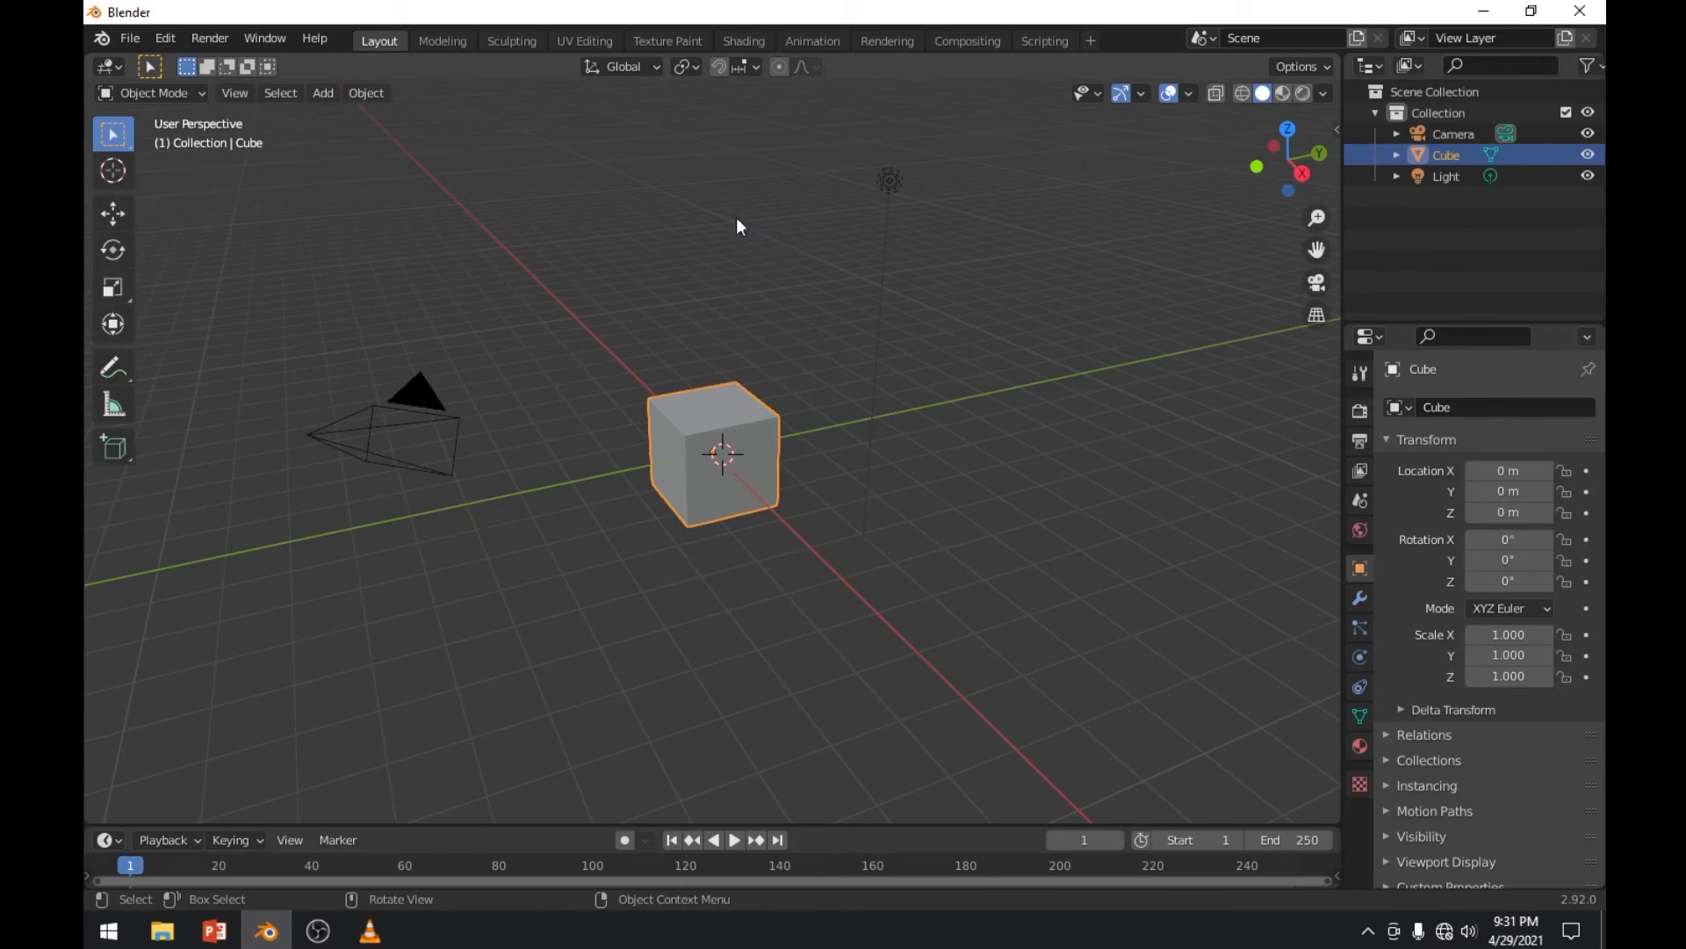
{"action": "left_click", "coordinate": [423, 392]}
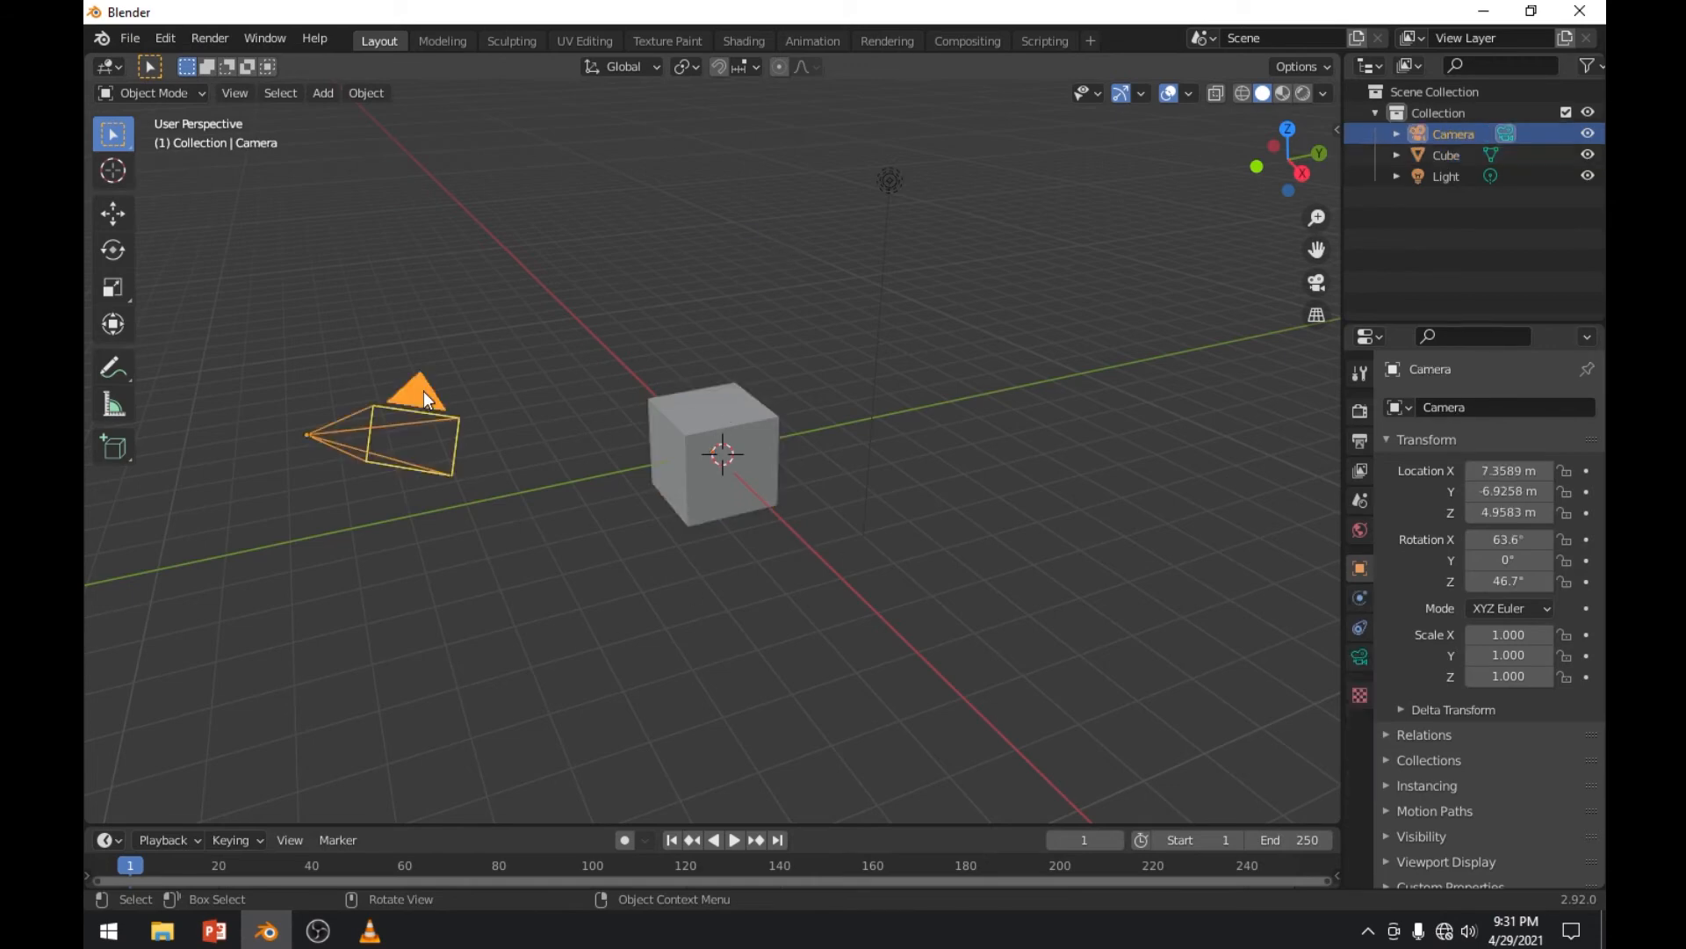
{"action": "left_click", "coordinate": [713, 413]}
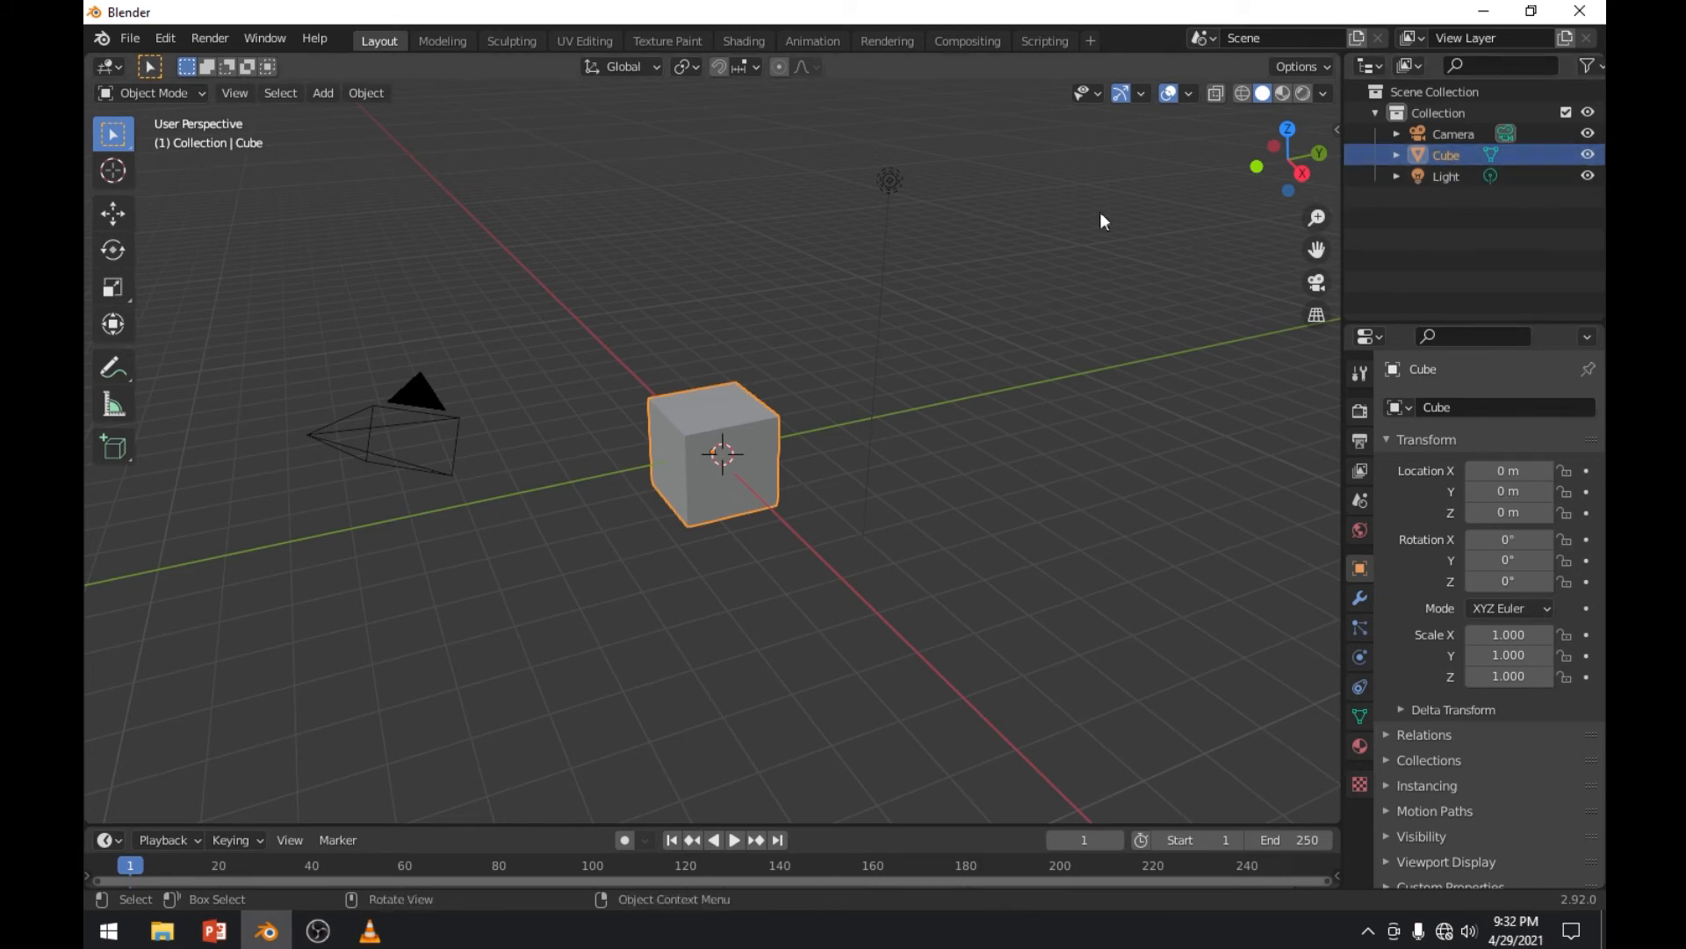
{"action": "left_click", "coordinate": [889, 183]}
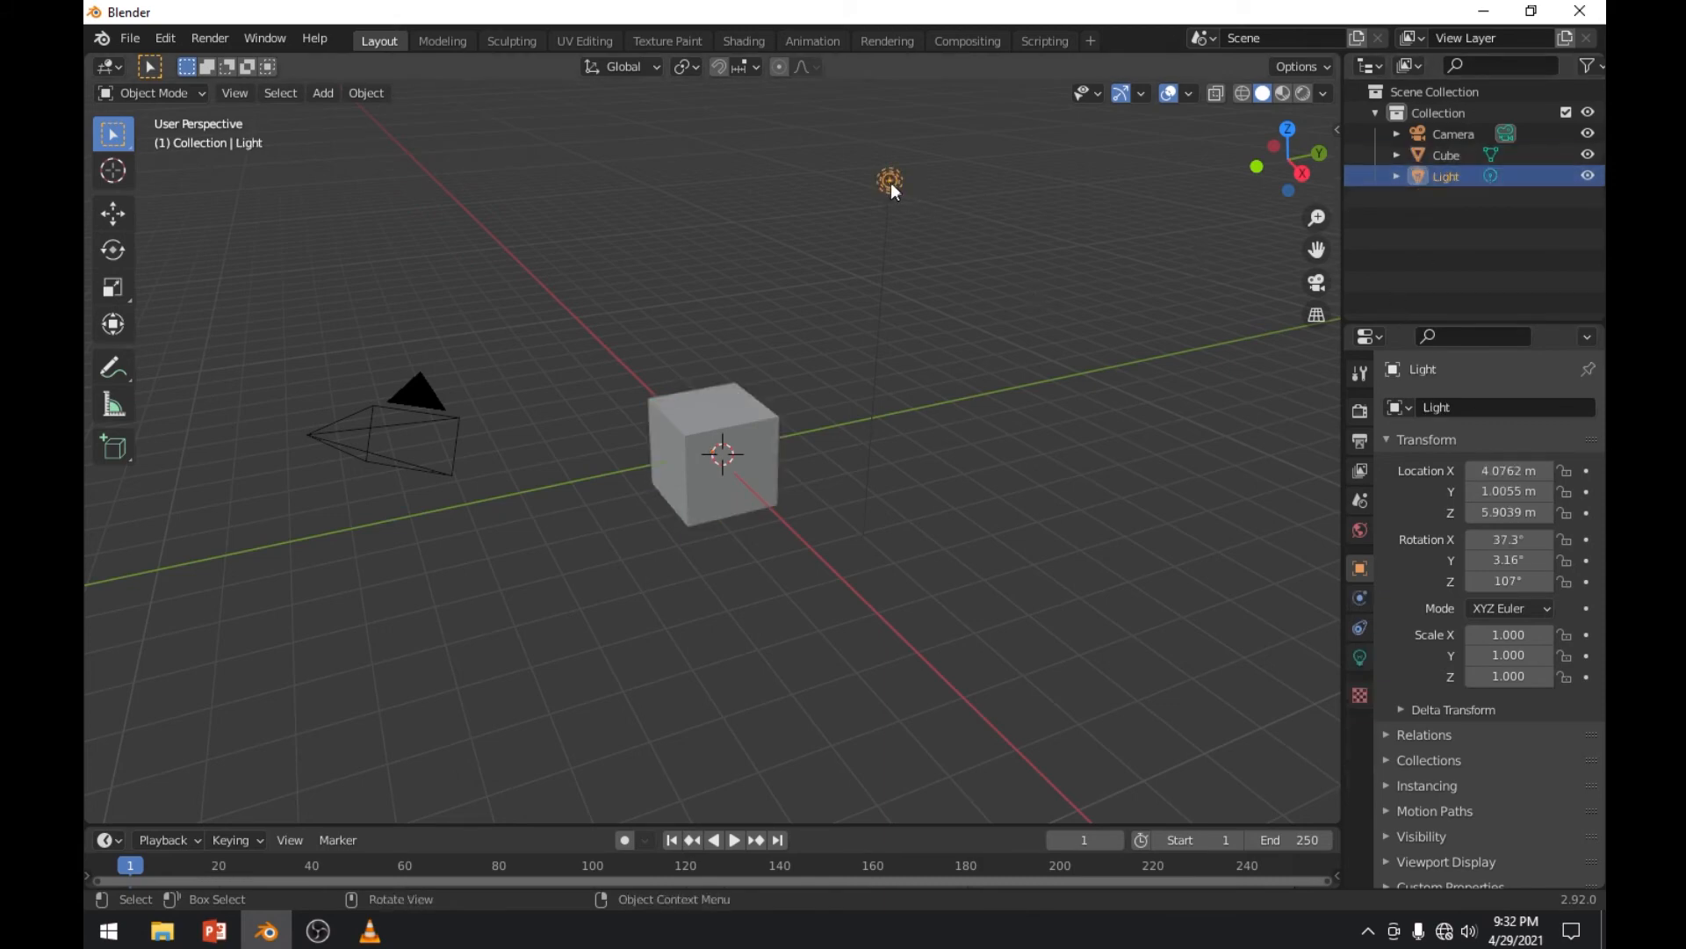
{"action": "left_click", "coordinate": [418, 397]}
{"action": "left_click", "coordinate": [761, 418]}
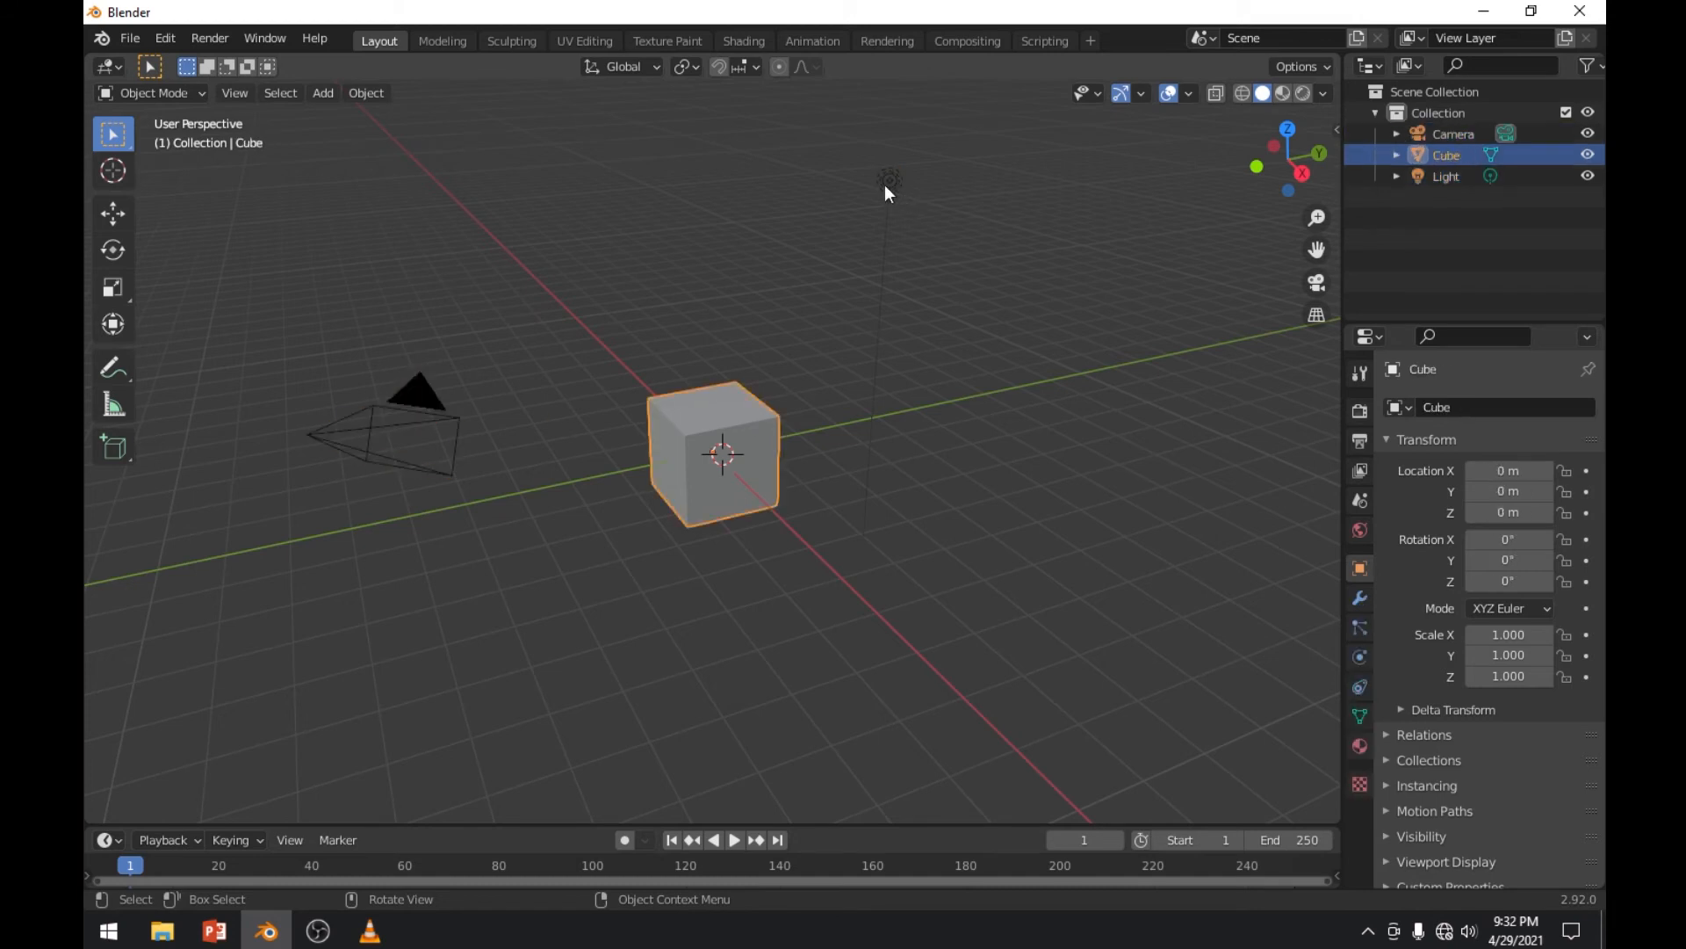
{"action": "left_click", "coordinate": [885, 186]}
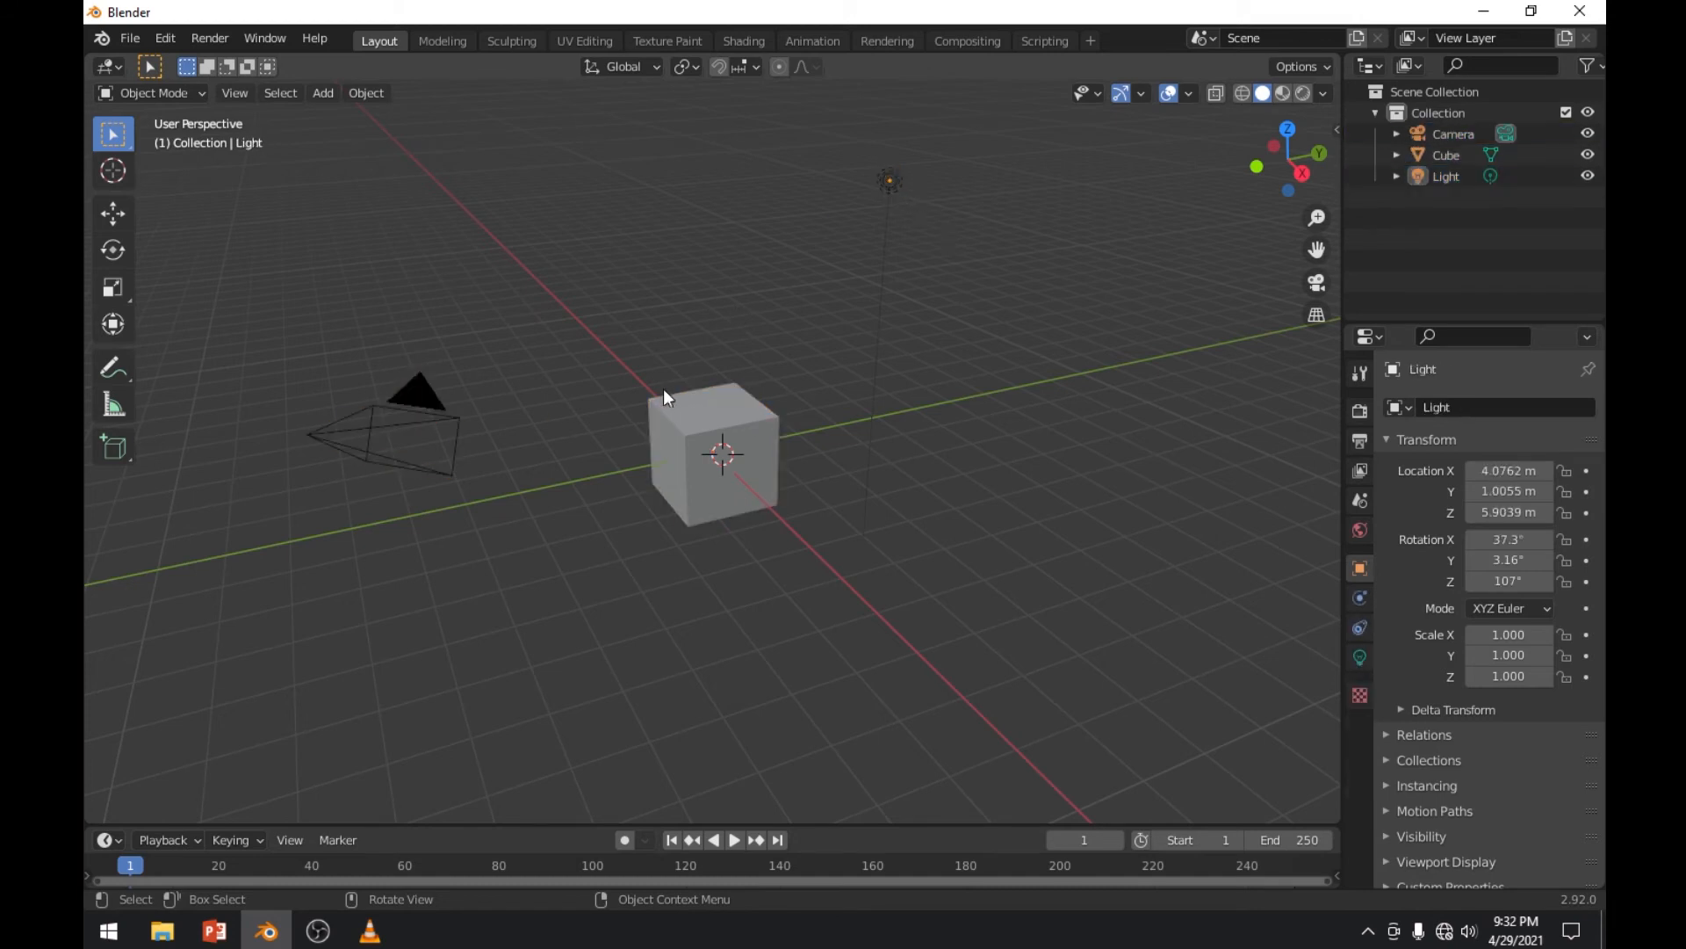
{"action": "left_click", "coordinate": [704, 411]}
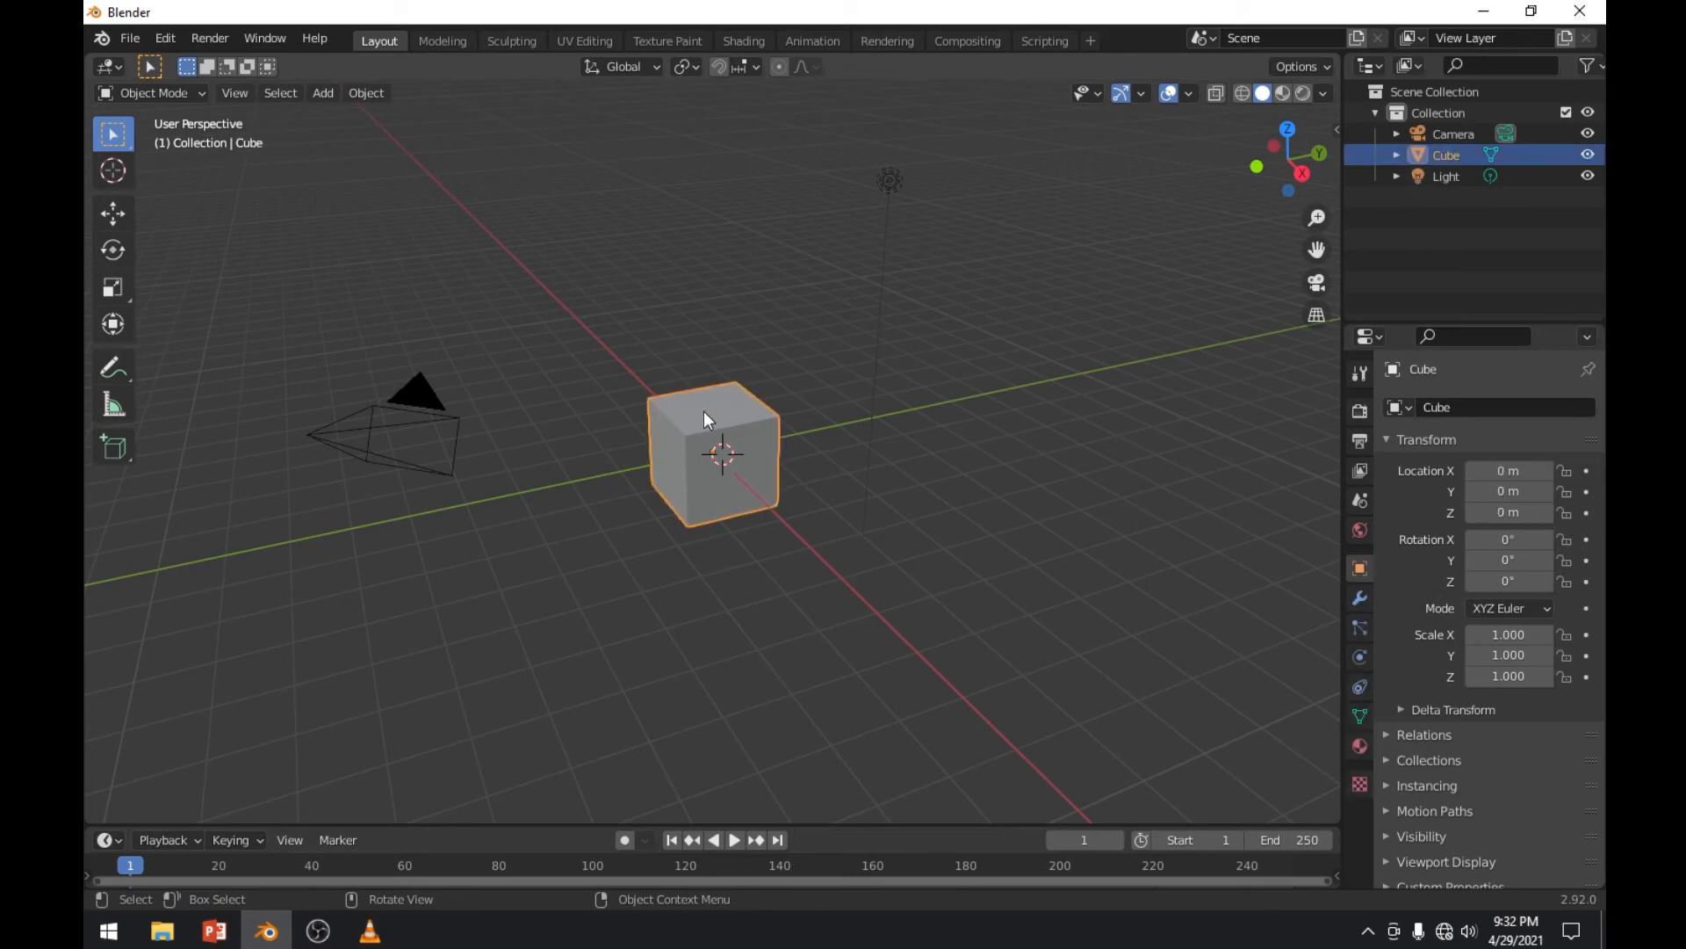
Clear the selection, box-select the cube, deselect it, and pick the cube directly again
{"action": "left_click", "coordinate": [678, 336]}
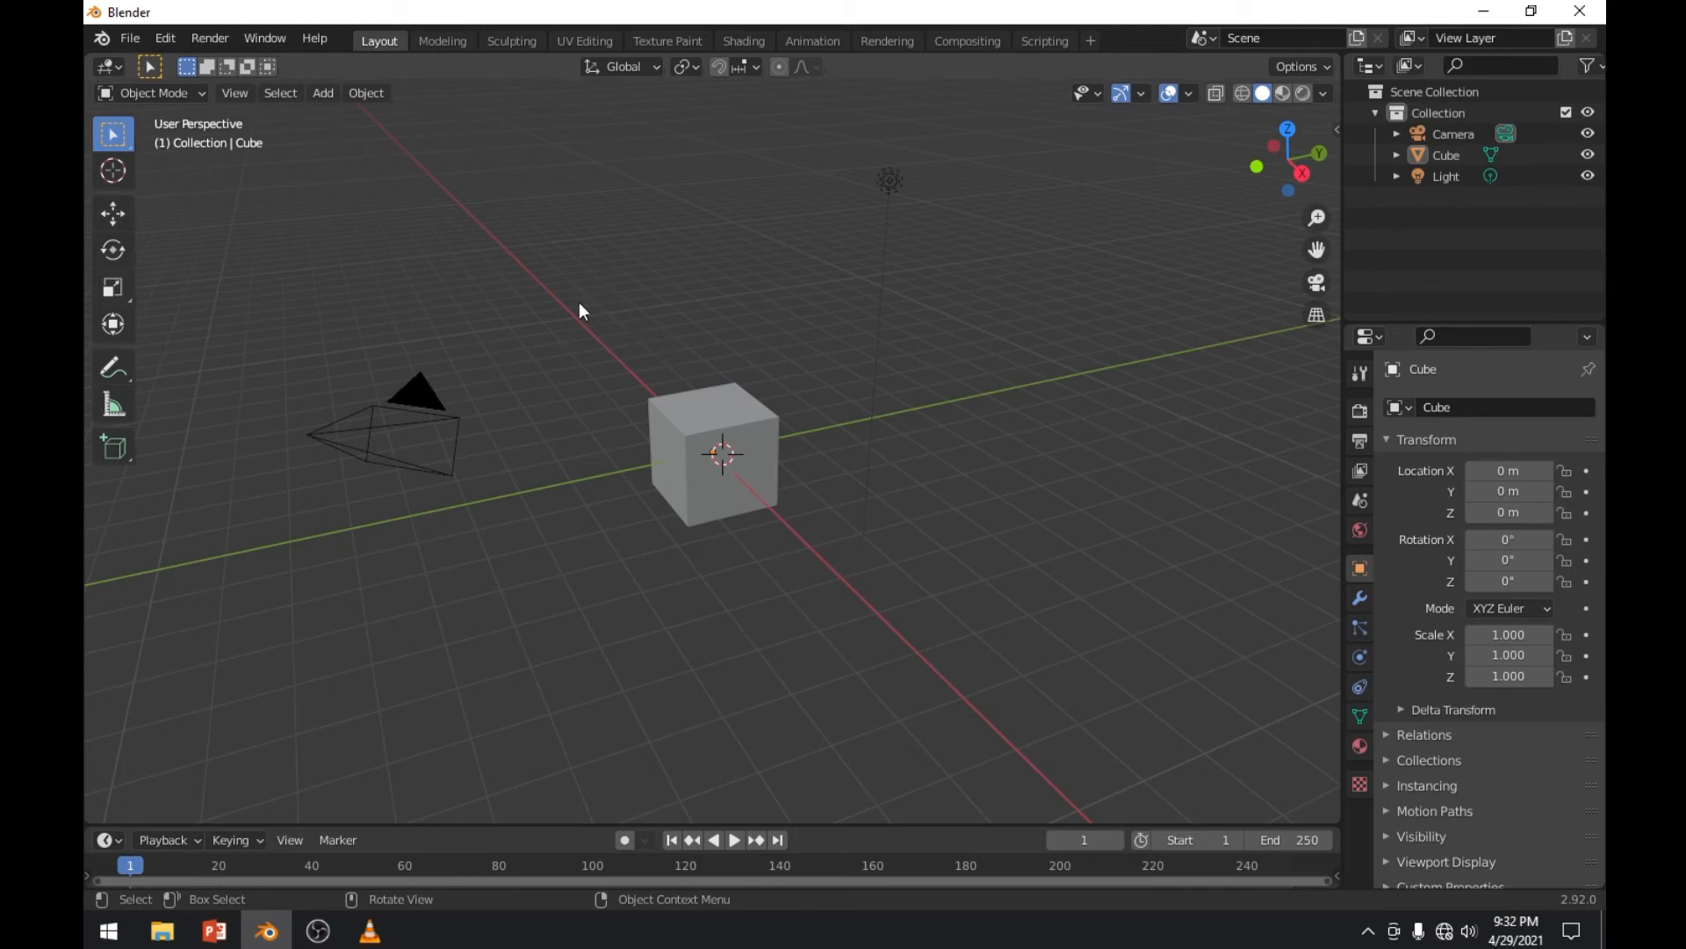
{"action": "left_click_drag", "start_coordinate": [573, 274], "coordinate": [705, 618]}
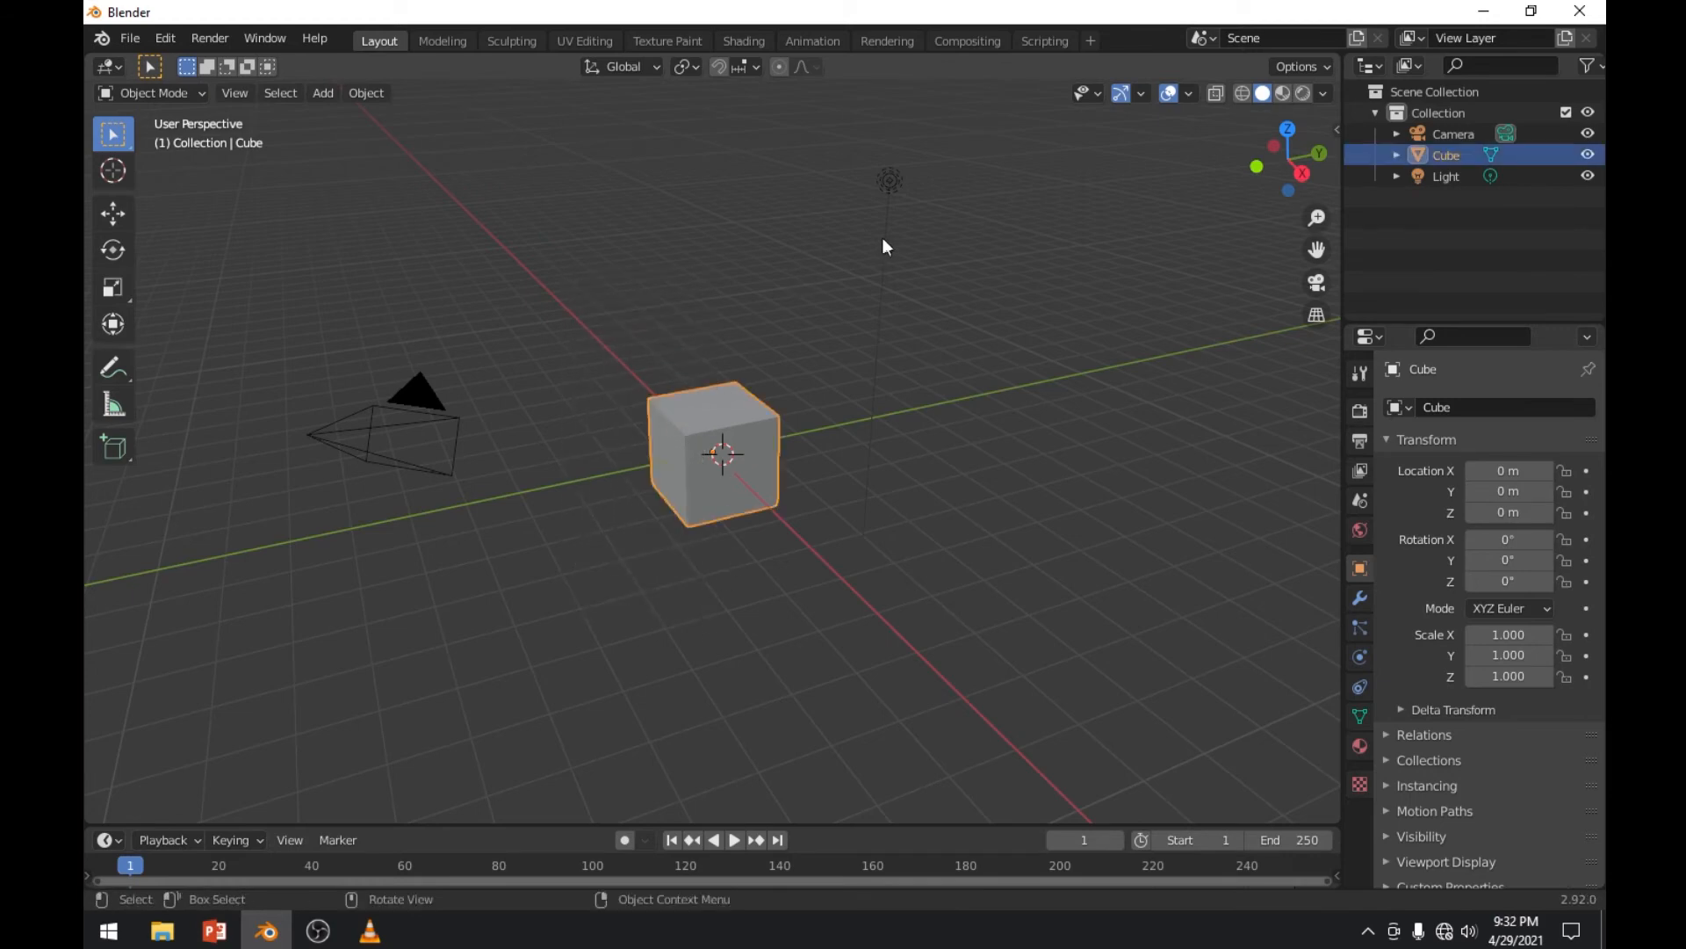
{"action": "left_click", "coordinate": [752, 267]}
{"action": "left_click", "coordinate": [725, 395]}
Move the cube with the Move tool to about X 1.71 m, Y -0.77 m, Z 1.78 m, and reselect it after selecting the light
{"action": "left_click", "coordinate": [128, 222]}
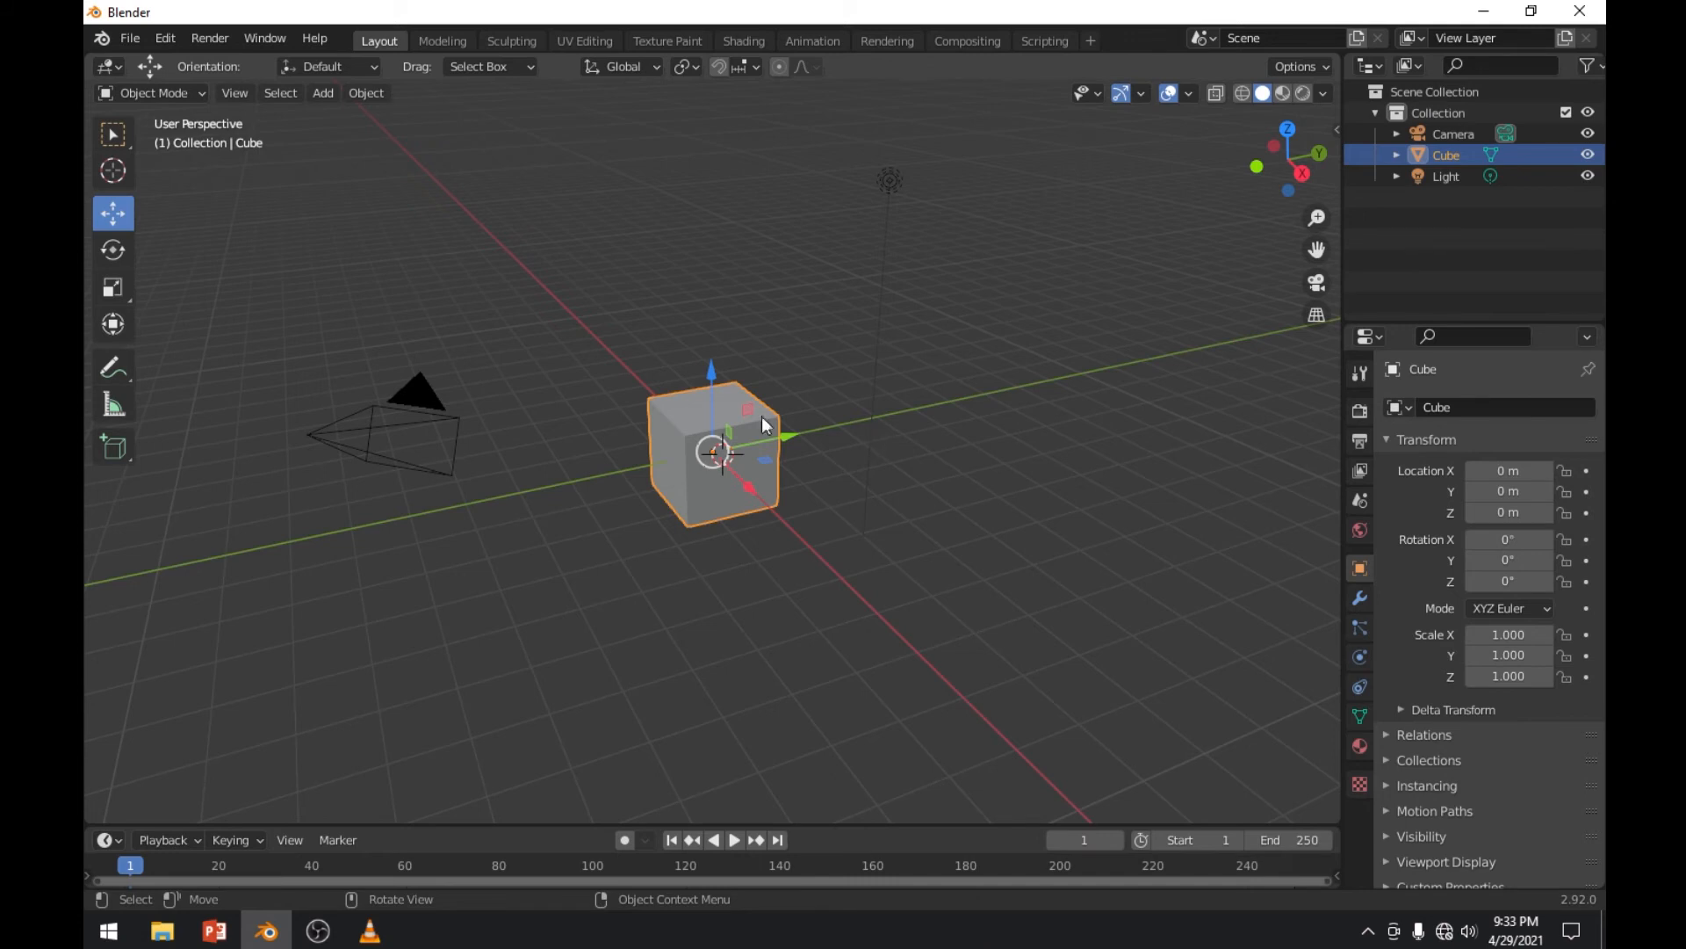
{"action": "left_click_drag", "start_coordinate": [709, 376], "coordinate": [718, 335]}
{"action": "left_click_drag", "start_coordinate": [783, 409], "coordinate": [760, 498]}
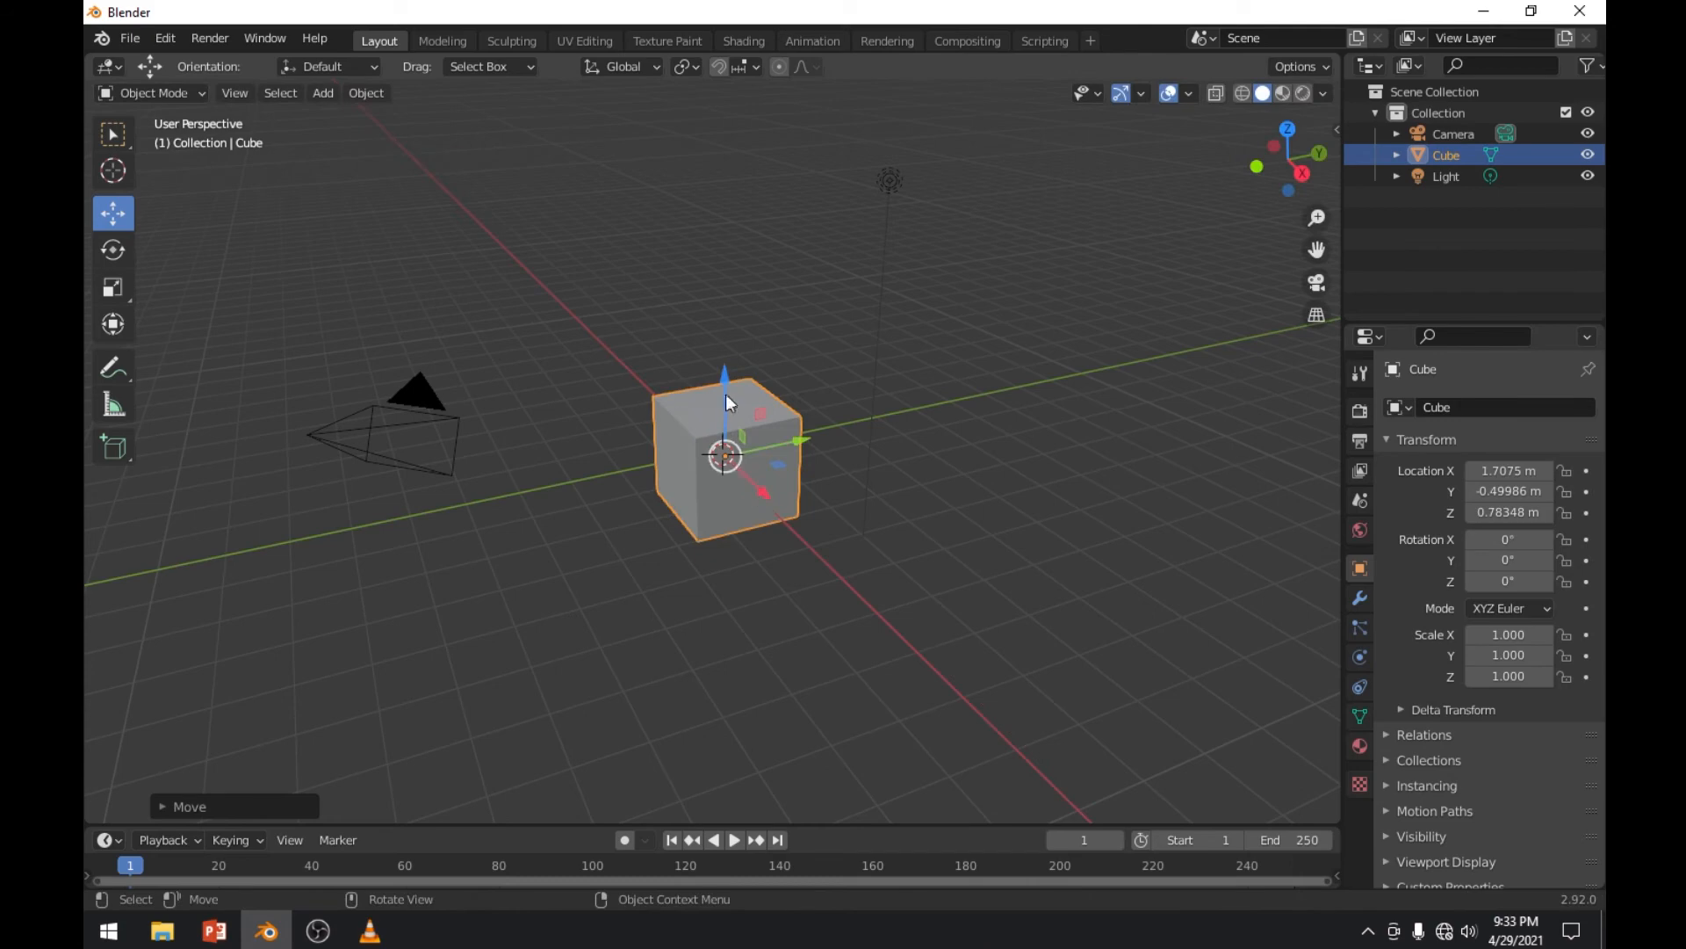
{"action": "left_click_drag", "start_coordinate": [725, 391], "coordinate": [773, 398]}
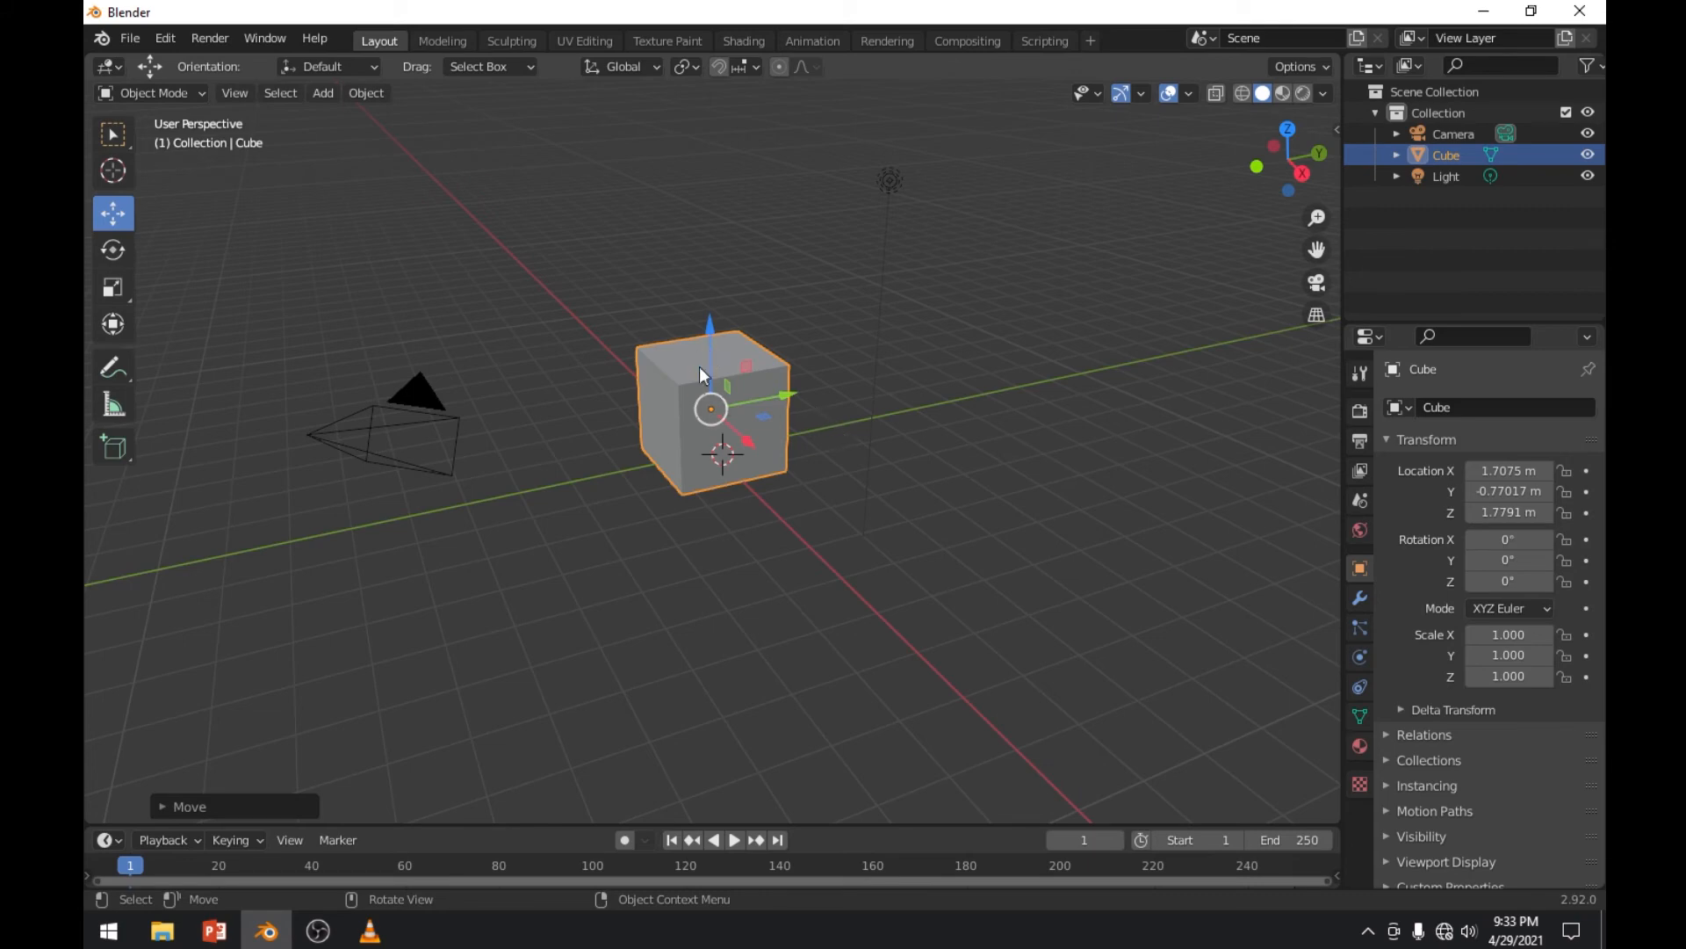
{"action": "left_click", "coordinate": [862, 390]}
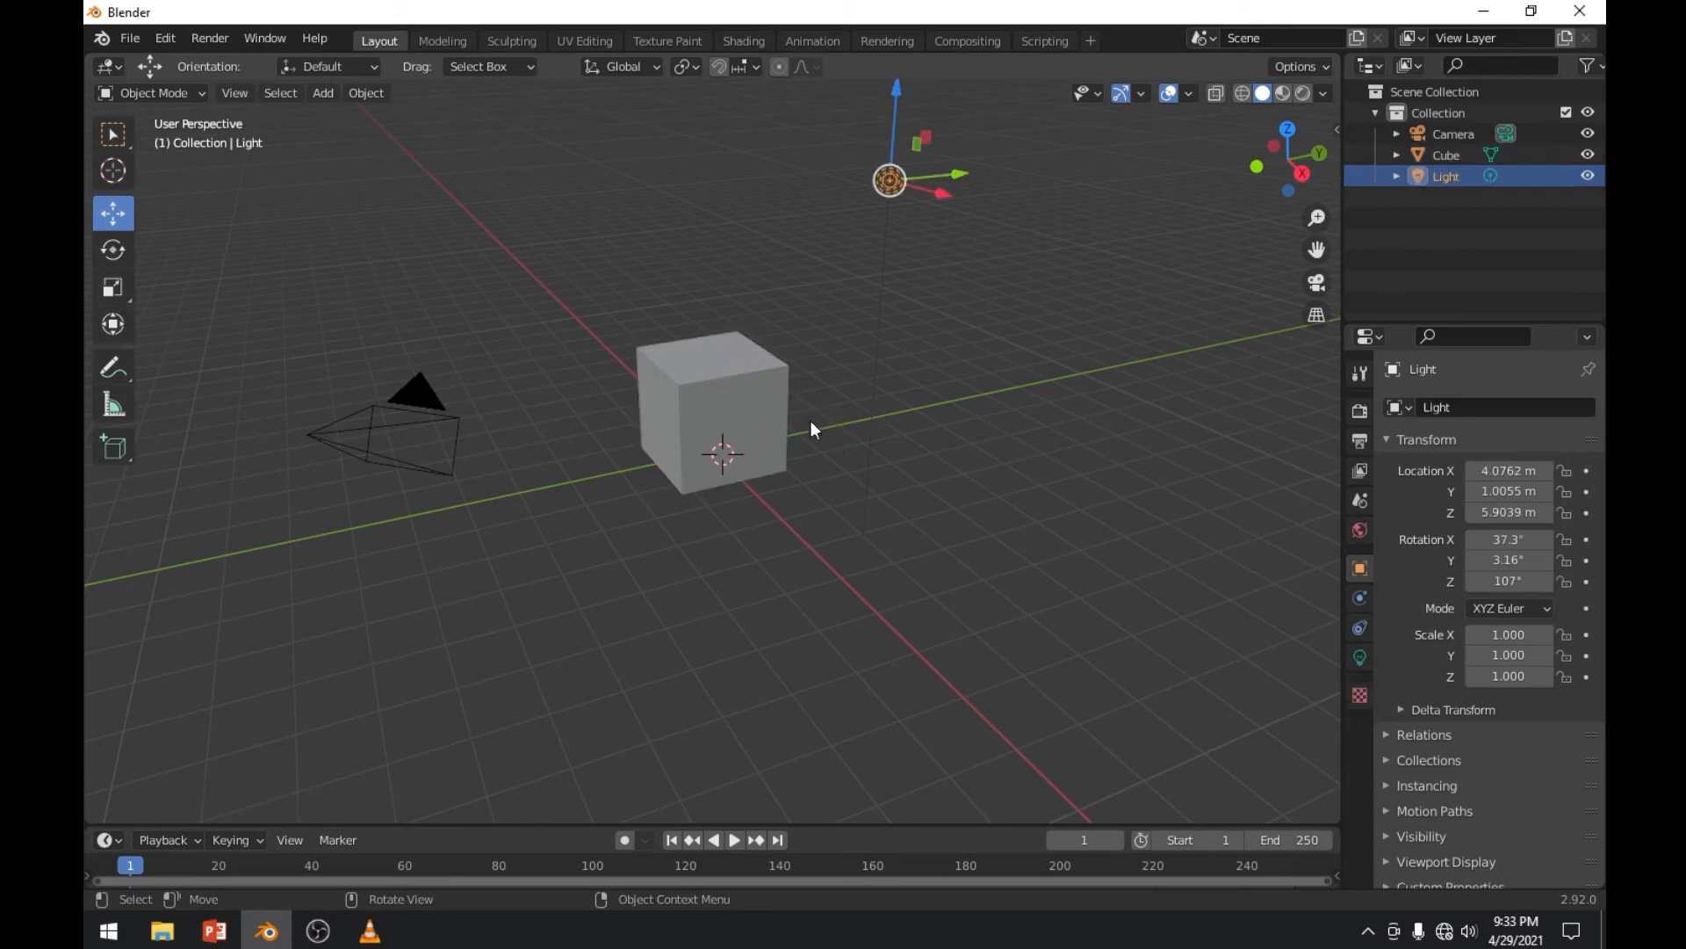
{"action": "left_click", "coordinate": [752, 422]}
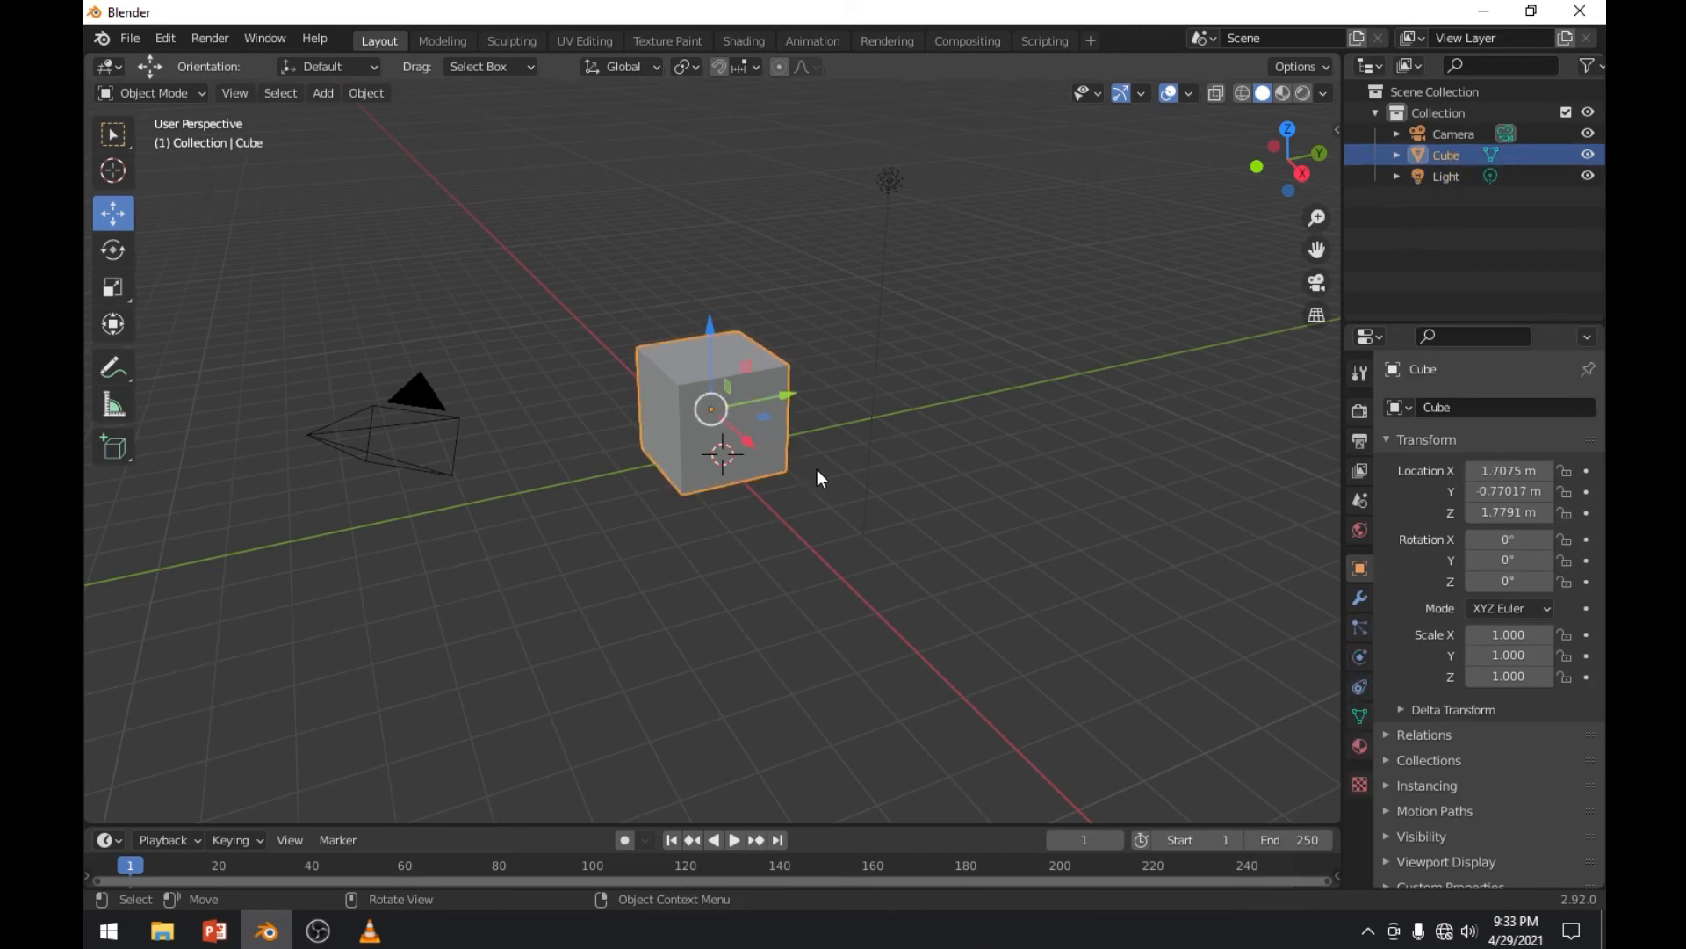
Examine the cube from different angles and distances by orbiting and zooming the viewport, including with the navigation gizmos
{"action": "mouse_move", "coordinate": [817, 469]}
{"action": "middle_mouse_down"}
{"action": "mouse_move", "coordinate": [830, 455]}
{"action": "mouse_move", "coordinate": [829, 473]}
{"action": "middle_mouse_up"}
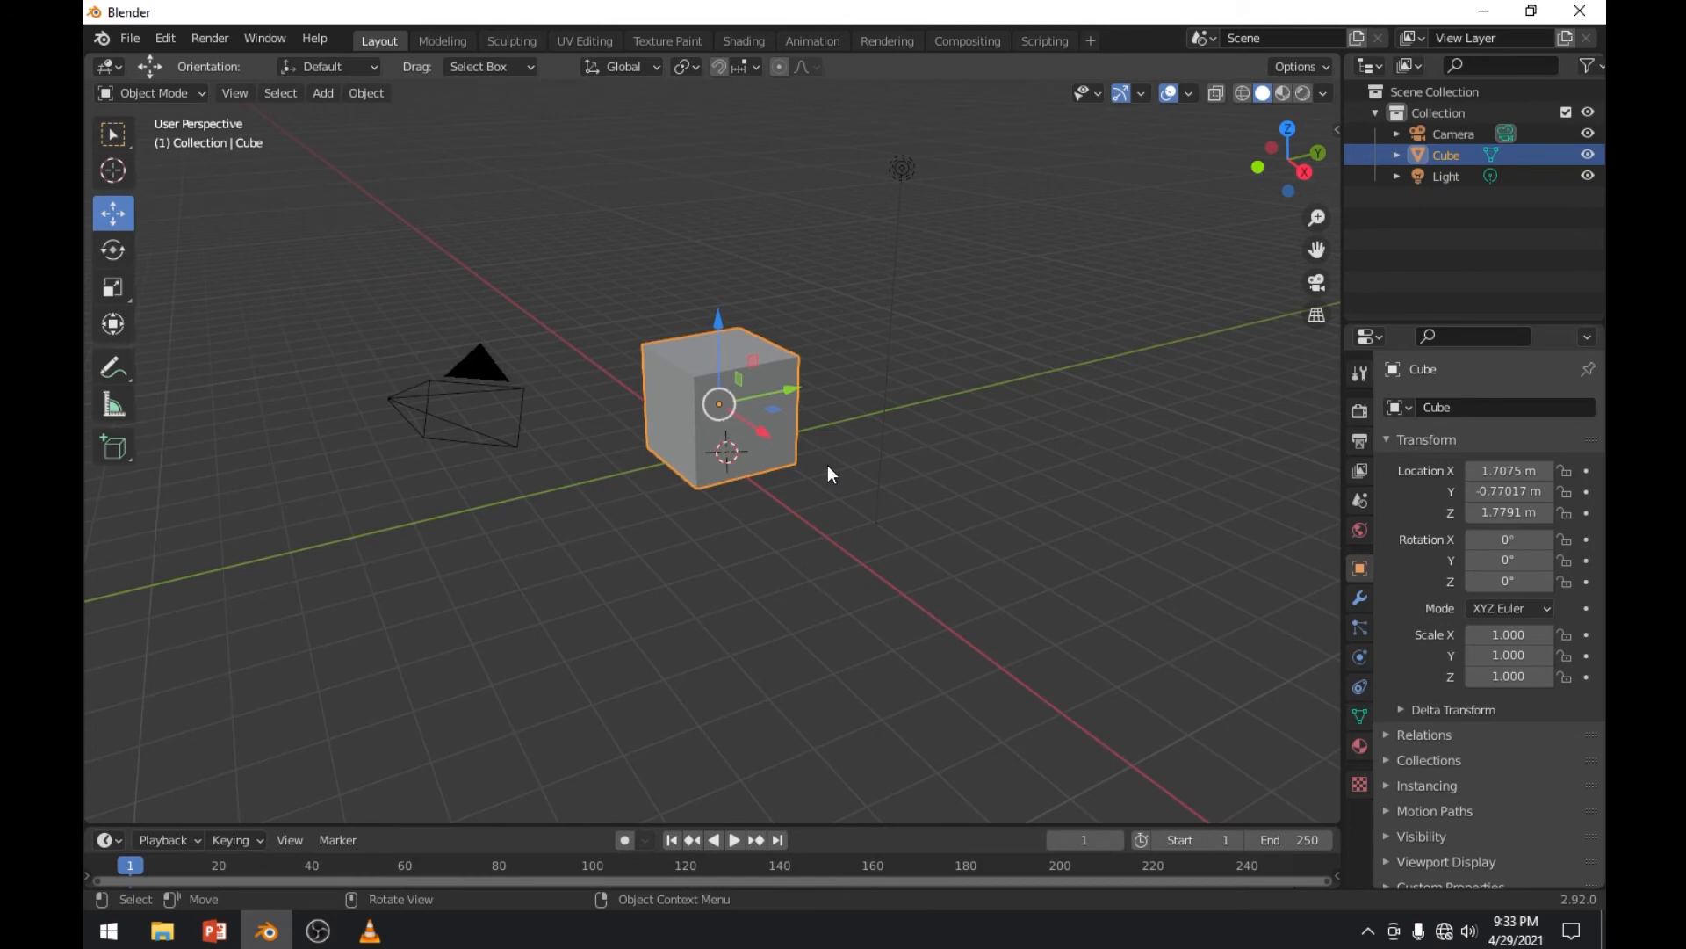
{"action": "middle_click_drag", "start_coordinate": [828, 467], "coordinate": [713, 451]}
{"action": "scroll", "coordinate": [740, 434], "scroll_direction": "up", "scroll_amount": 5}
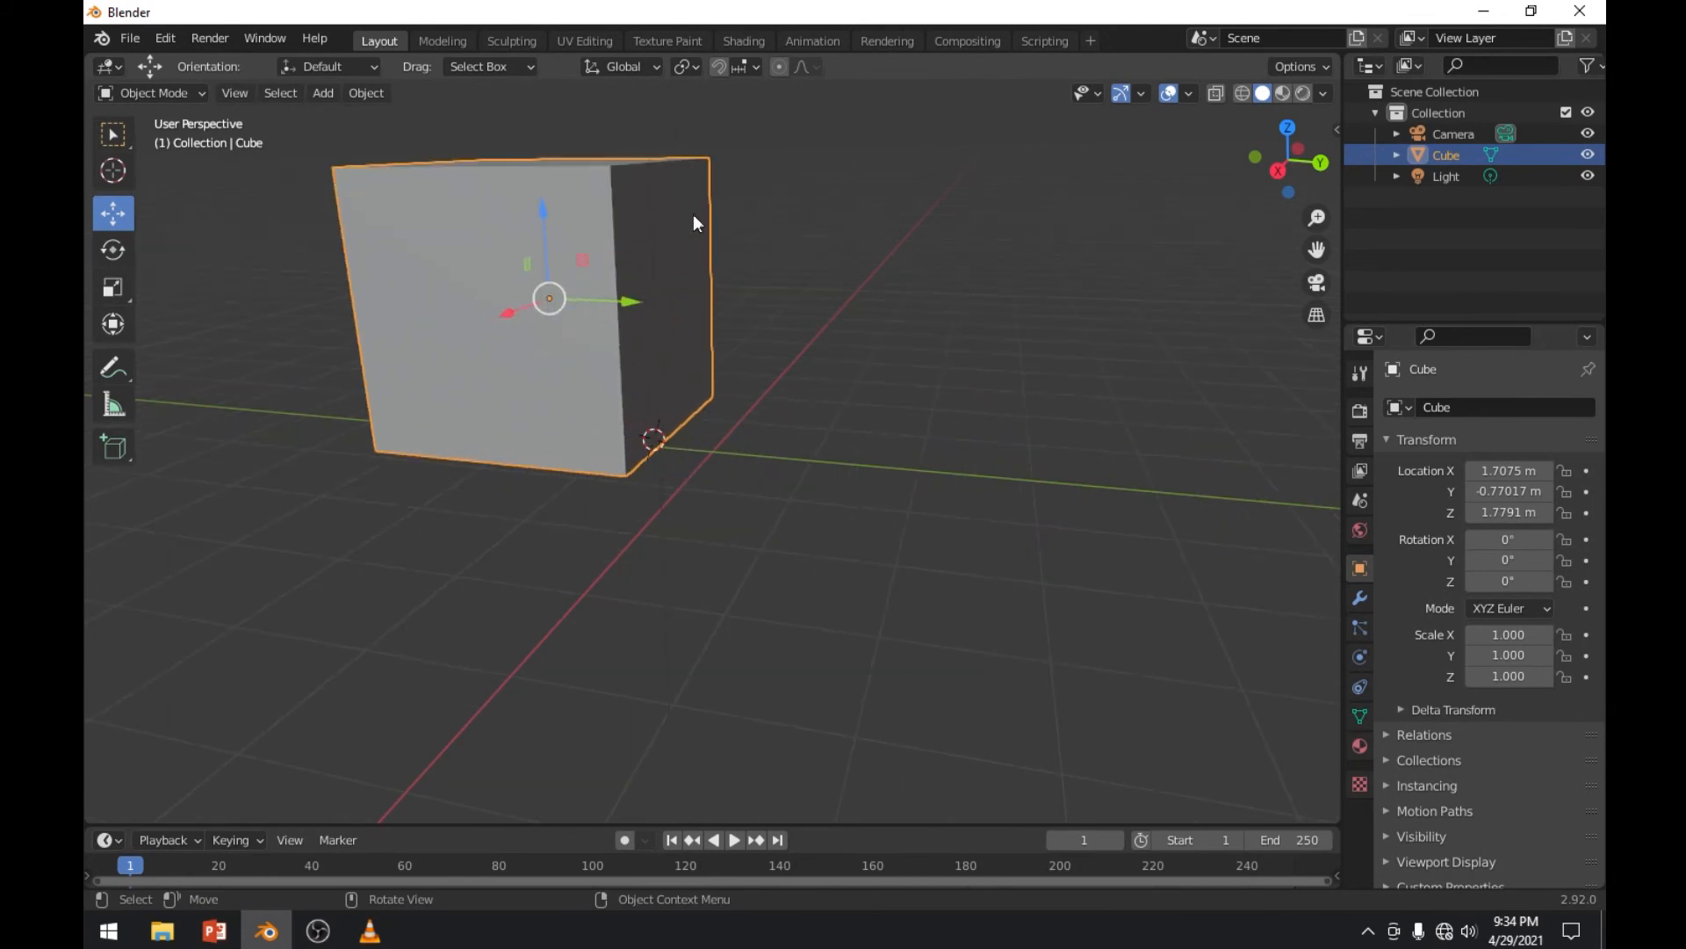
{"action": "scroll", "coordinate": [702, 223], "scroll_direction": "down", "scroll_amount": 5}
{"action": "scroll", "coordinate": [704, 230], "scroll_direction": "up", "scroll_amount": 5}
{"action": "scroll", "coordinate": [704, 238], "scroll_direction": "down", "scroll_amount": 5}
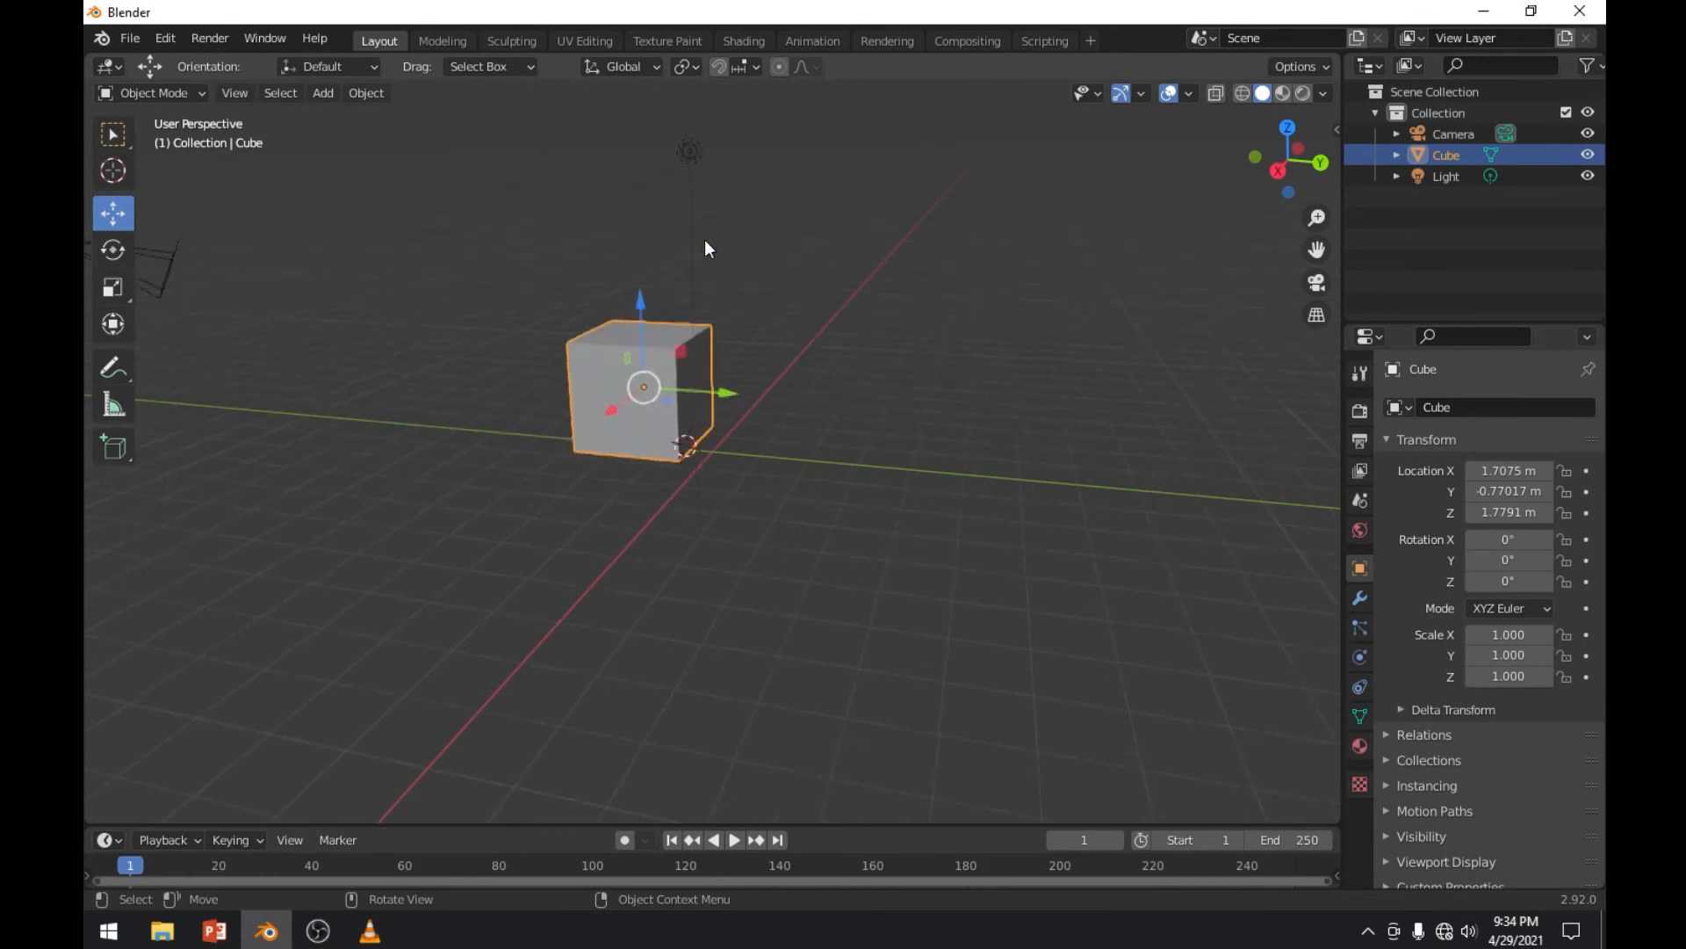
{"action": "scroll", "coordinate": [704, 240], "scroll_direction": "up", "scroll_amount": 4}
{"action": "scroll", "coordinate": [705, 241], "scroll_direction": "down", "scroll_amount": 2}
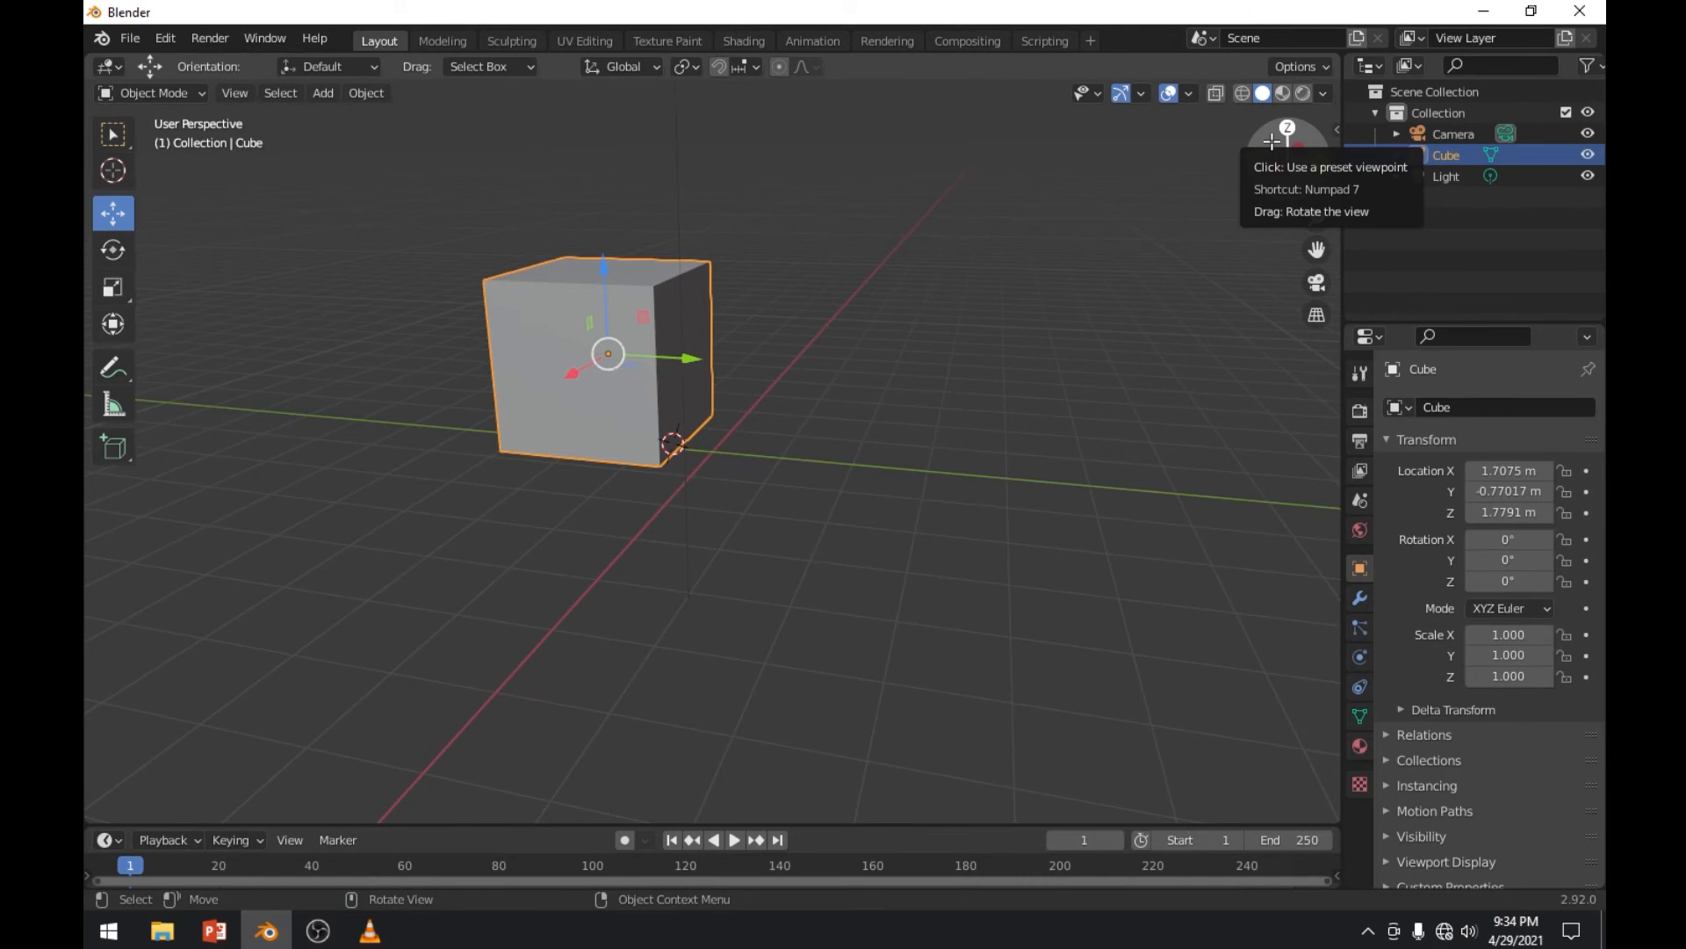
{"action": "left_click_drag", "start_coordinate": [1272, 141], "coordinate": [1161, 167]}
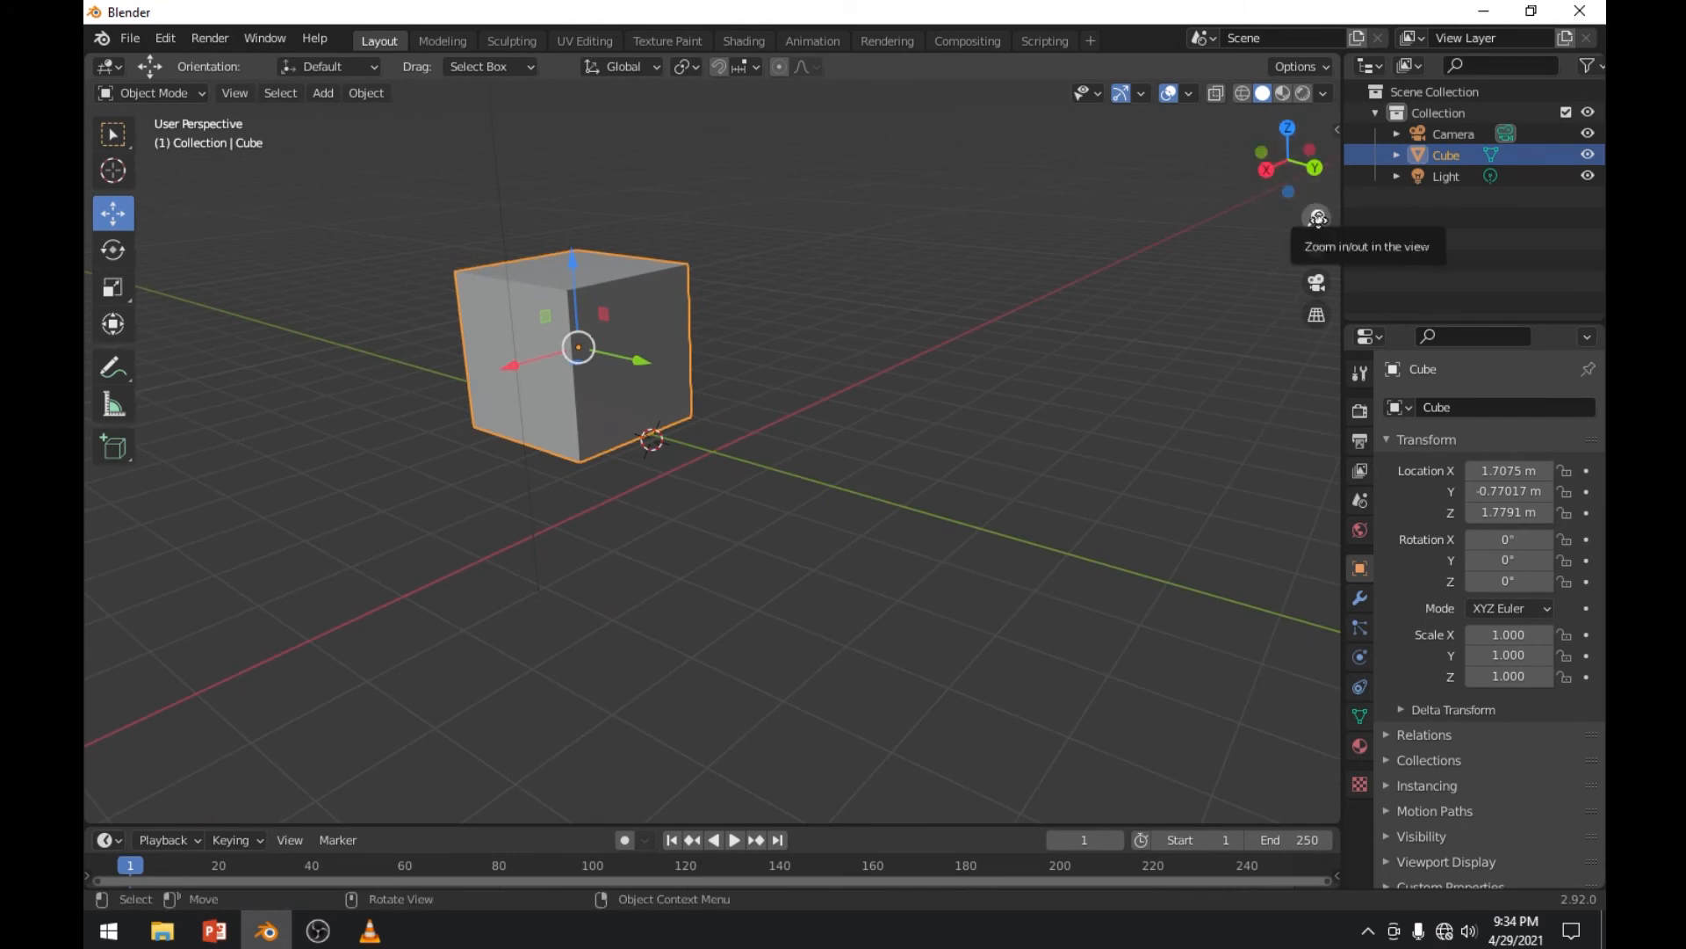
{"action": "mouse_move", "coordinate": [1320, 218]}
{"action": "left_mouse_down"}
{"action": "mouse_move", "coordinate": [1317, 195]}
{"action": "mouse_move", "coordinate": [1317, 236]}
{"action": "left_mouse_up"}
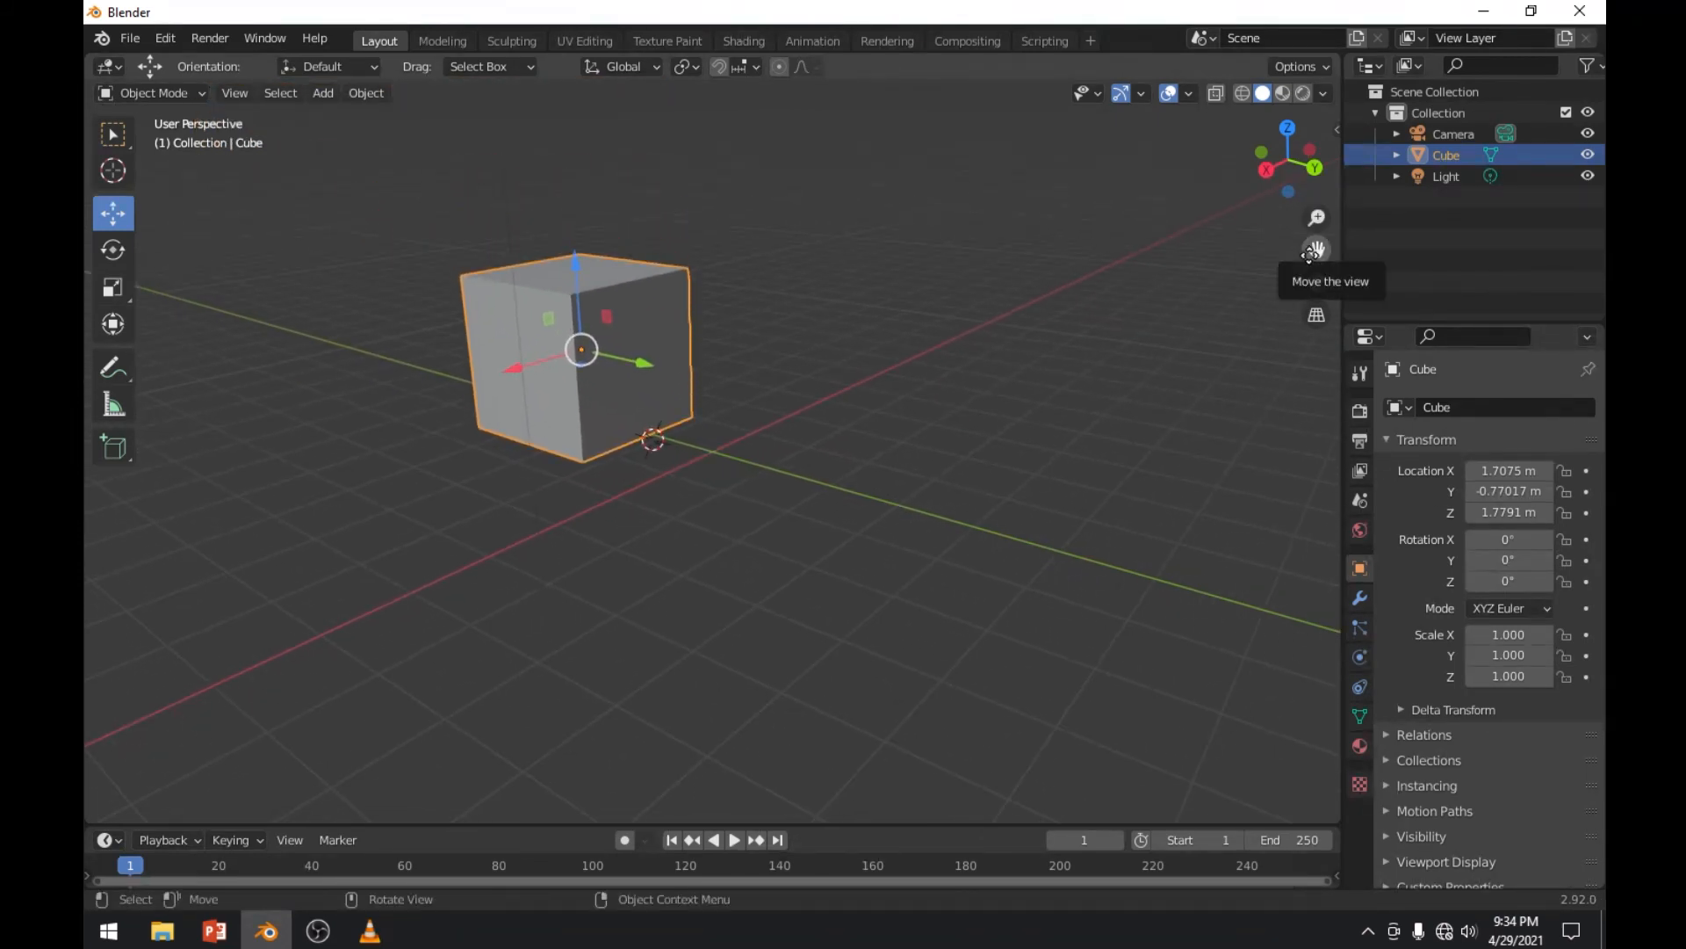
{"action": "middle_click_drag", "start_coordinate": [749, 350], "coordinate": [1005, 344]}
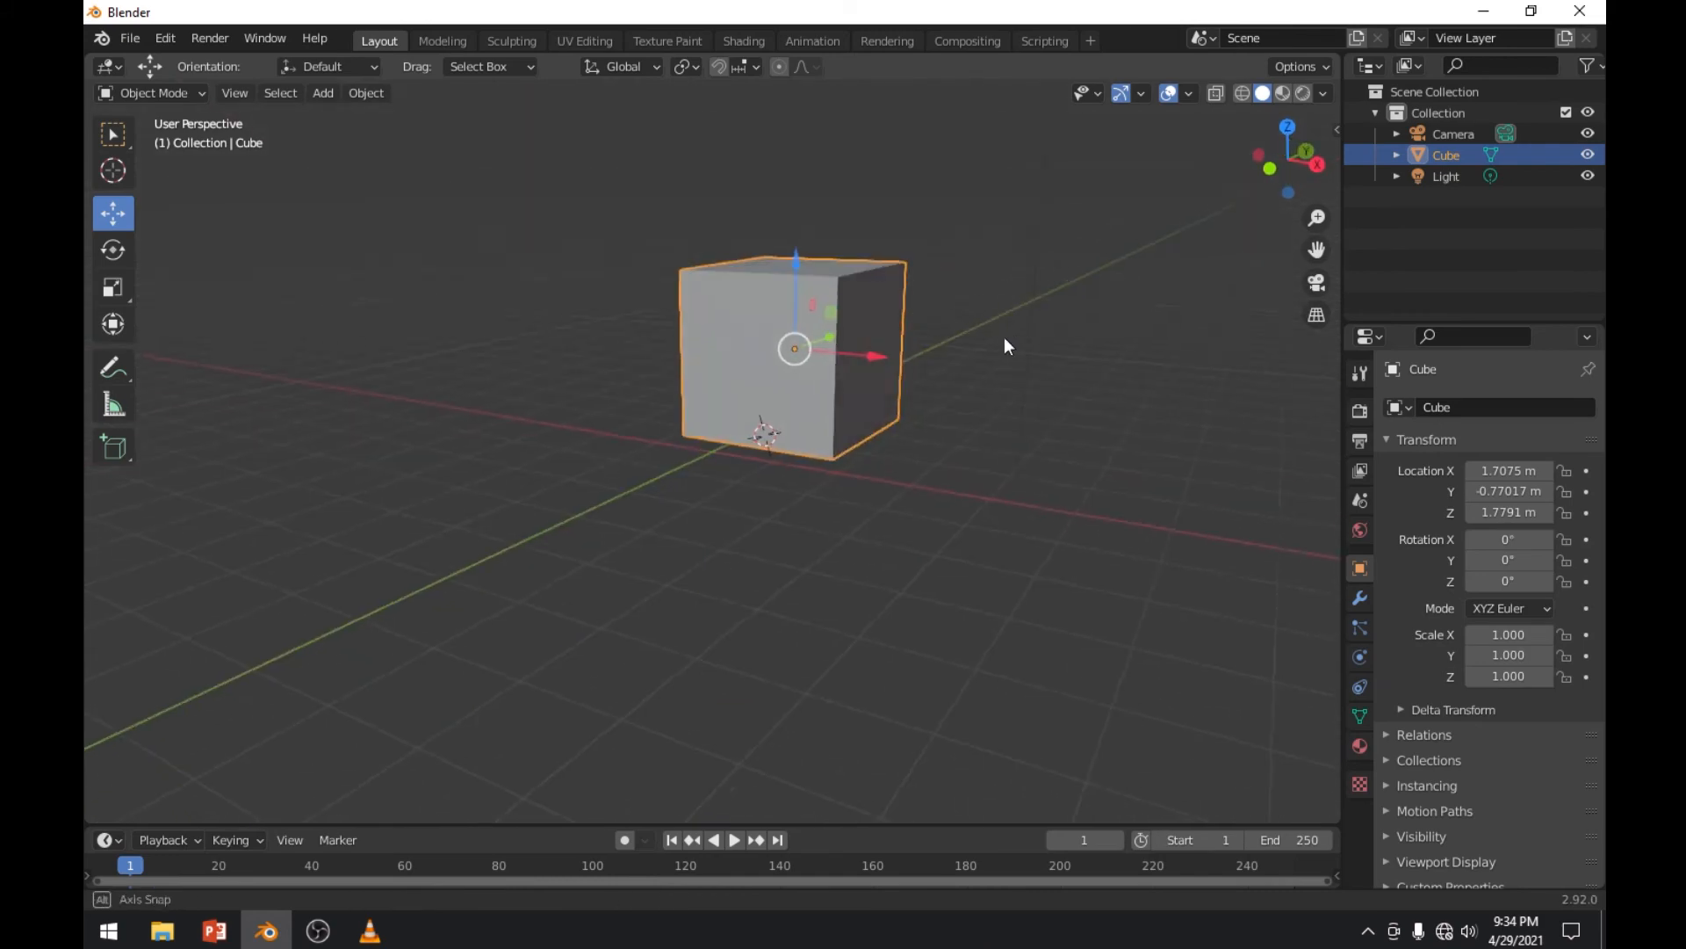
Rotate the cube with the Rotate tool to about X -3.5°, Y -1.3°, Z -4.9°
{"action": "left_click", "coordinate": [117, 252]}
{"action": "middle_click_drag", "start_coordinate": [1194, 285], "coordinate": [1157, 301]}
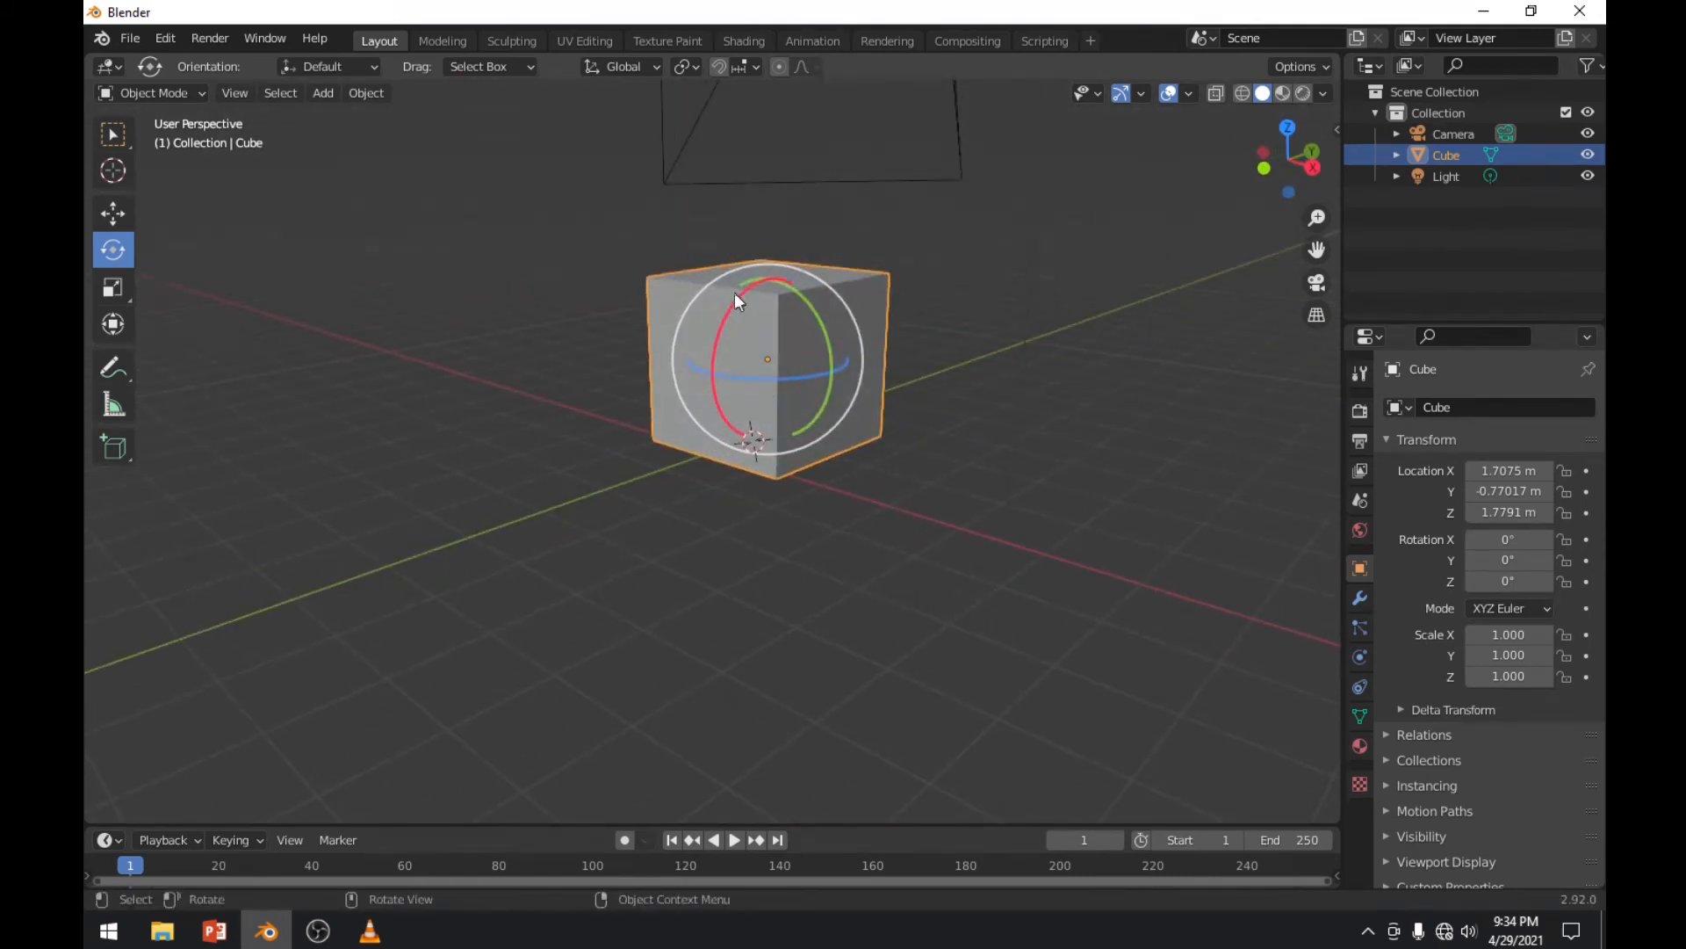
{"action": "left_click_drag", "start_coordinate": [742, 298], "coordinate": [749, 348]}
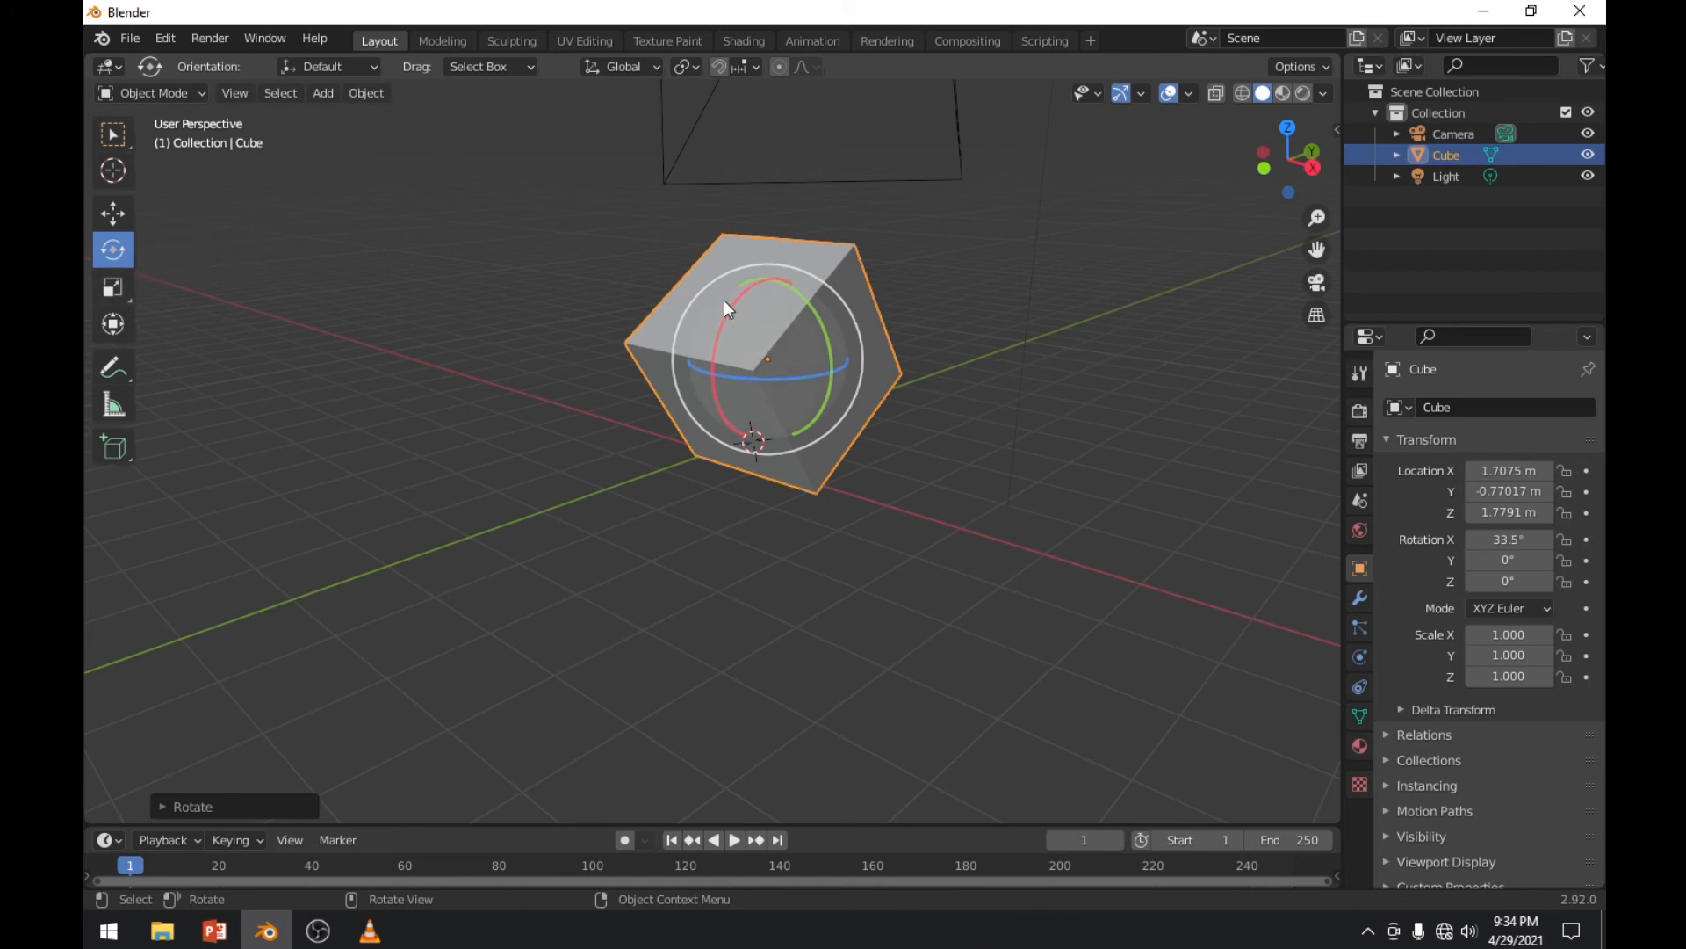
{"action": "left_click_drag", "start_coordinate": [726, 317], "coordinate": [764, 288]}
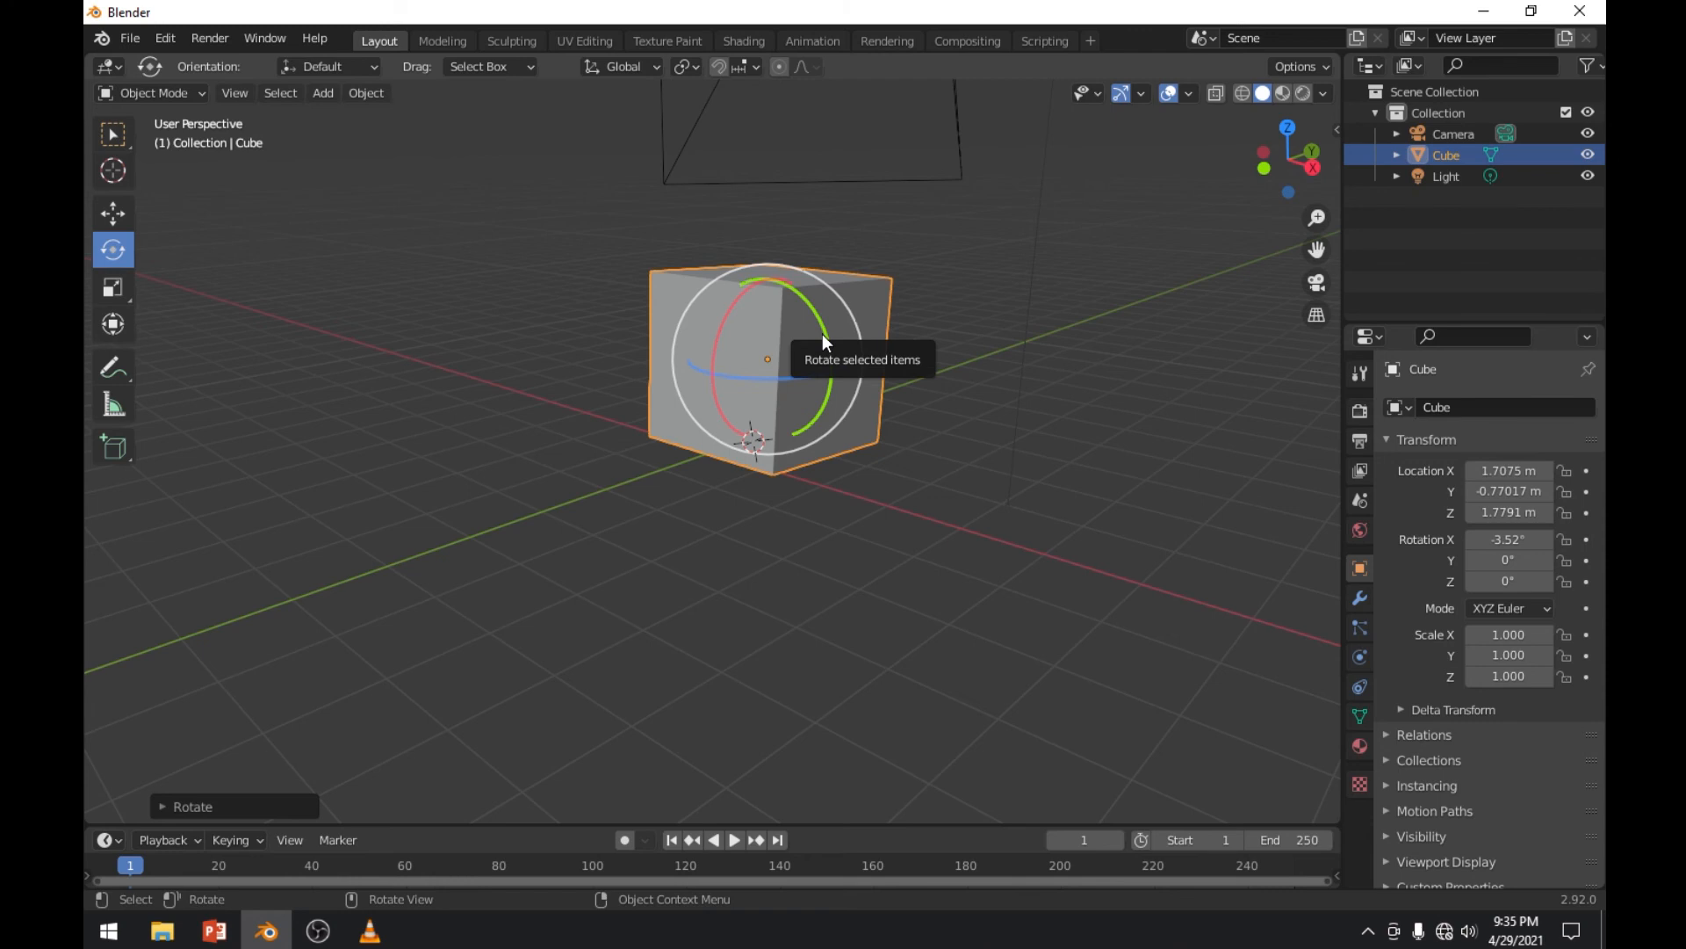
{"action": "left_click_drag", "start_coordinate": [822, 333], "coordinate": [829, 376]}
{"action": "left_click_drag", "start_coordinate": [741, 380], "coordinate": [943, 311]}
Scale the cube with the Scale tool to about X 0.516, Y 0.815, Z 0.695, and return to the Select Box tool
{"action": "left_click", "coordinate": [123, 284]}
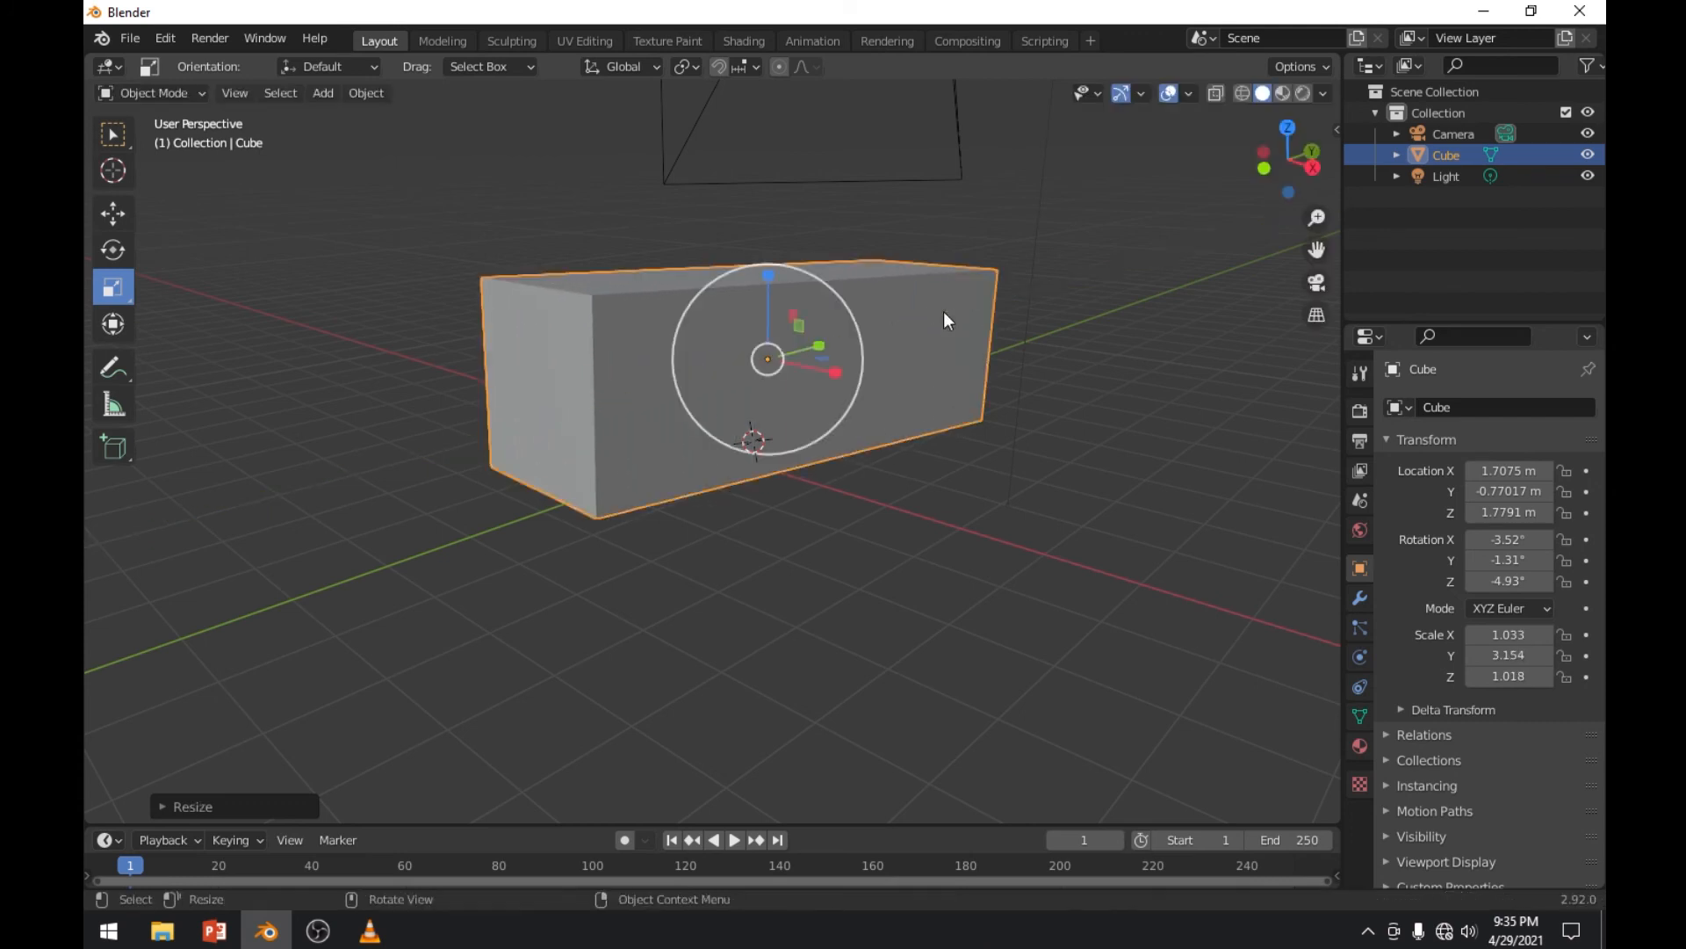
{"action": "left_click_drag", "start_coordinate": [771, 304], "coordinate": [779, 362]}
{"action": "key", "text": "w"}
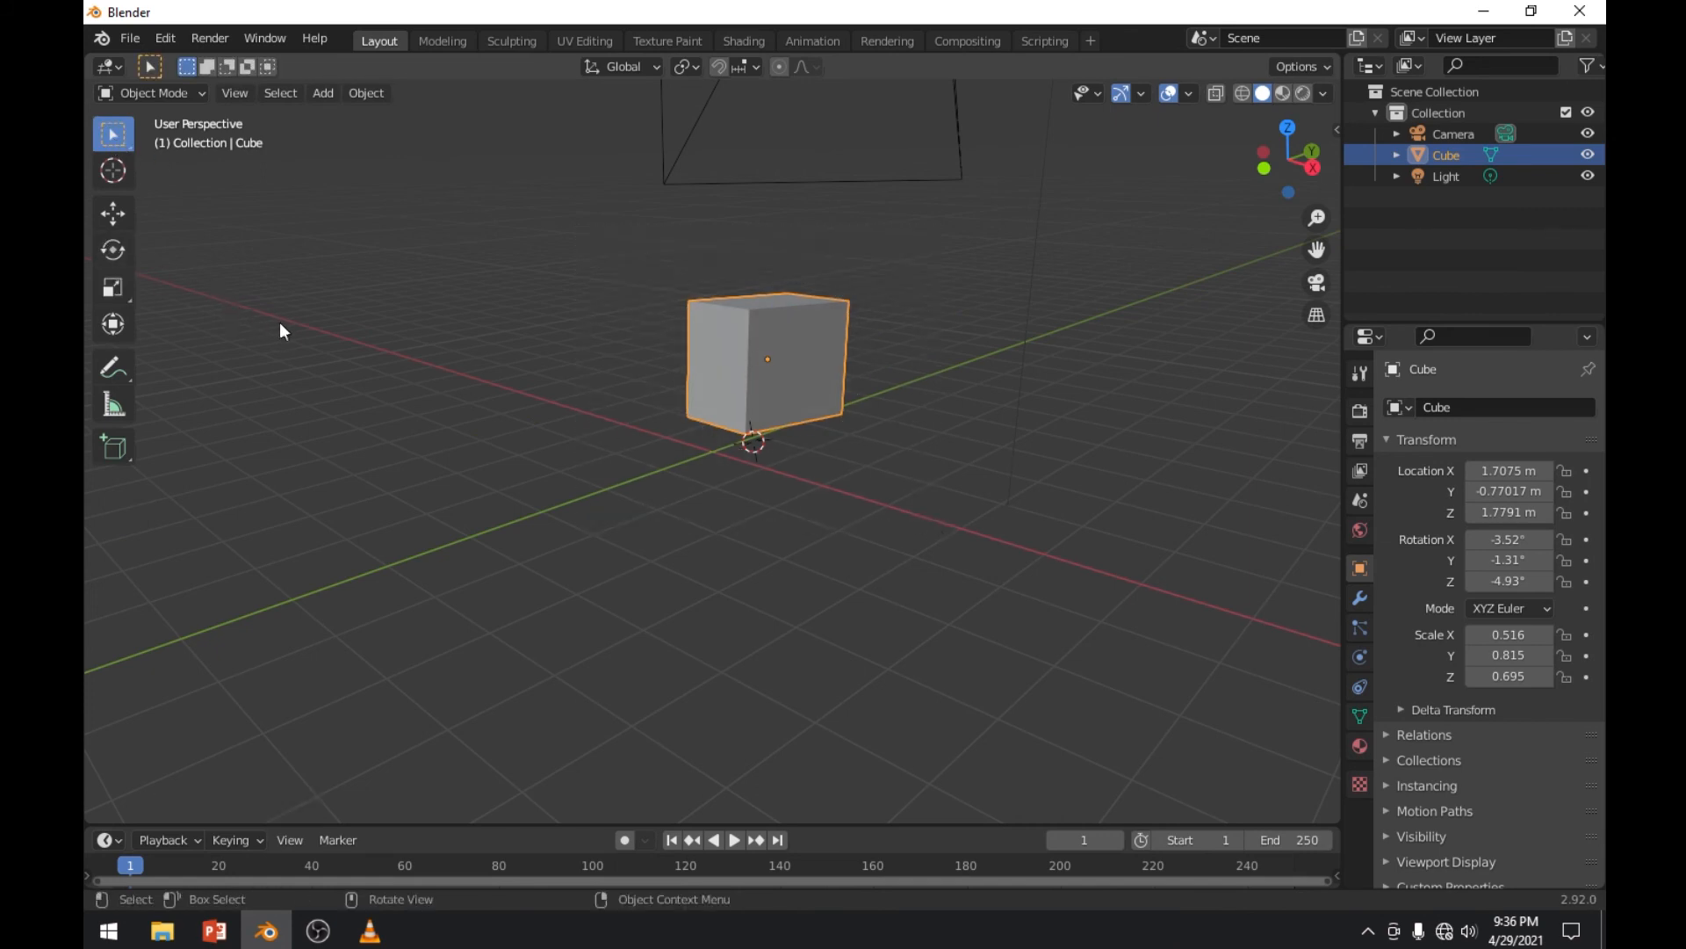
Grab the cube and move it freely to about X 1.53 m, Y -1.22 m, Z 1.21 m, and deselect it
{"action": "key", "text": "g"}
{"action": "left_click", "coordinate": [635, 466]}
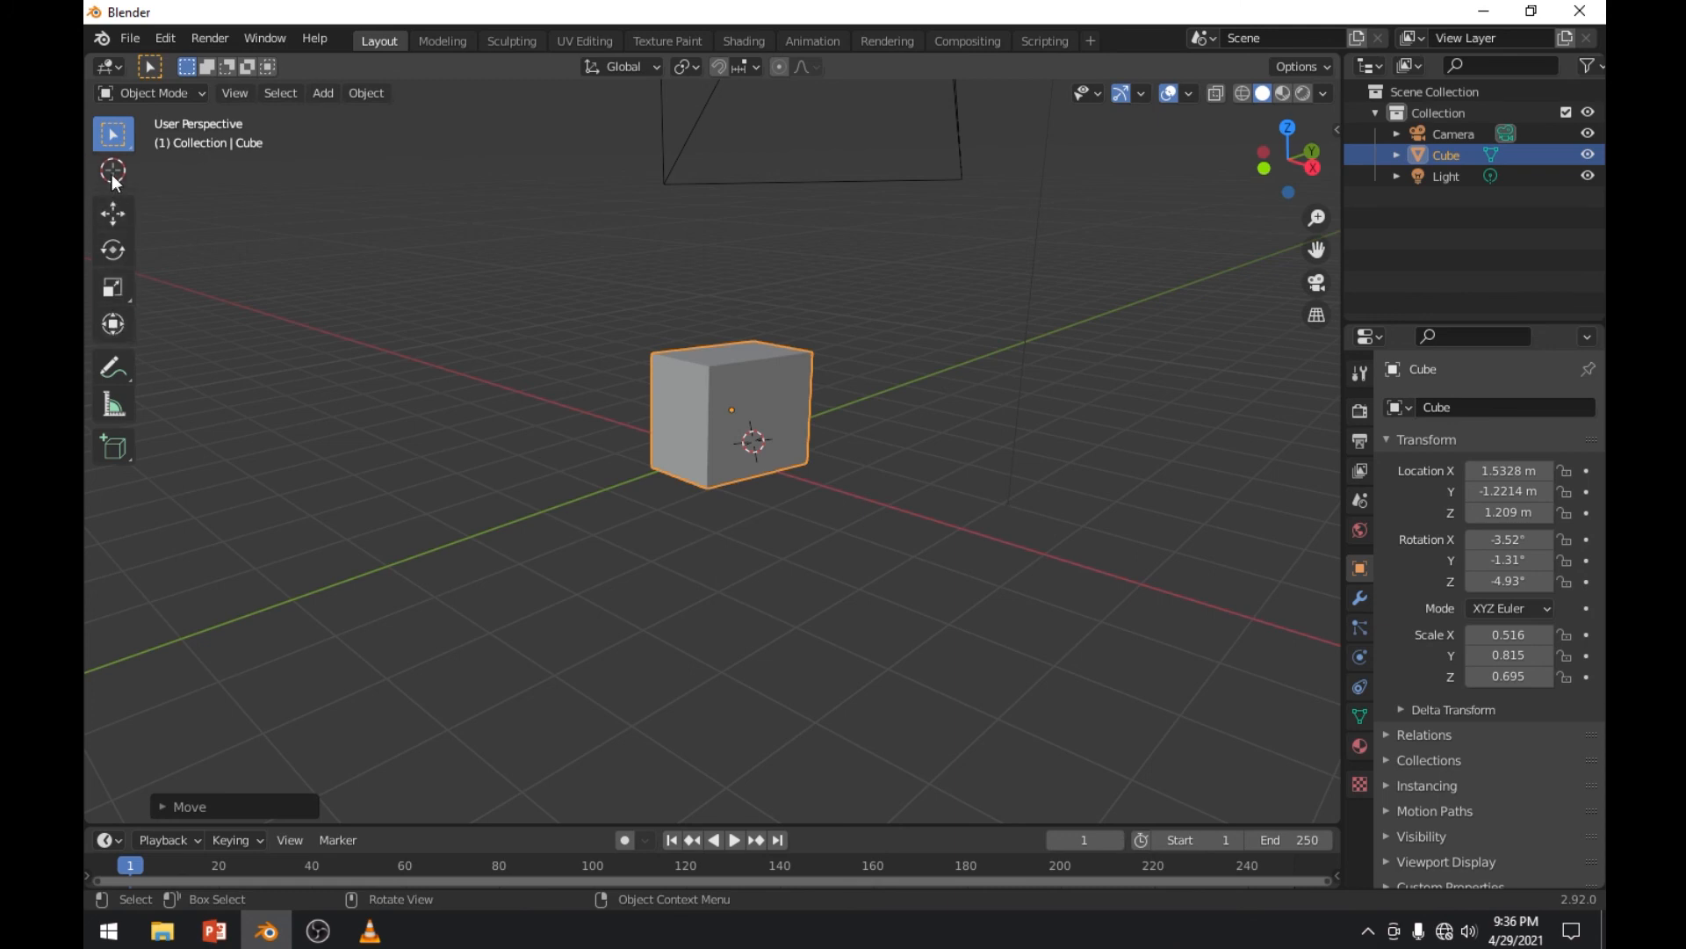
{"action": "left_click", "coordinate": [832, 319]}
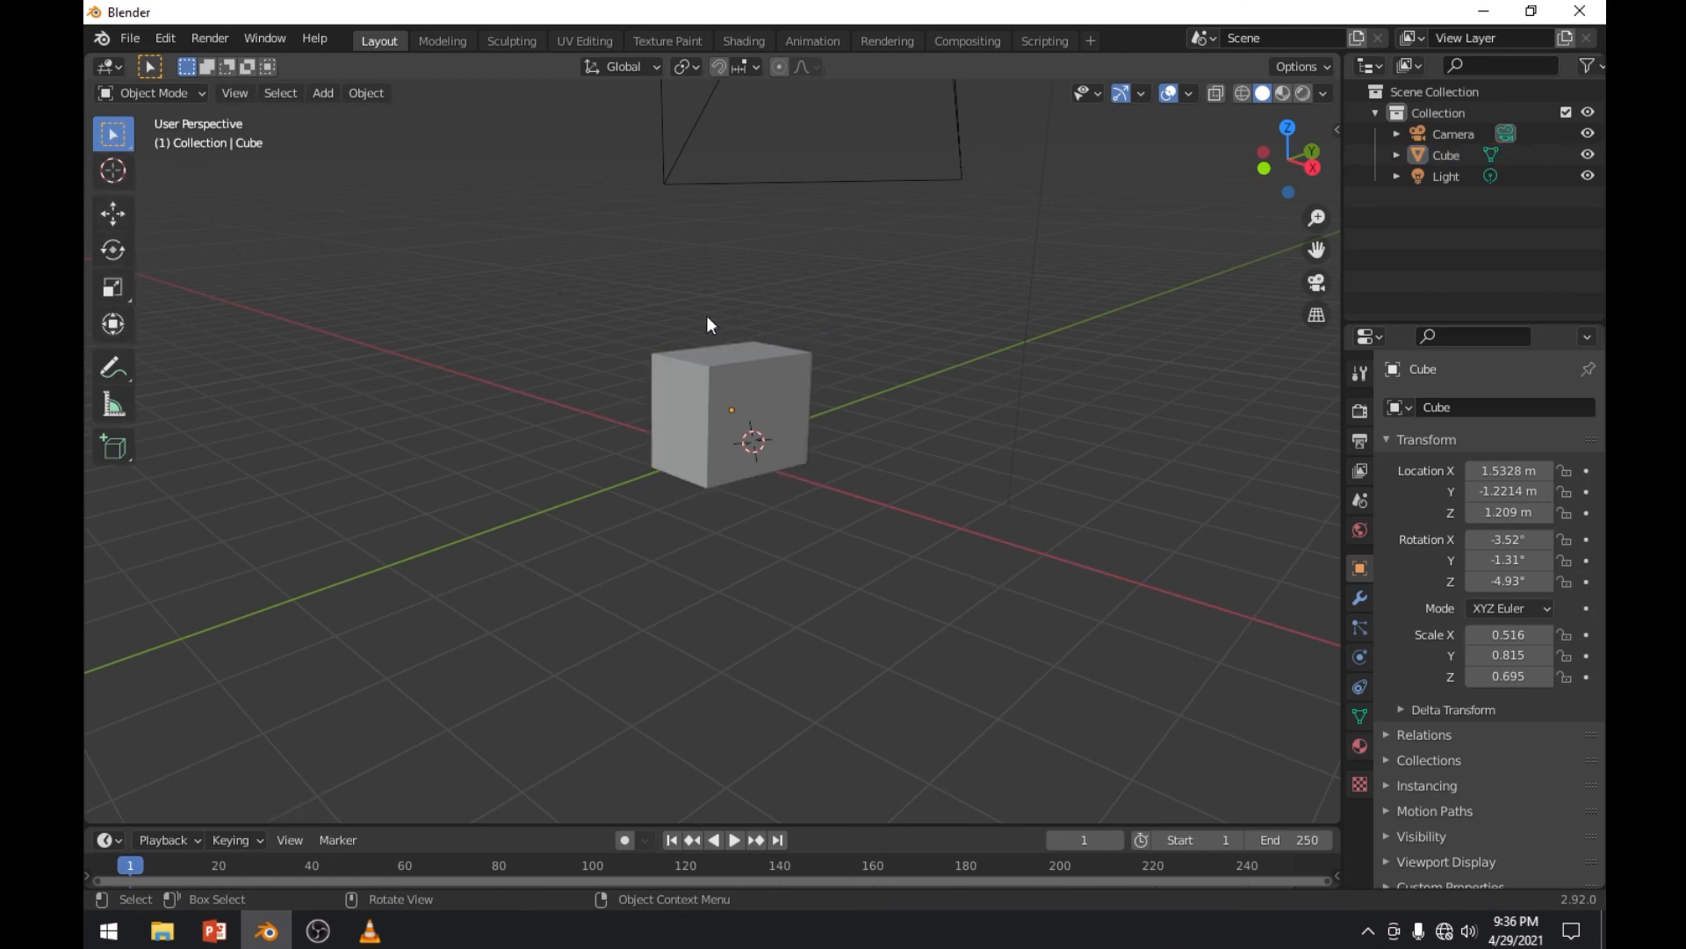
Select the cube and set its location to 0 m on the X, Y and Z axes
{"action": "left_click_drag", "start_coordinate": [617, 301], "coordinate": [878, 556]}
{"action": "middle_click_drag", "start_coordinate": [859, 502], "coordinate": [1087, 509]}
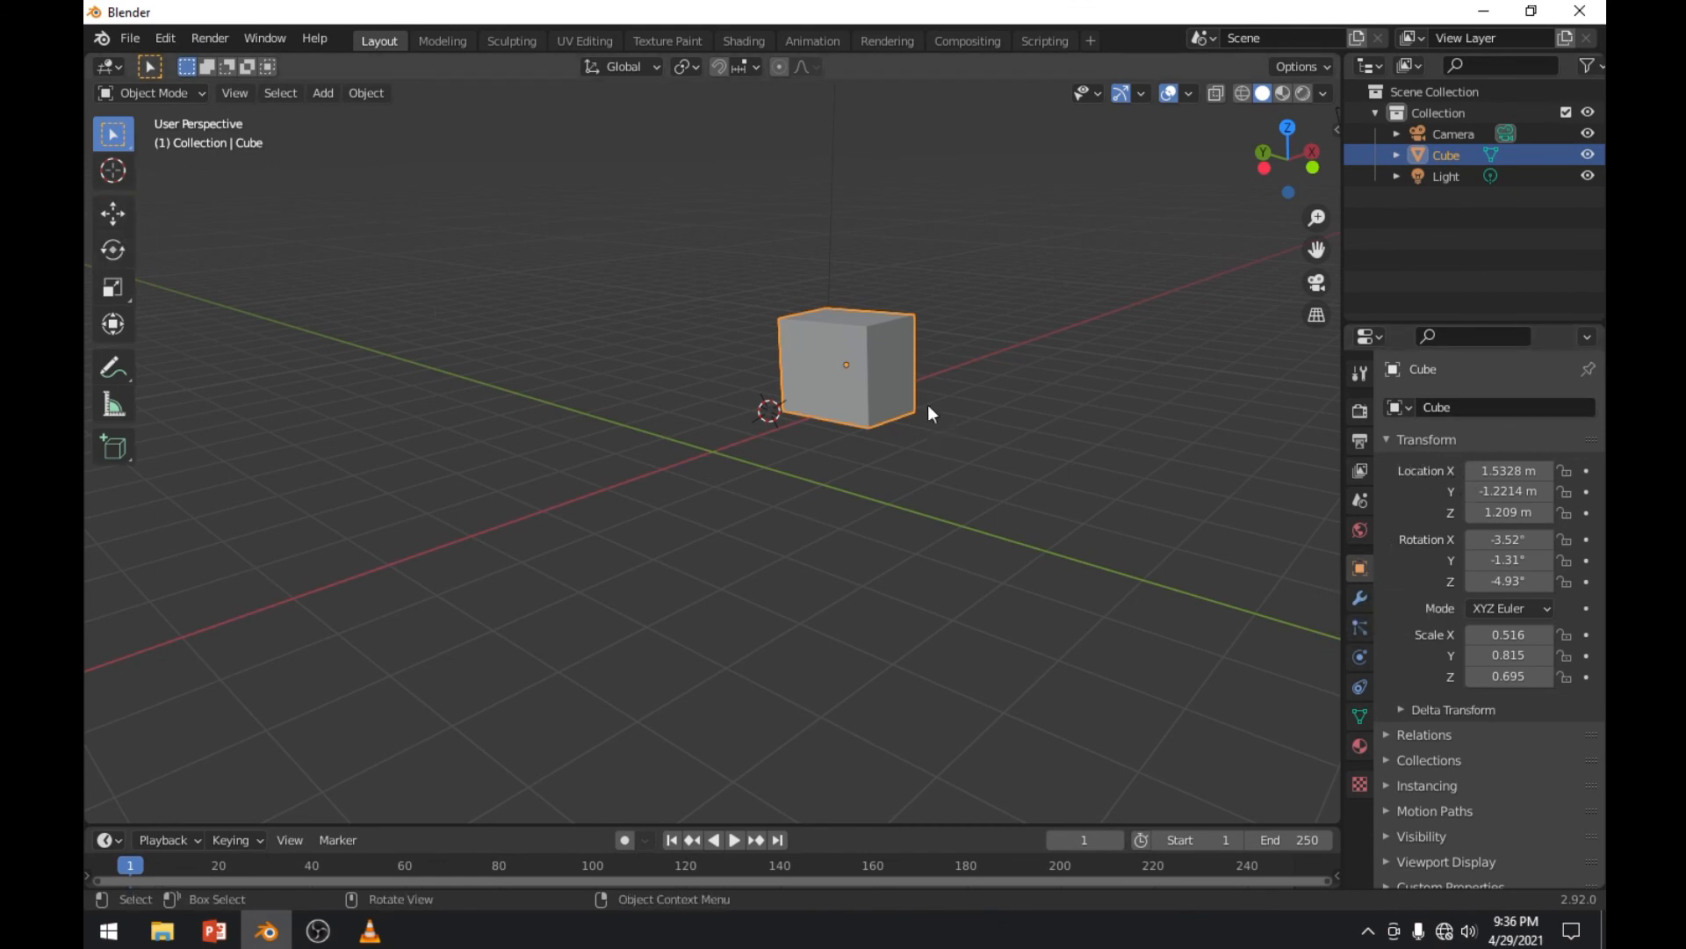
{"action": "left_click", "coordinate": [1527, 474]}
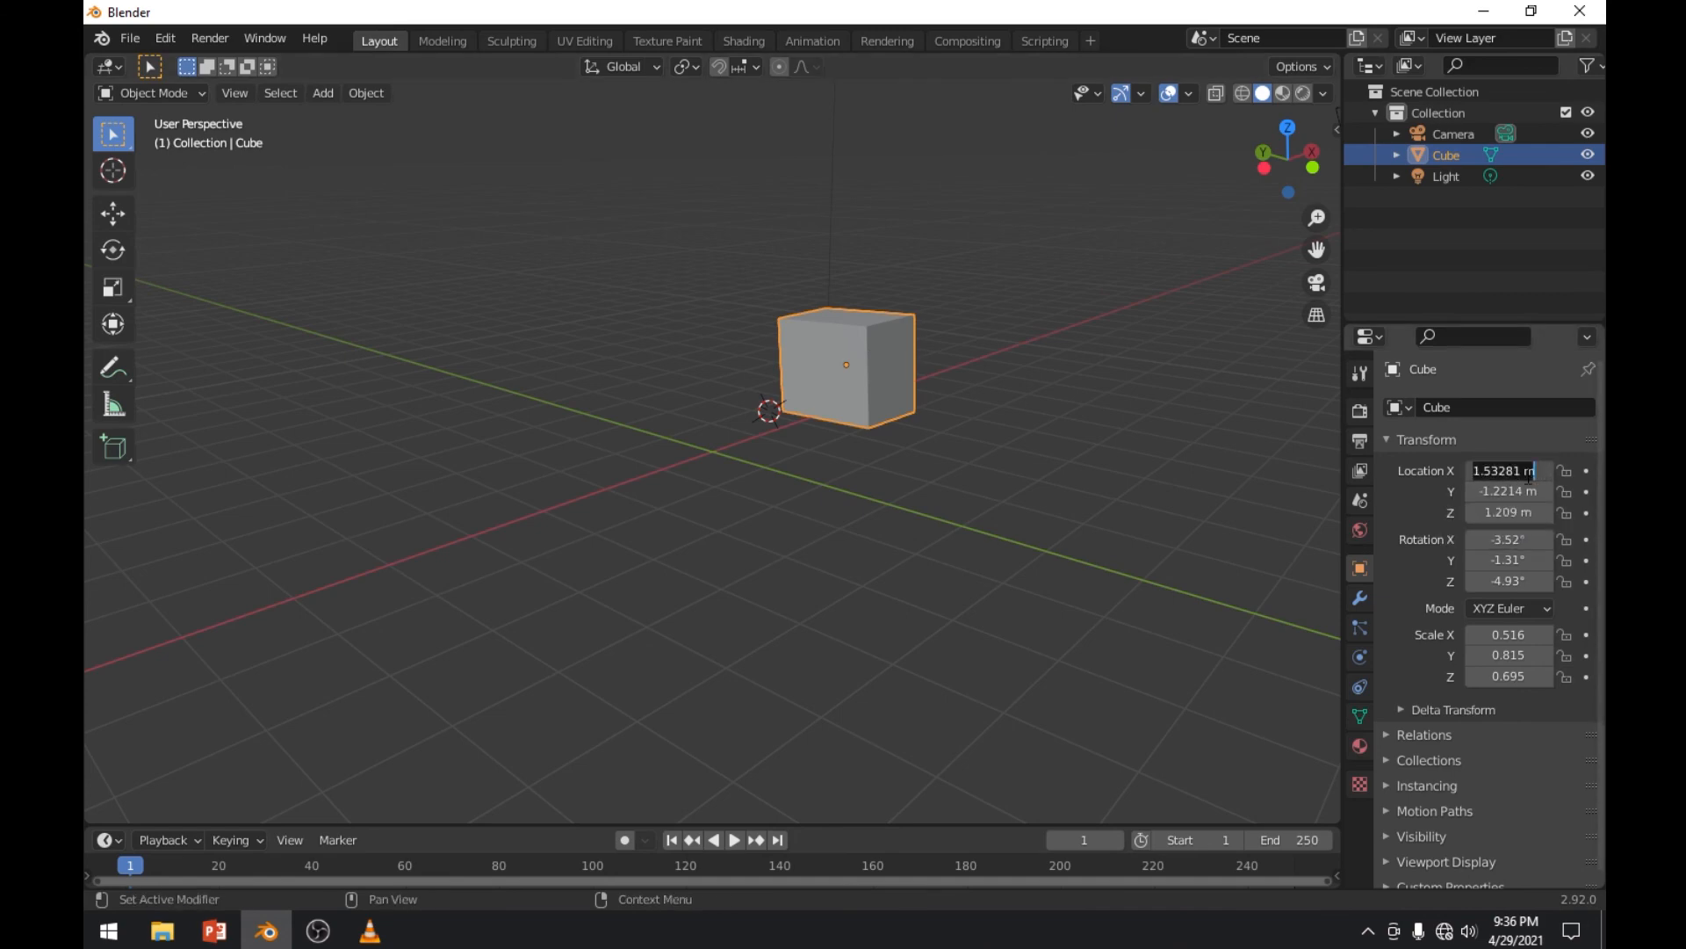
{"action": "type", "text": "0"}
{"action": "key", "text": "Return"}
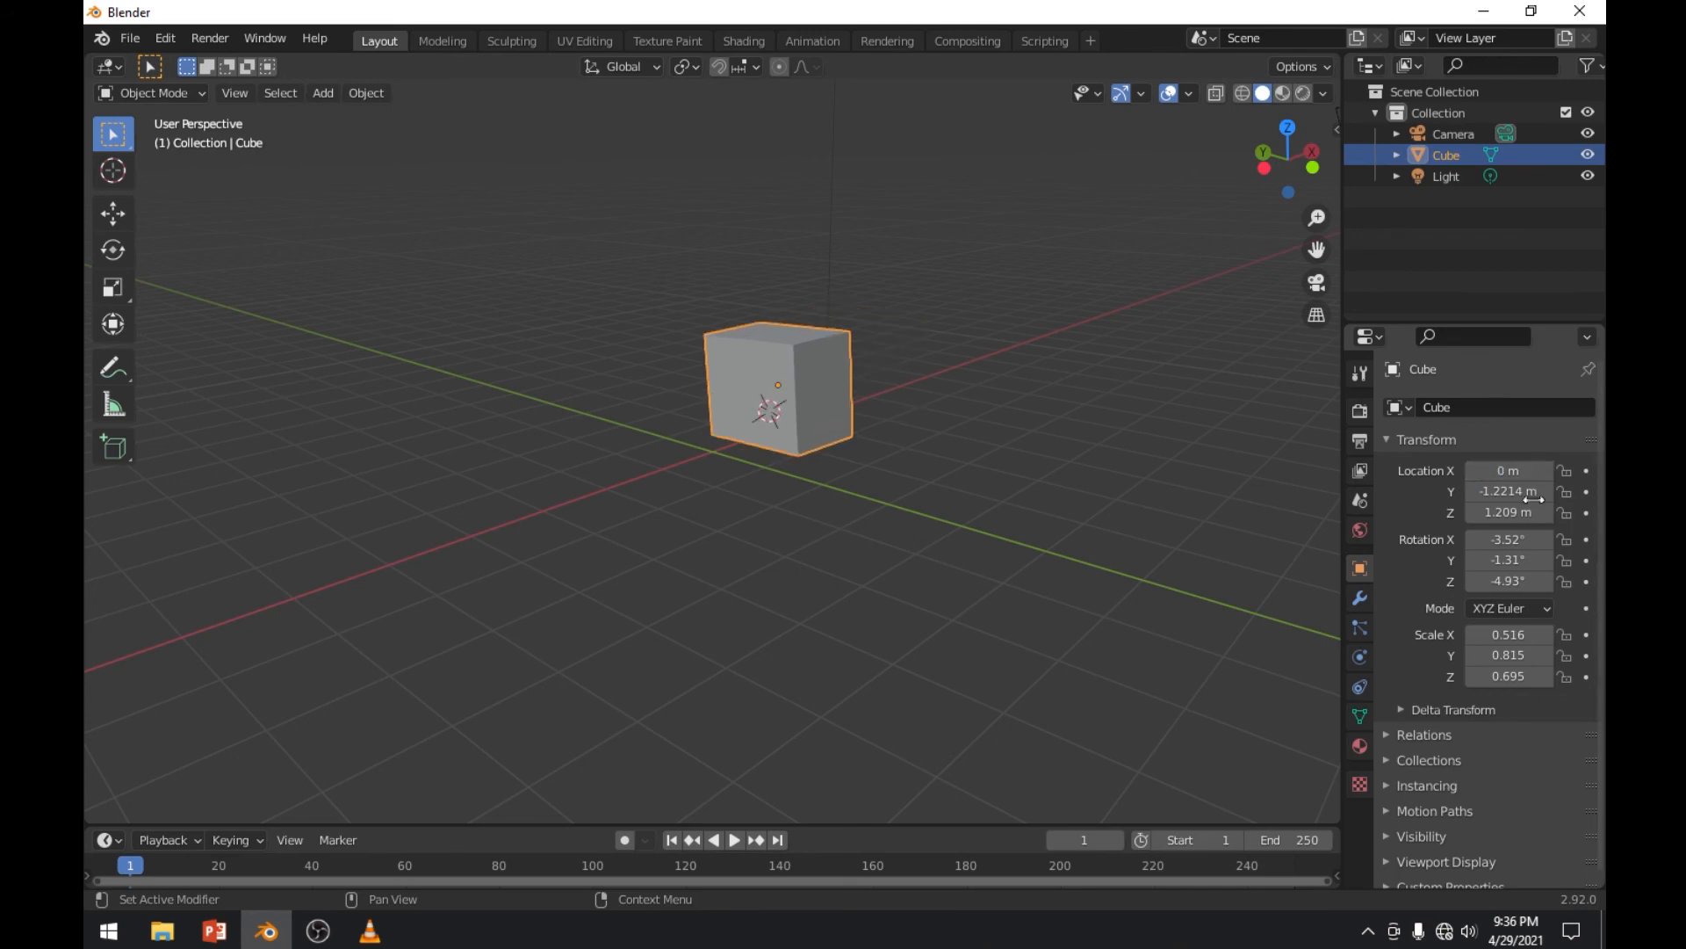
{"action": "left_click", "coordinate": [1532, 495]}
{"action": "type", "text": "0"}
{"action": "key", "text": "Return"}
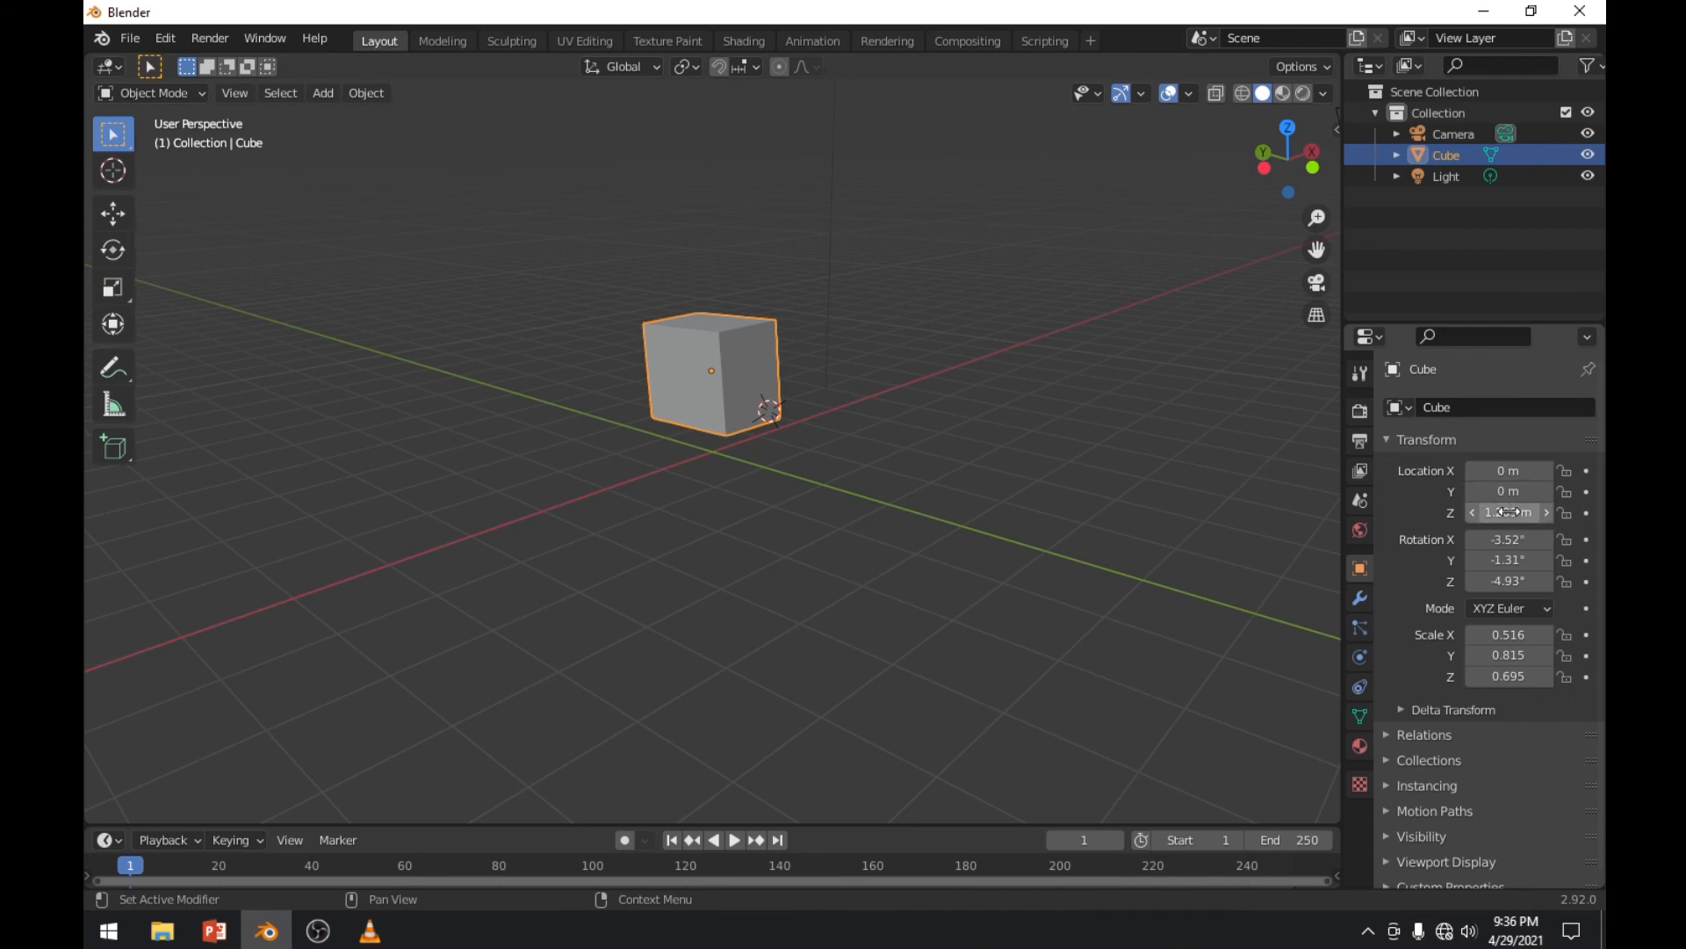
{"action": "left_click", "coordinate": [1508, 512]}
{"action": "type", "text": "0"}
{"action": "key", "text": "Return"}
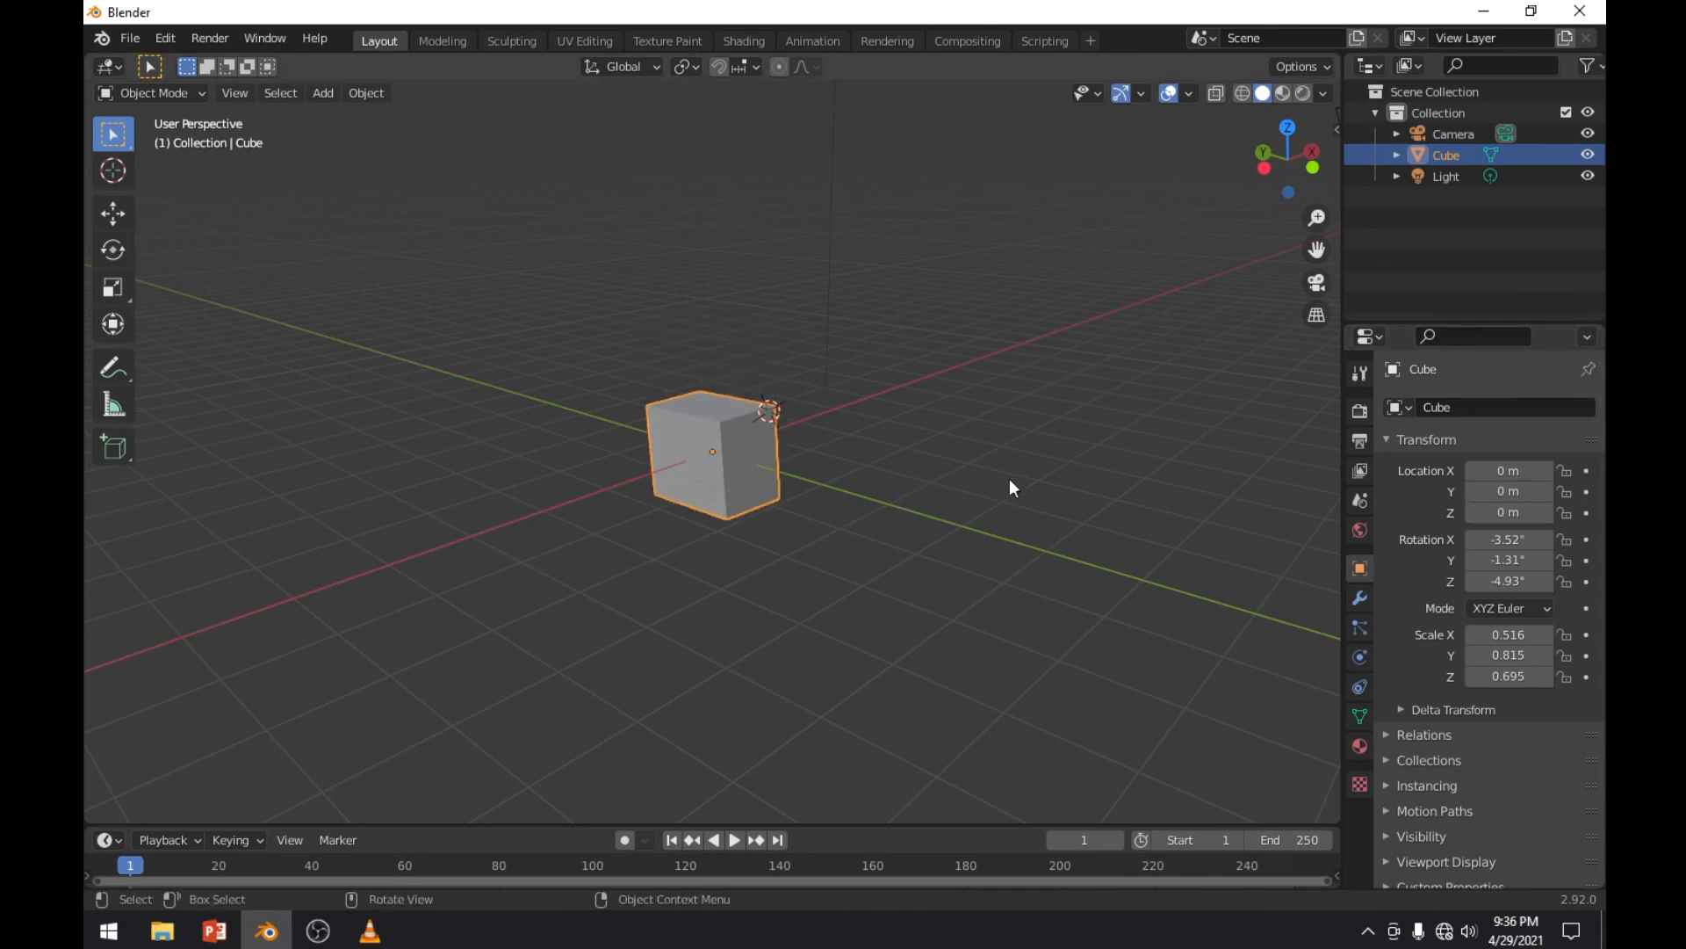
Deselect the cube and set its rotation to 0° on the X, Y and Z axes
{"action": "left_click_drag", "start_coordinate": [1010, 480], "coordinate": [831, 488]}
{"action": "left_click", "coordinate": [1531, 539]}
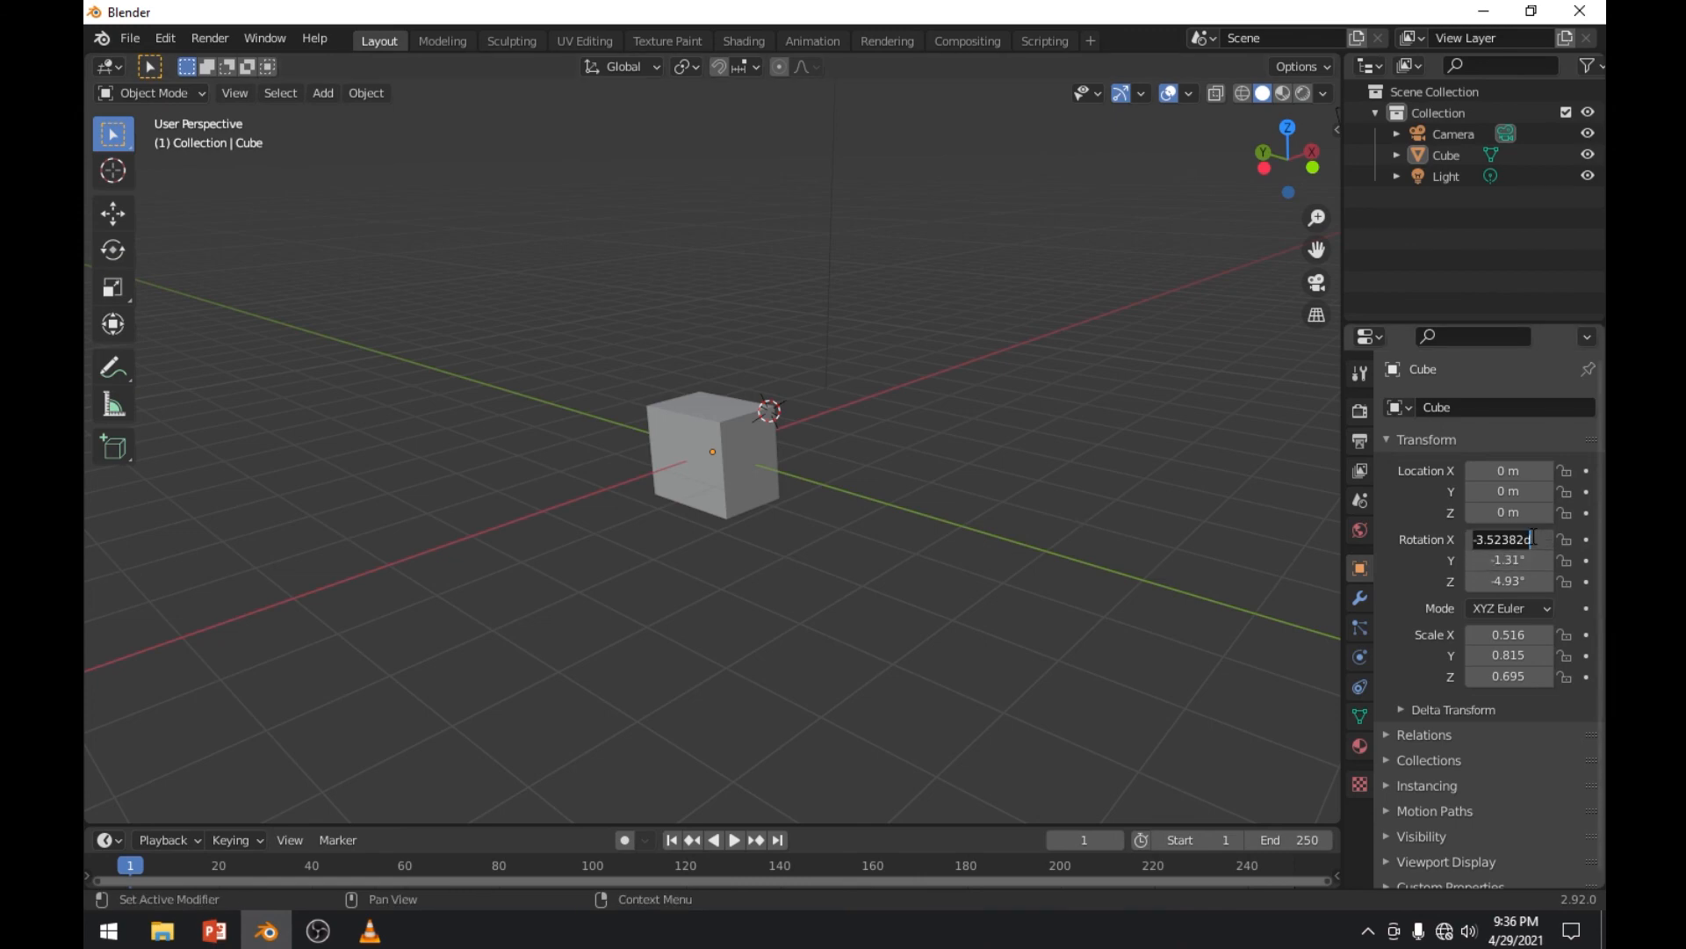
{"action": "key", "text": "ctrl+a"}
{"action": "type", "text": "0"}
{"action": "key", "text": "Return"}
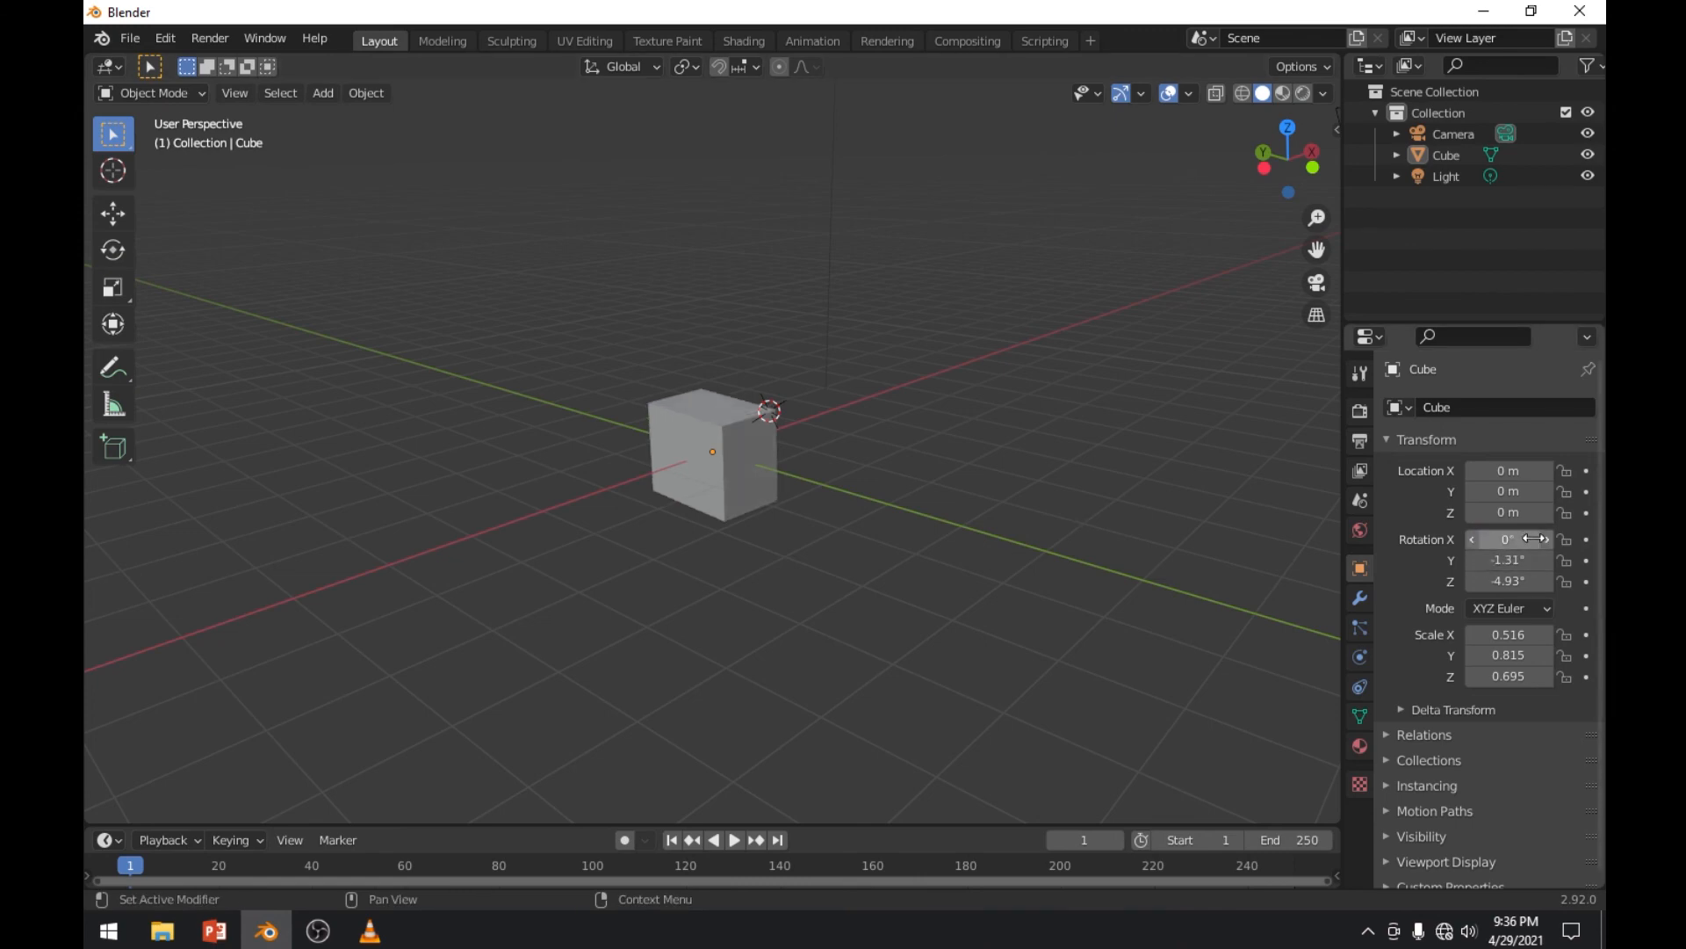
{"action": "left_click", "coordinate": [1511, 561]}
{"action": "type", "text": "0"}
{"action": "key", "text": "Return"}
{"action": "left_click", "coordinate": [1512, 581]}
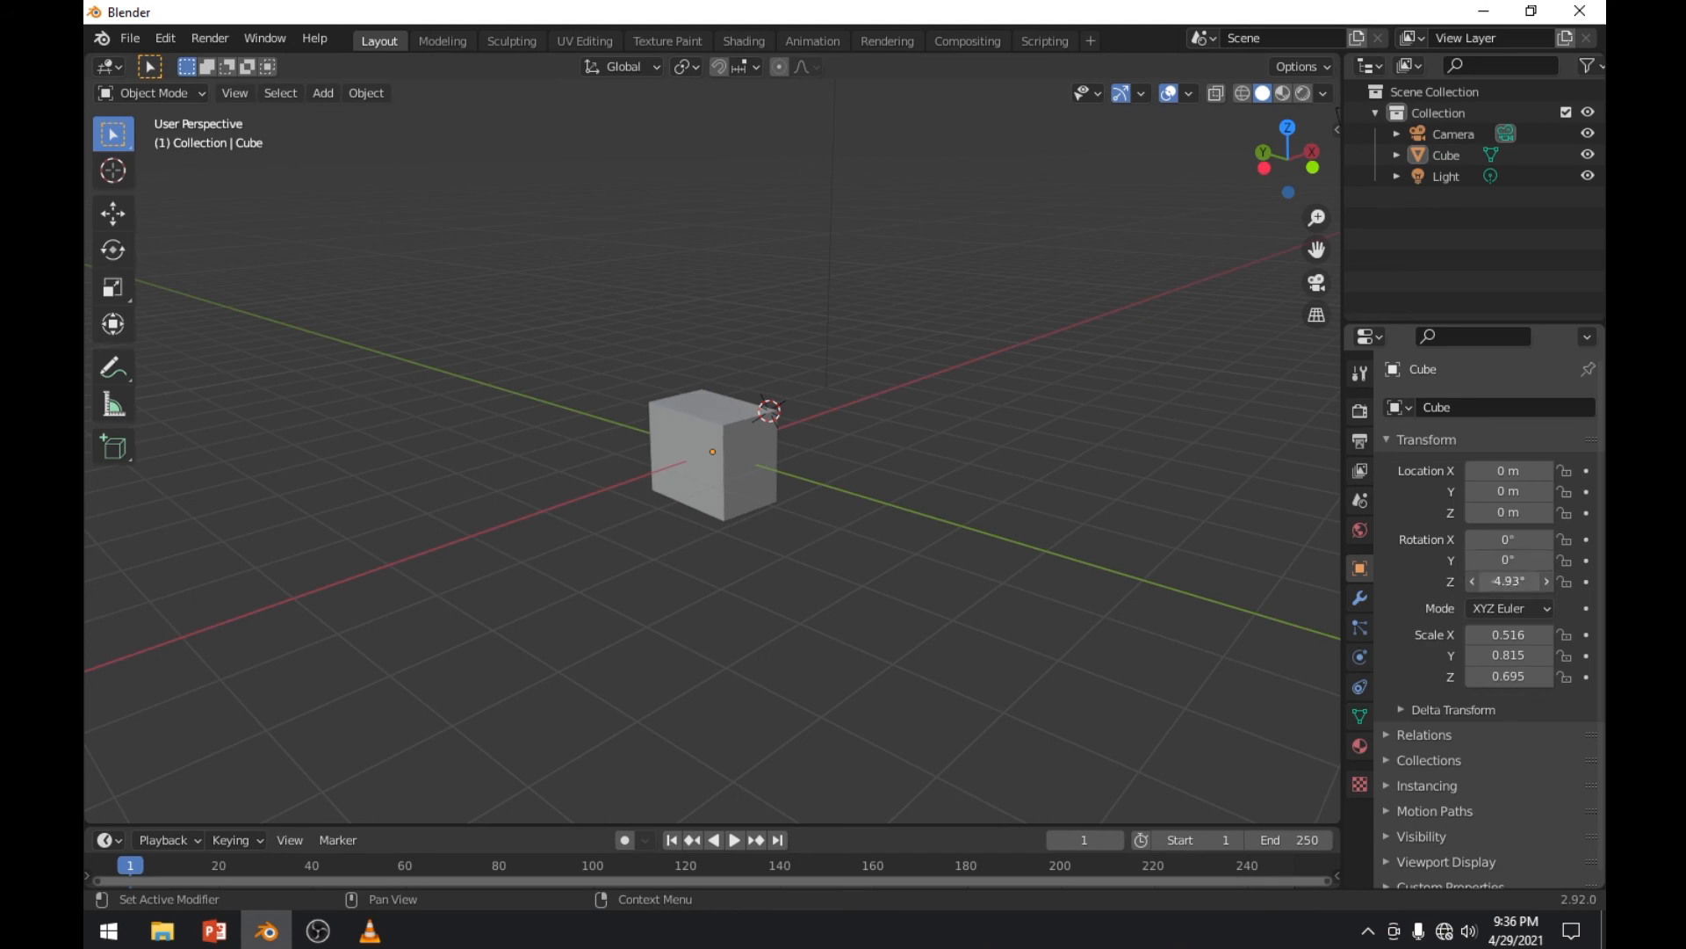
{"action": "type", "text": "0"}
{"action": "key", "text": "Return"}
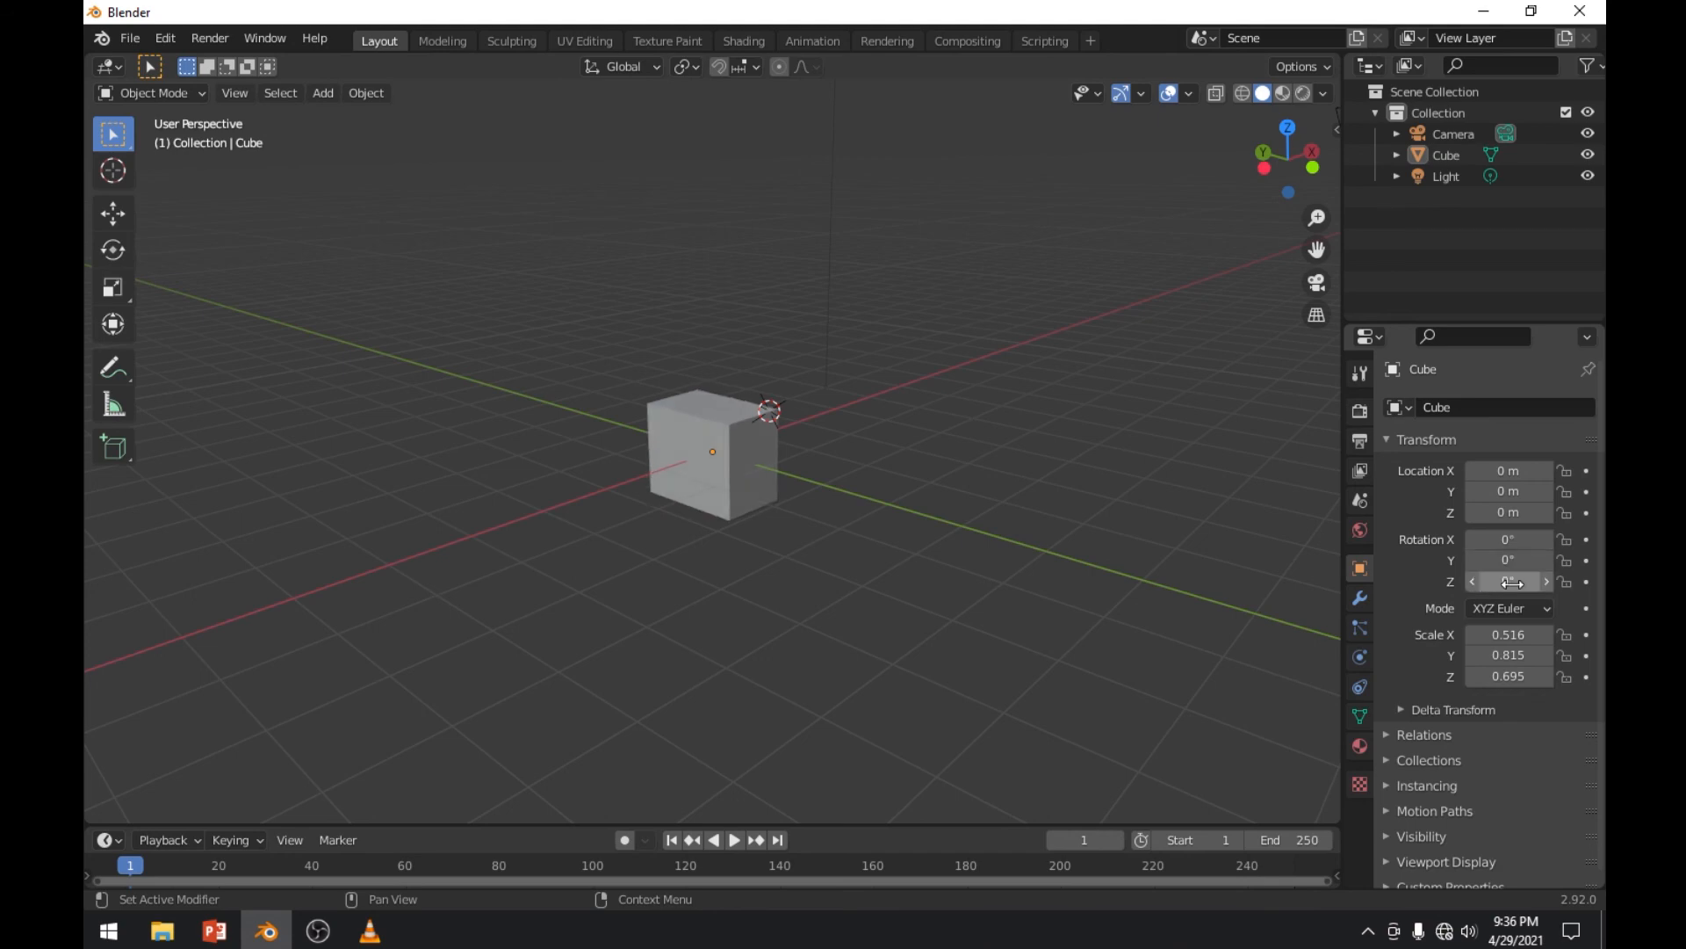
Set the cube's scale to 1 on the X, Y and Z axes
{"action": "left_click", "coordinate": [1511, 635]}
{"action": "type", "text": "1"}
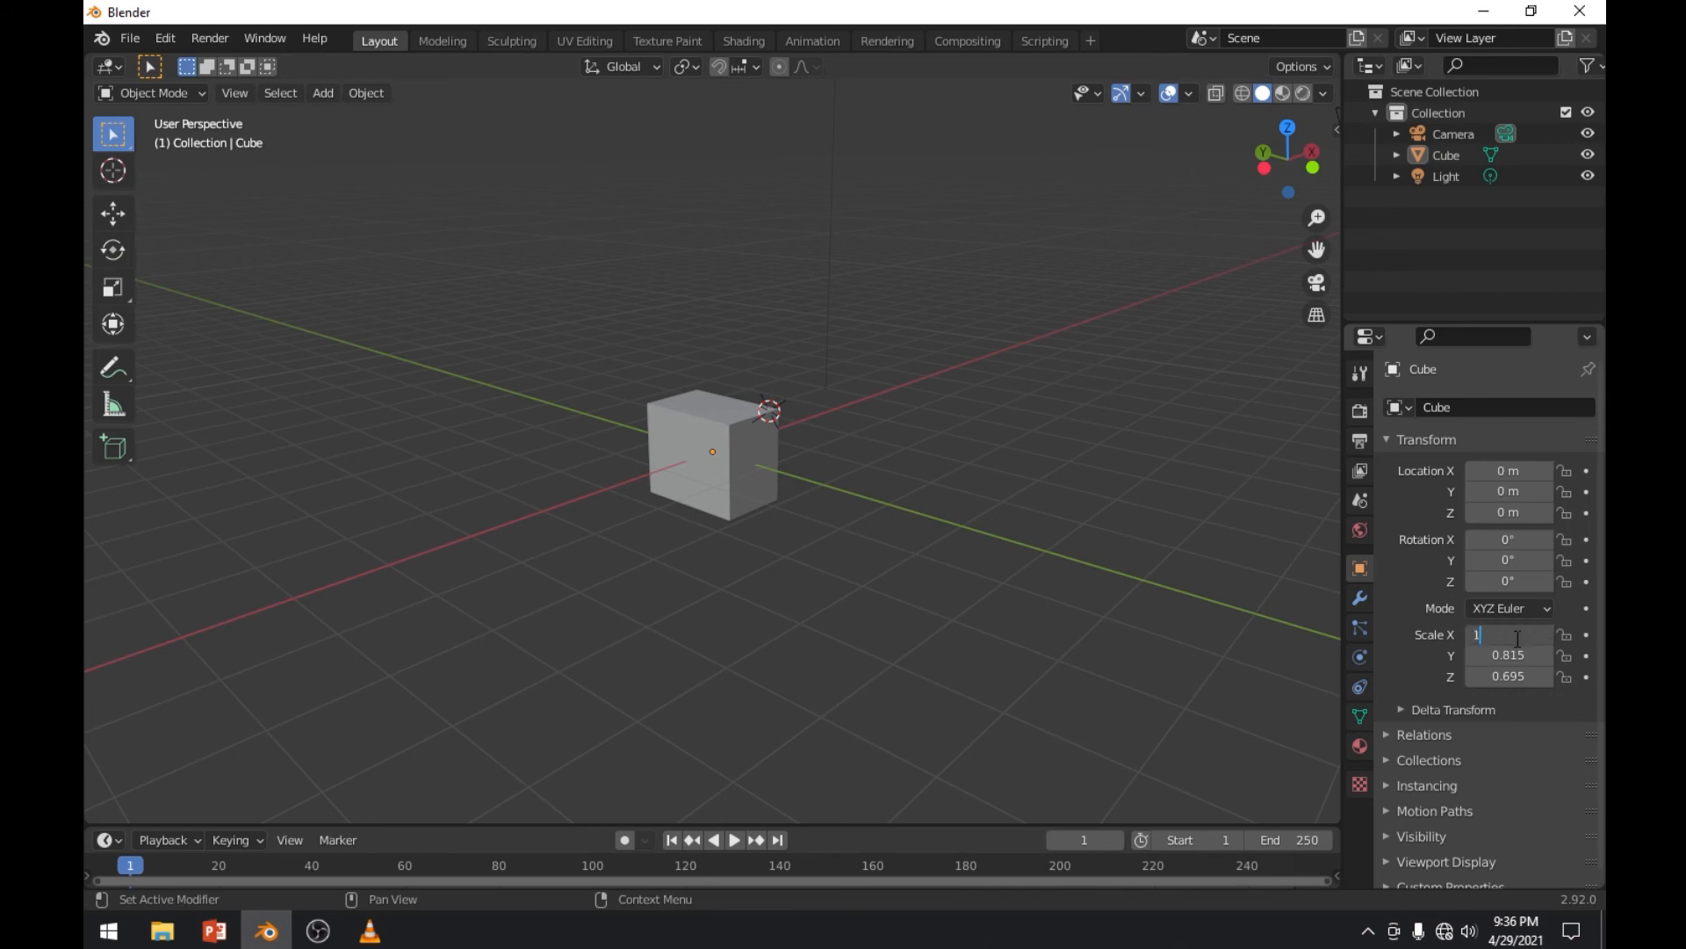
{"action": "key", "text": "Return"}
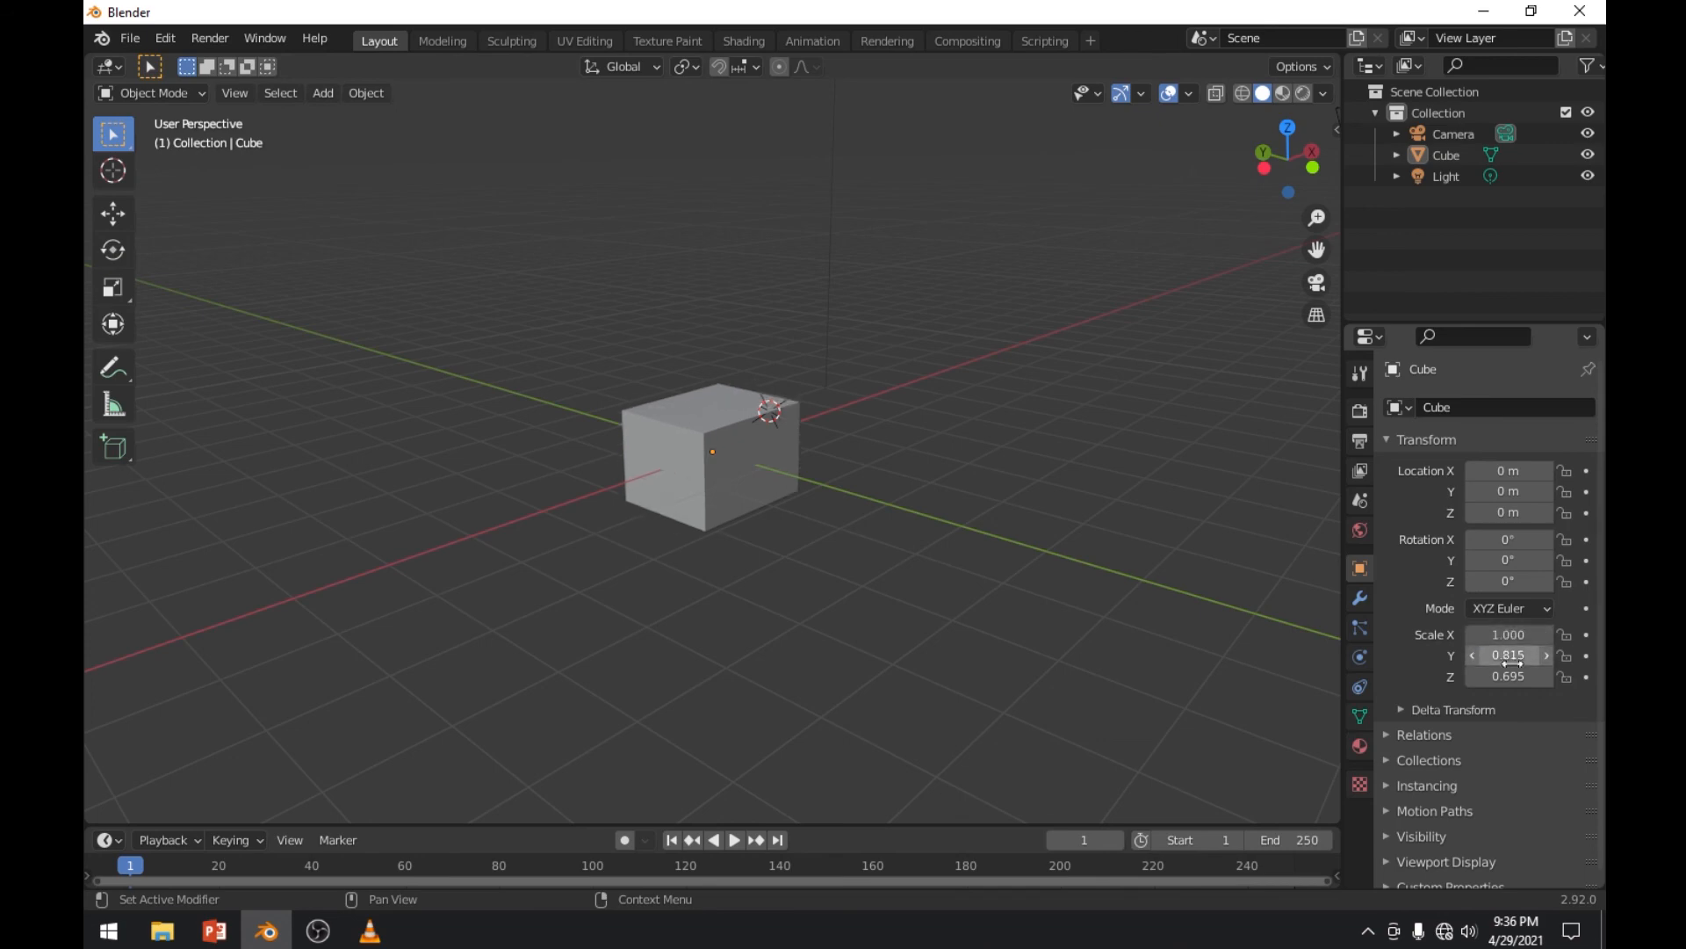
{"action": "left_click", "coordinate": [1512, 659]}
{"action": "type", "text": "11"}
{"action": "key", "text": "Return"}
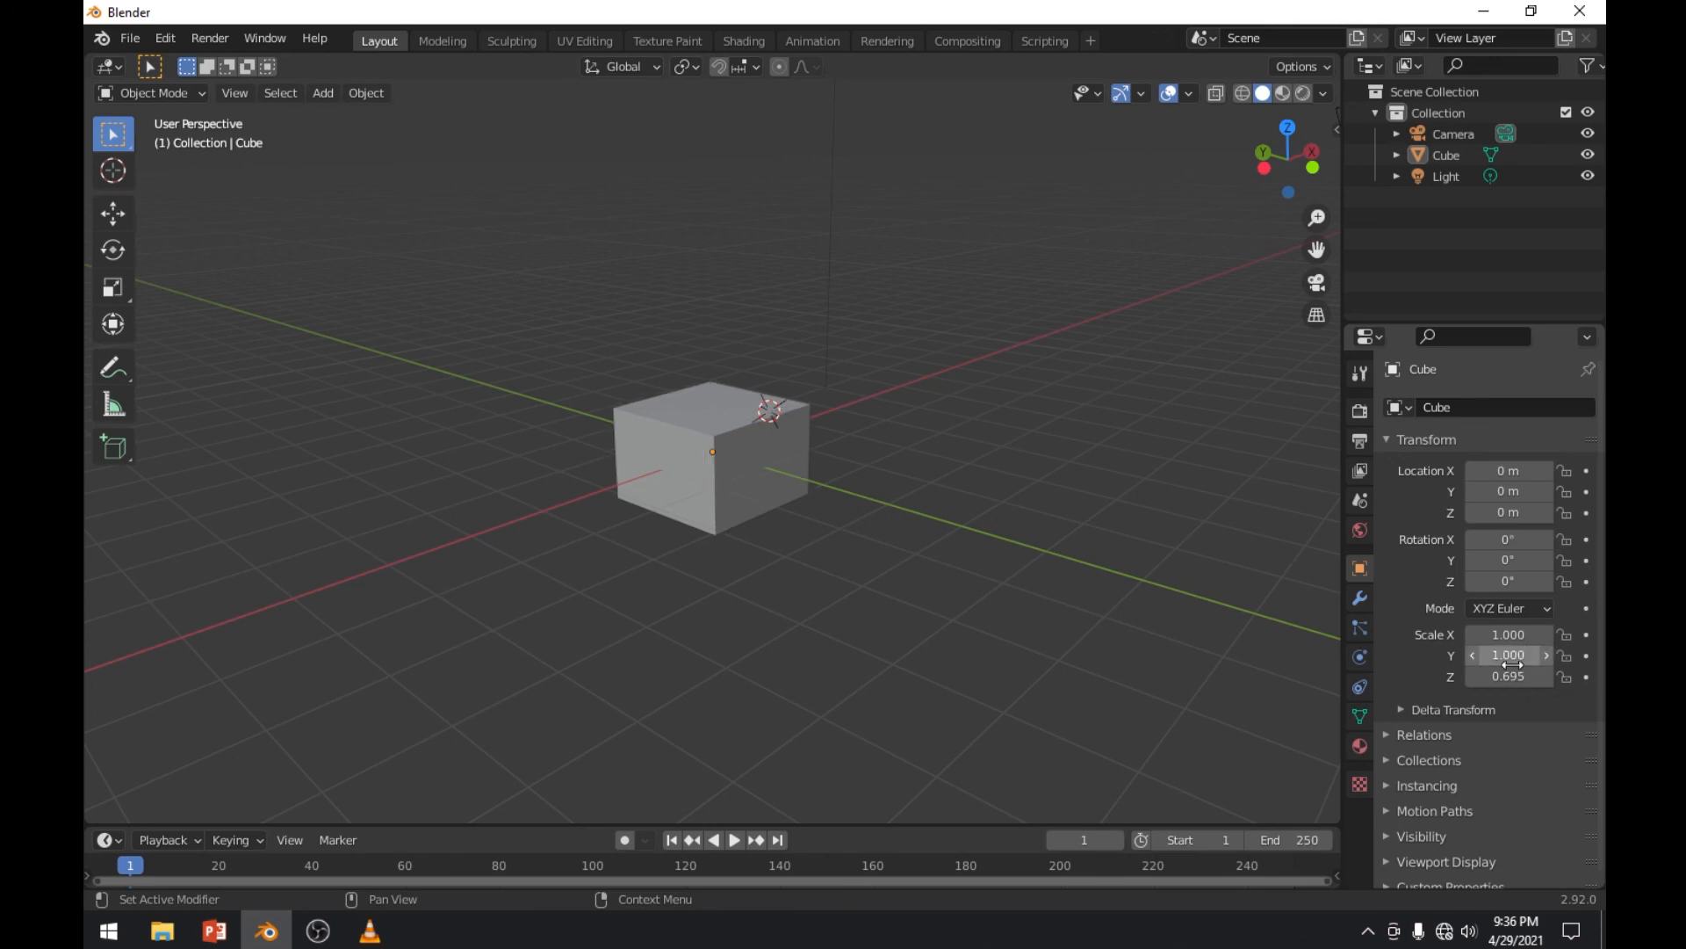
{"action": "left_click", "coordinate": [1511, 677]}
{"action": "type", "text": "1"}
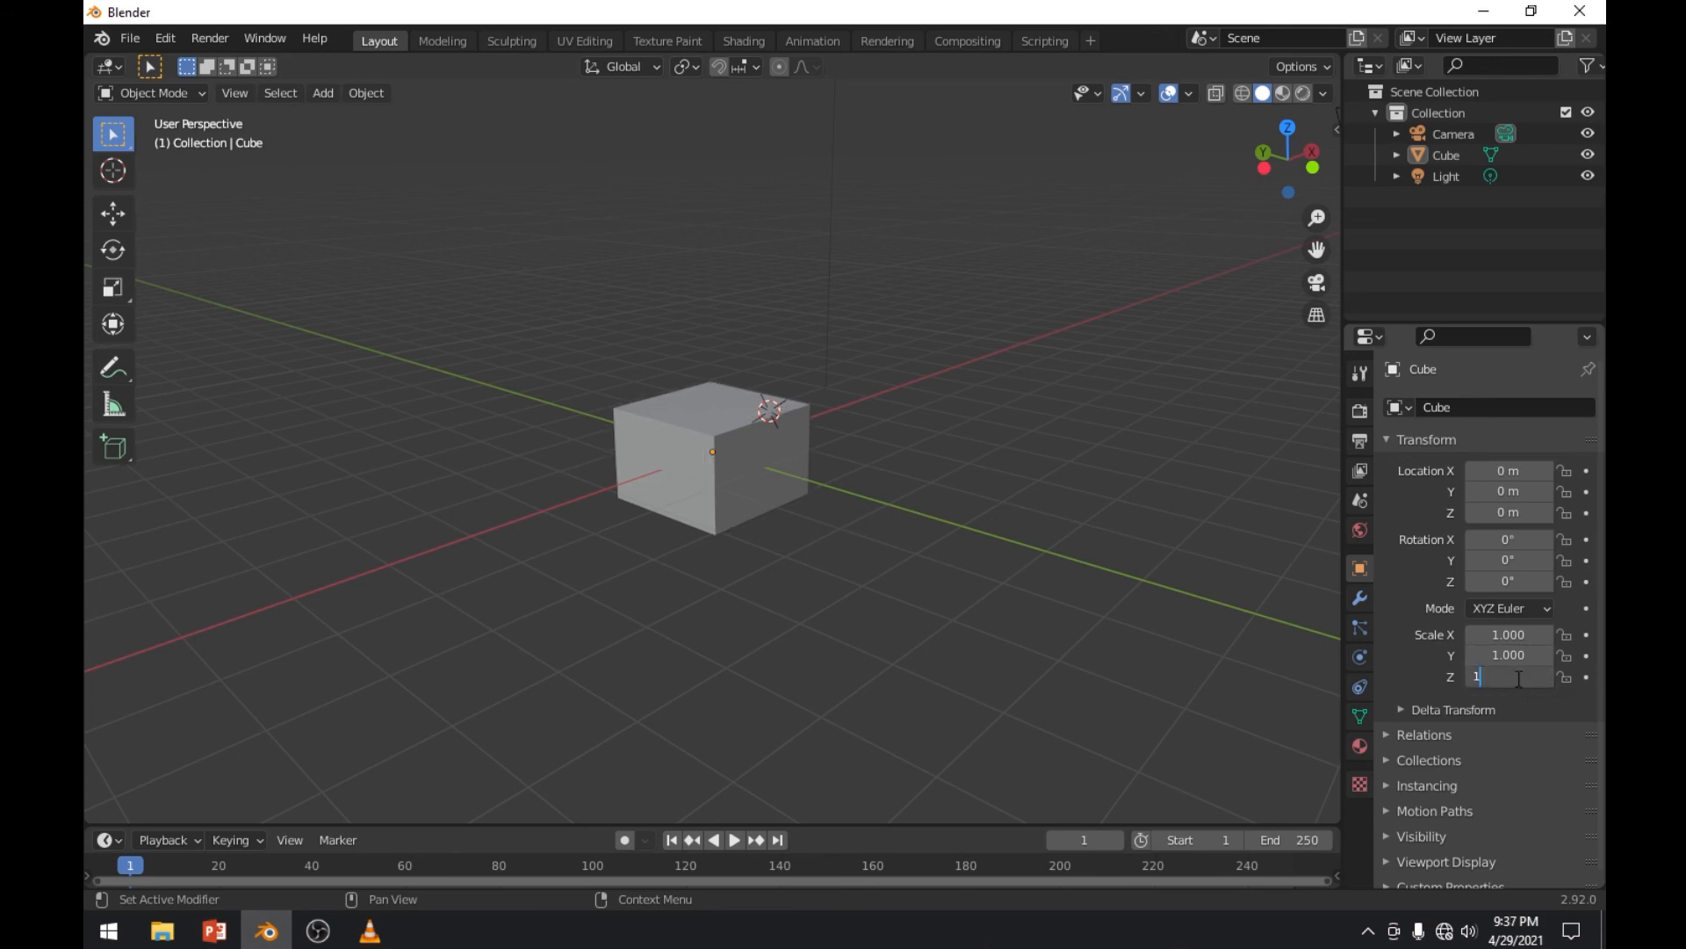
{"action": "key", "text": "Return"}
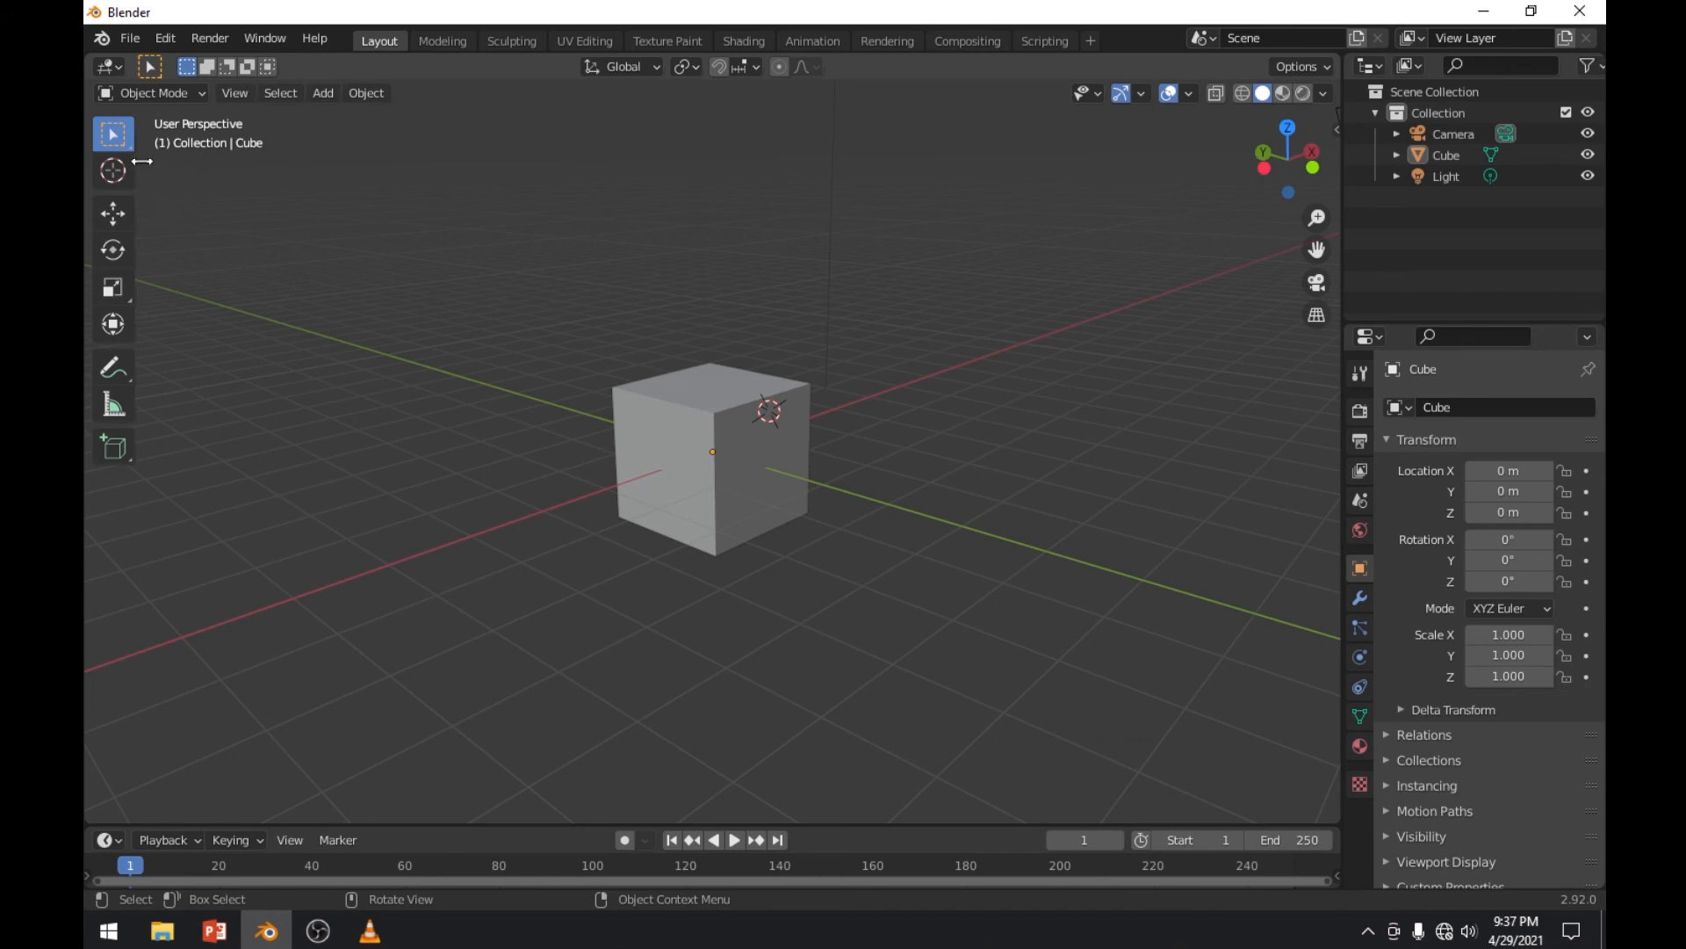
Look through the available interaction modes and switch the cube from Object Mode to Edit Mode
{"action": "left_click_drag", "start_coordinate": [456, 450], "coordinate": [507, 492]}
{"action": "left_click", "coordinate": [187, 88]}
{"action": "left_click", "coordinate": [185, 121]}
{"action": "left_click", "coordinate": [176, 91]}
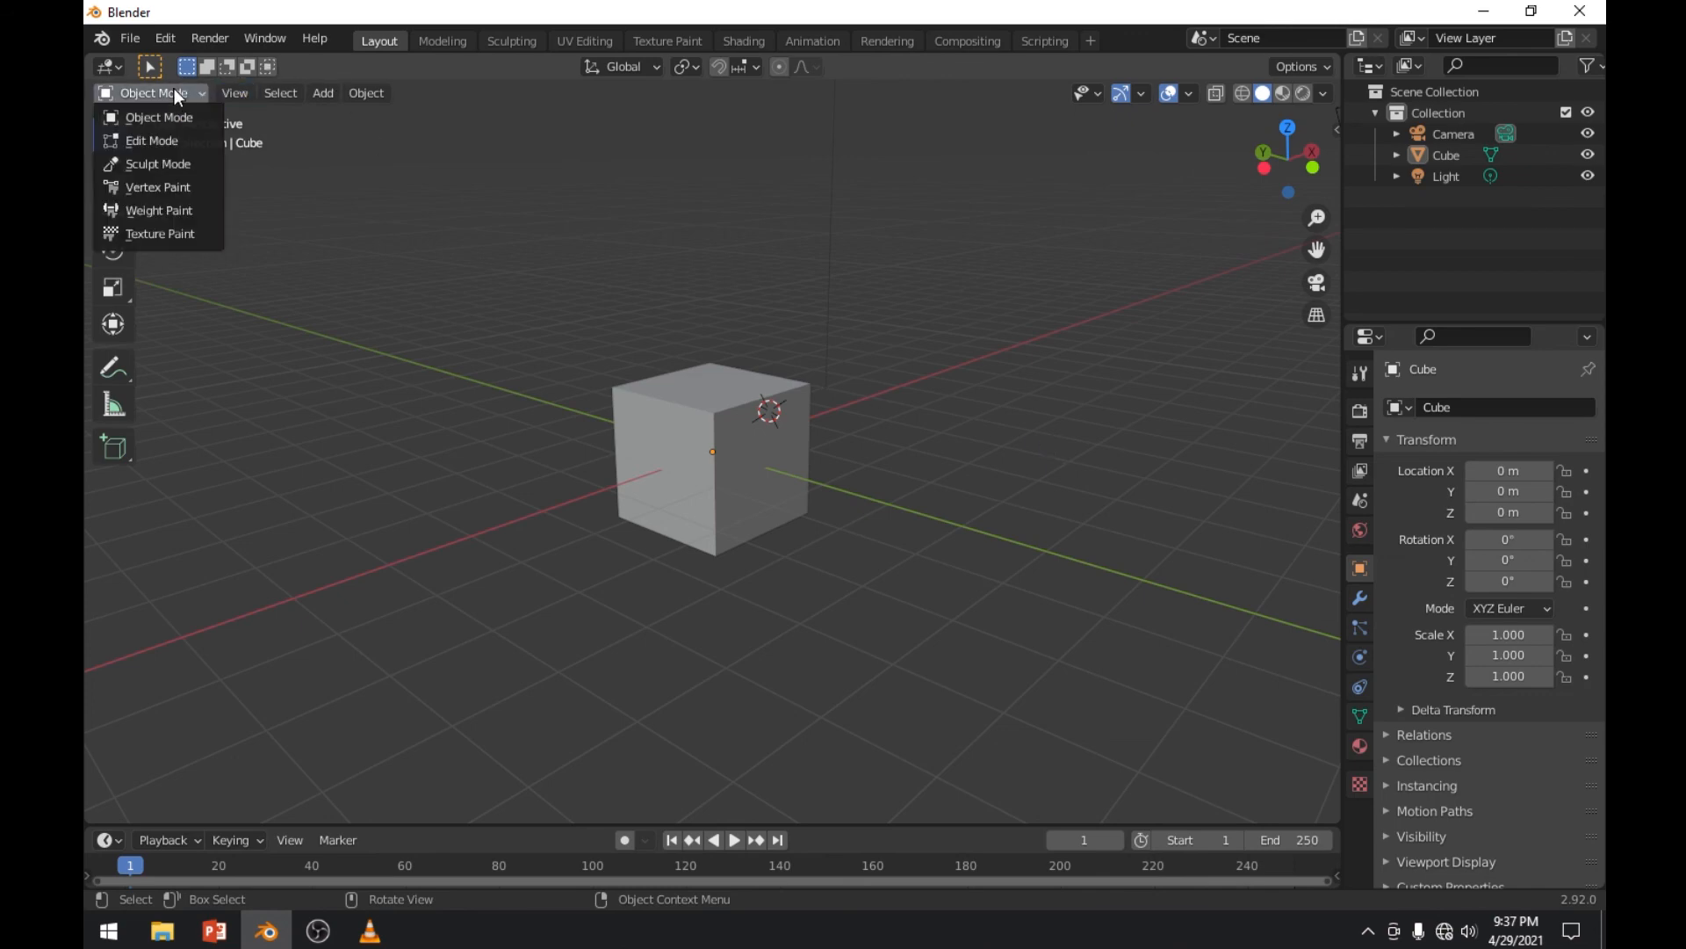
{"action": "left_click", "coordinate": [186, 139]}
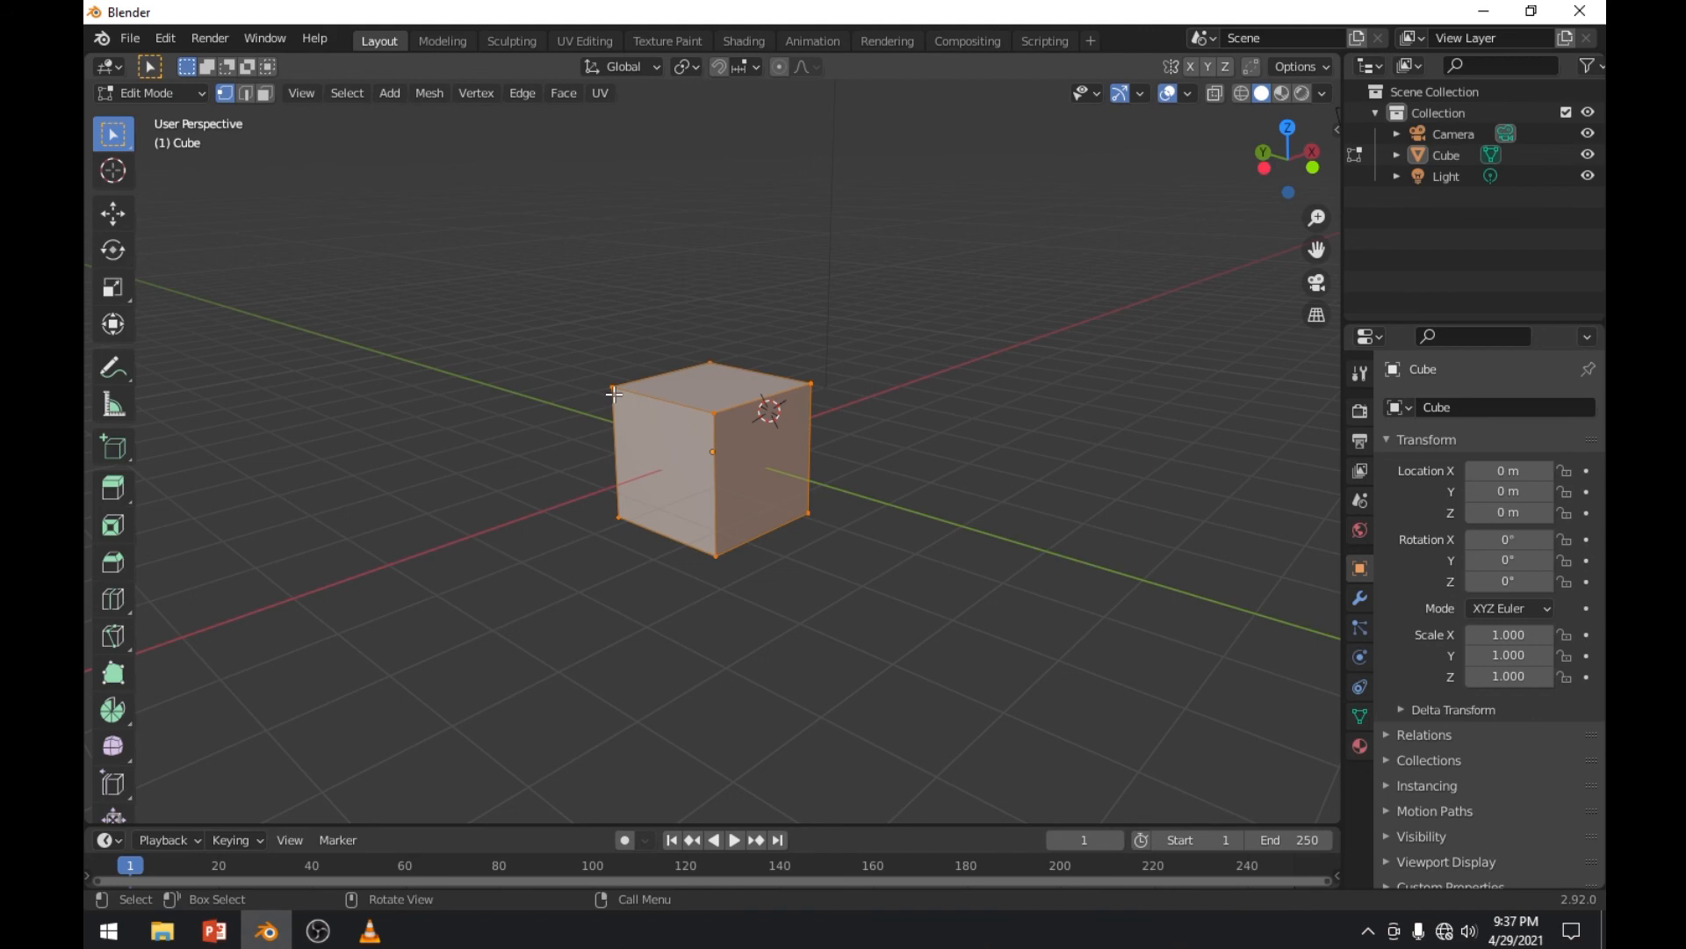
{"action": "left_click", "coordinate": [565, 94]}
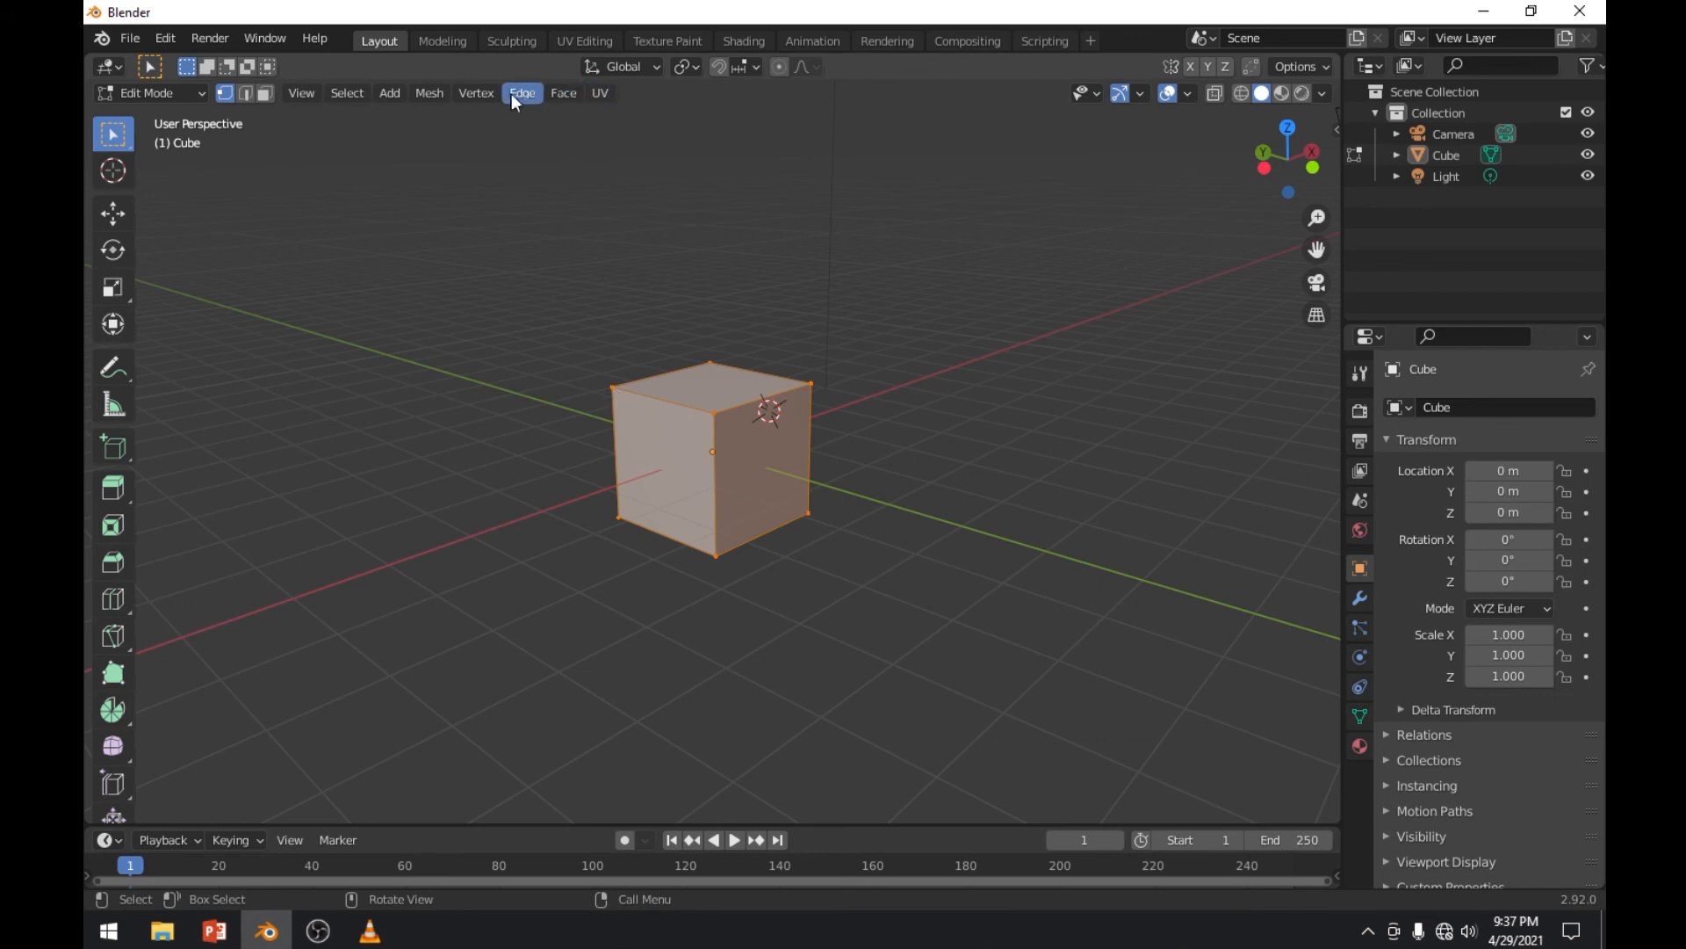